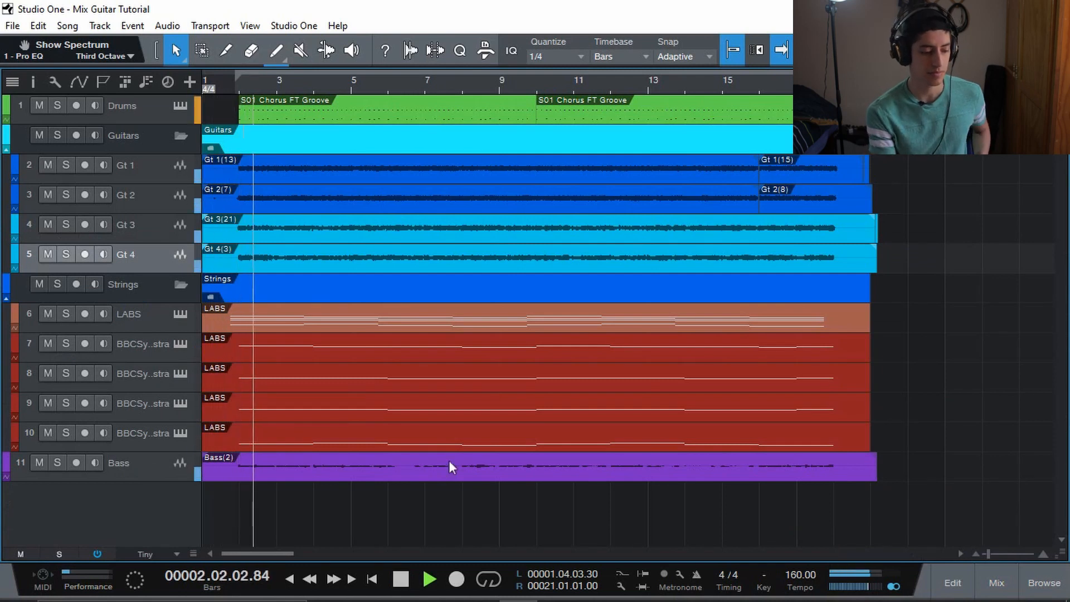
Bypass the inserts on the Main channel during playback, and return the stopped playhead to the song start
click(994, 582)
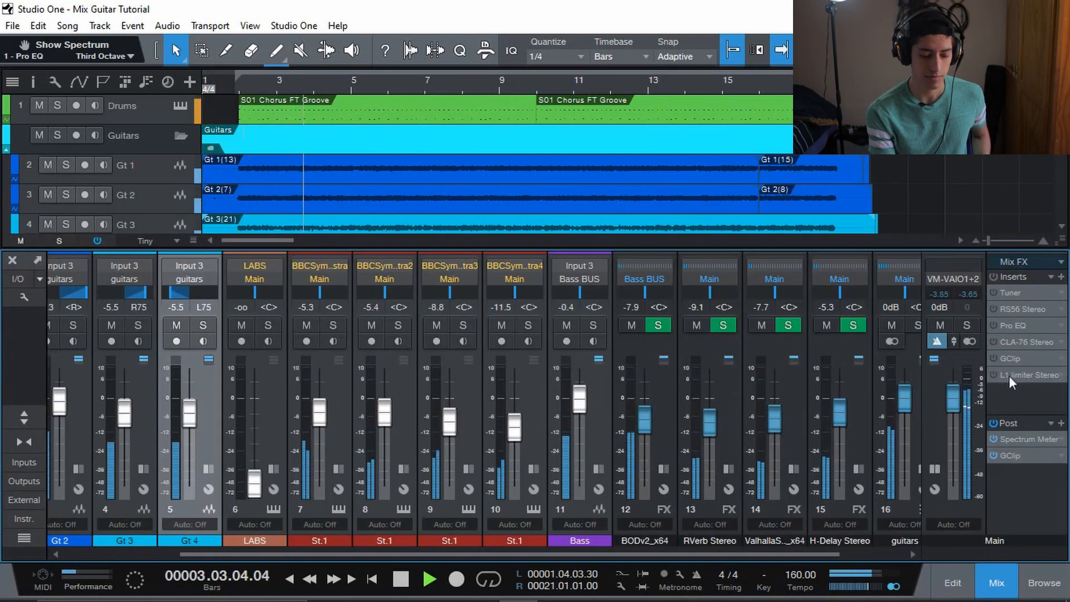
click(994, 277)
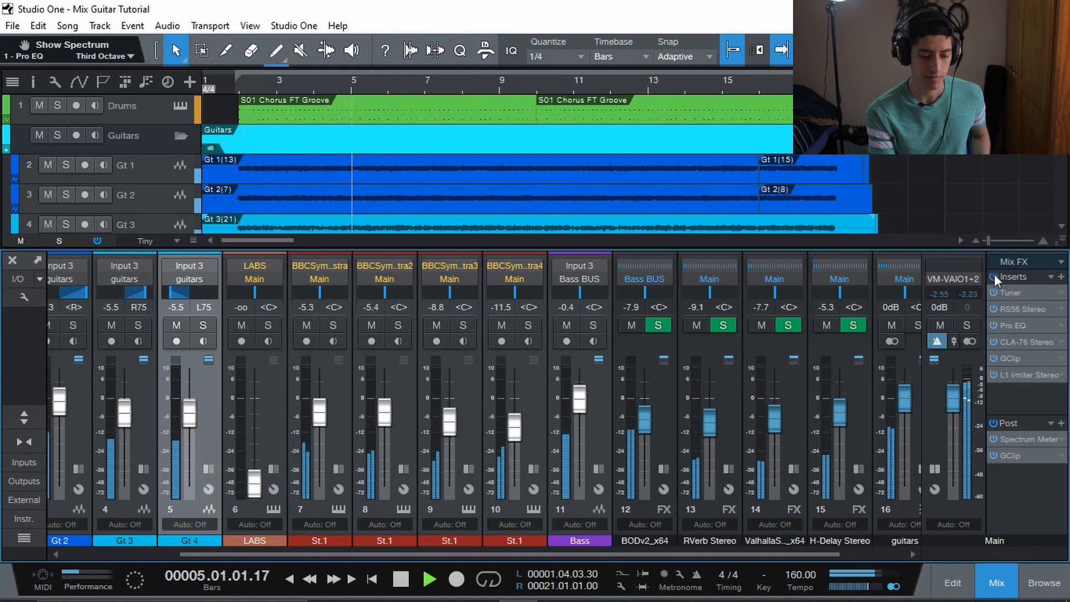
key(space)
key(Home)
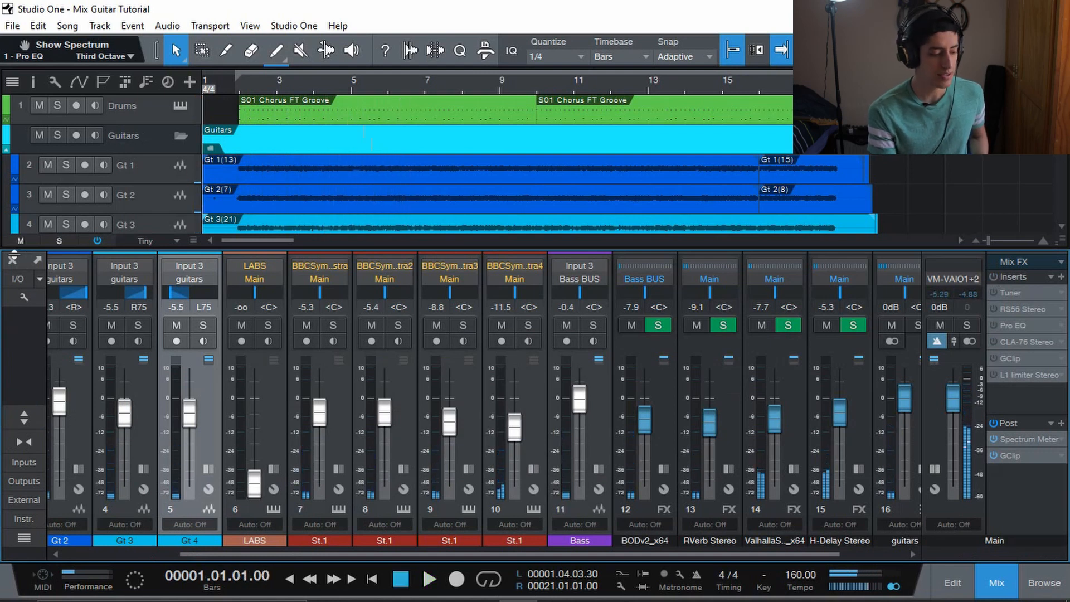
Collapse the Strings track folder and solo the Guitars folder for playback from the song start
click(13, 260)
click(182, 286)
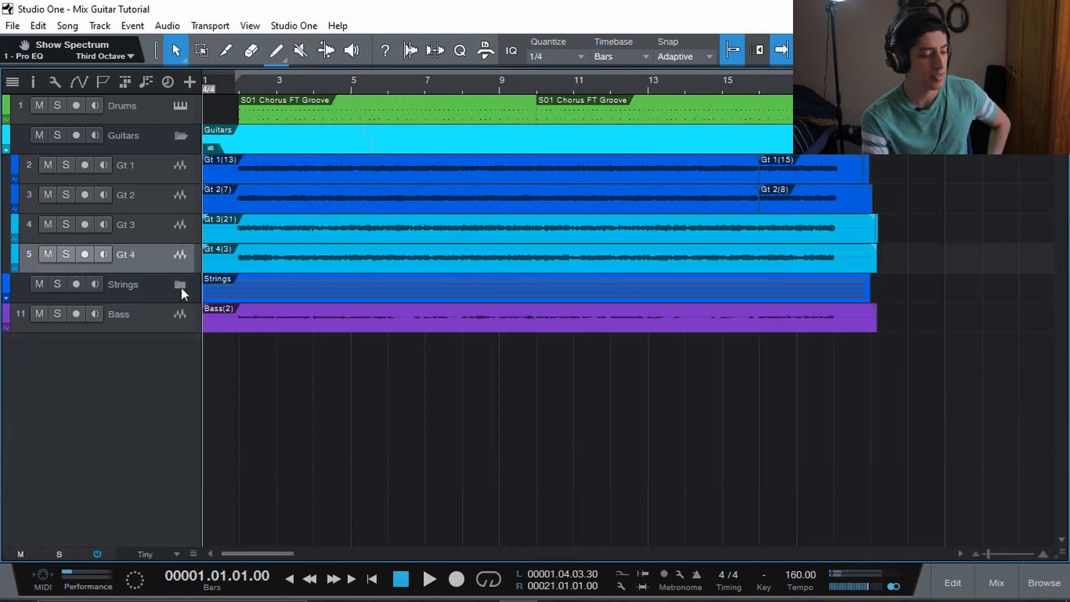
click(58, 136)
key(space)
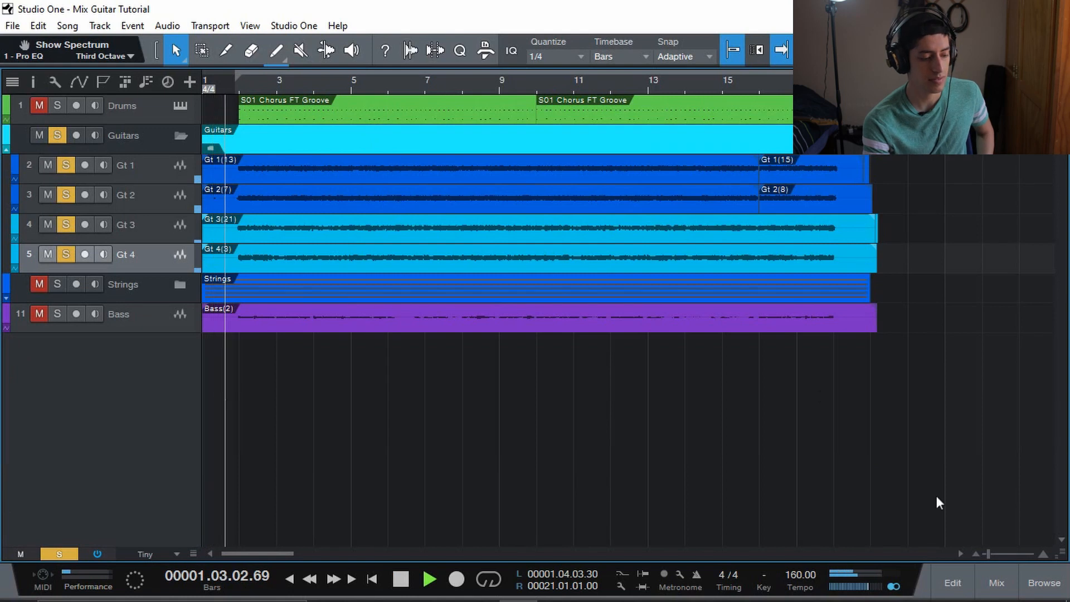
Show the mixer with the Main channel's insert section collapsed and channels Gt 1 to Gt 4 in view
click(987, 583)
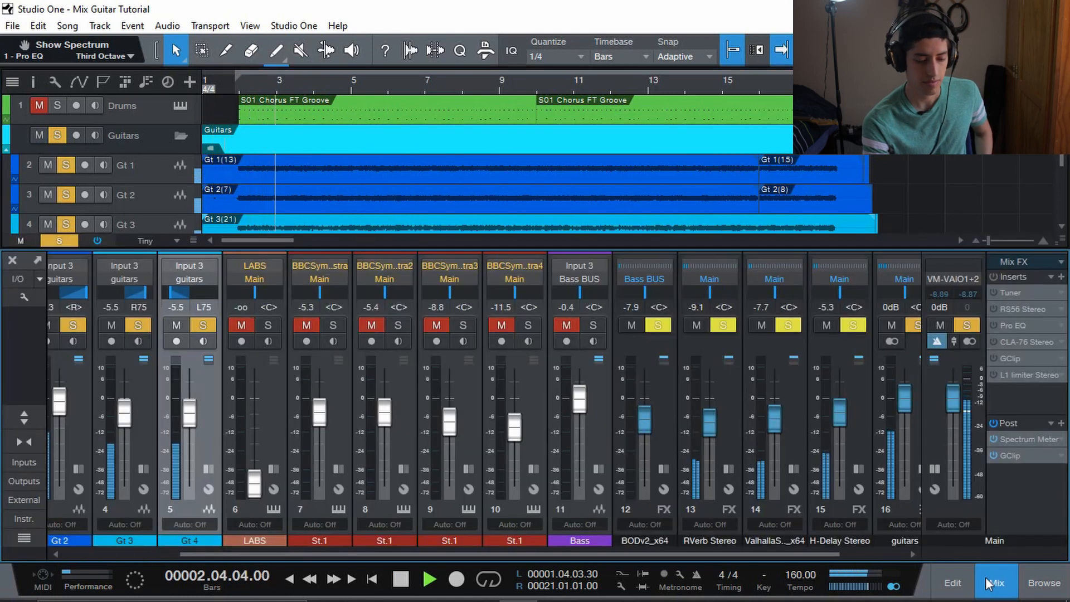
click(931, 469)
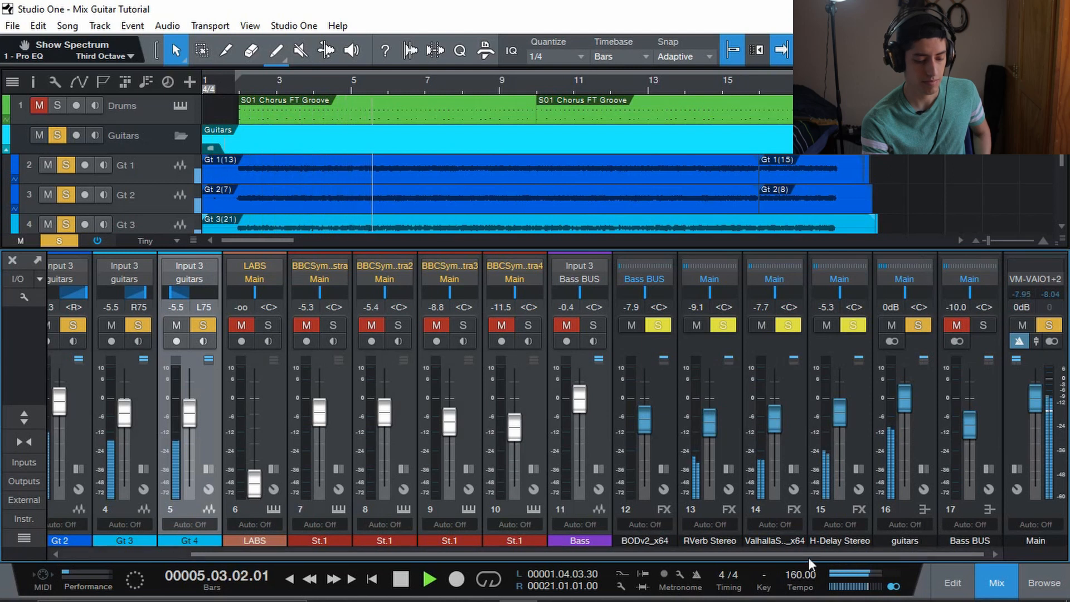
click(1016, 467)
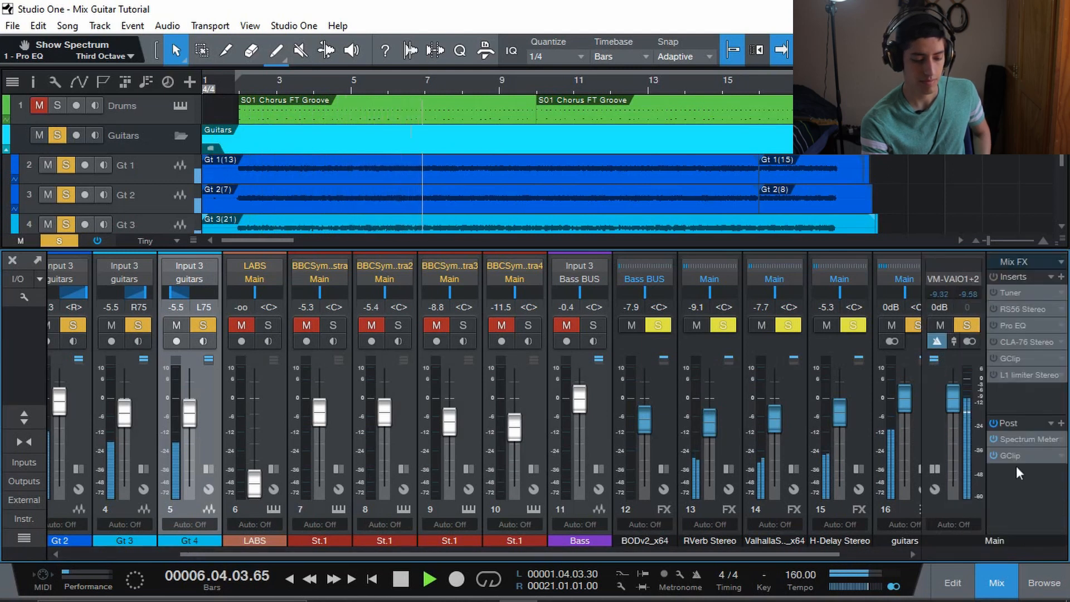
click(932, 469)
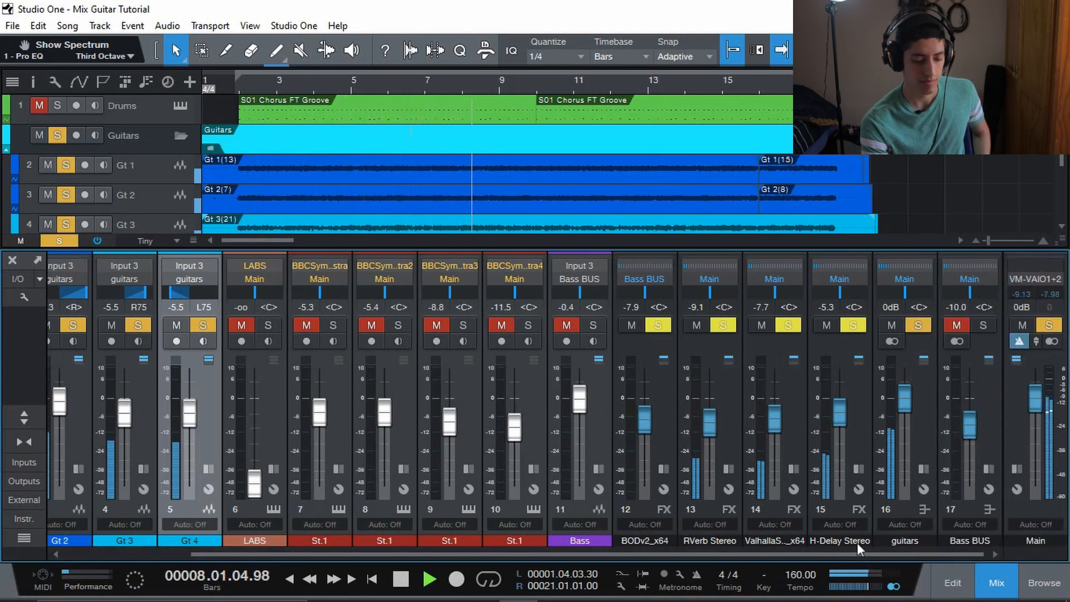
drag(848, 553, 393, 536)
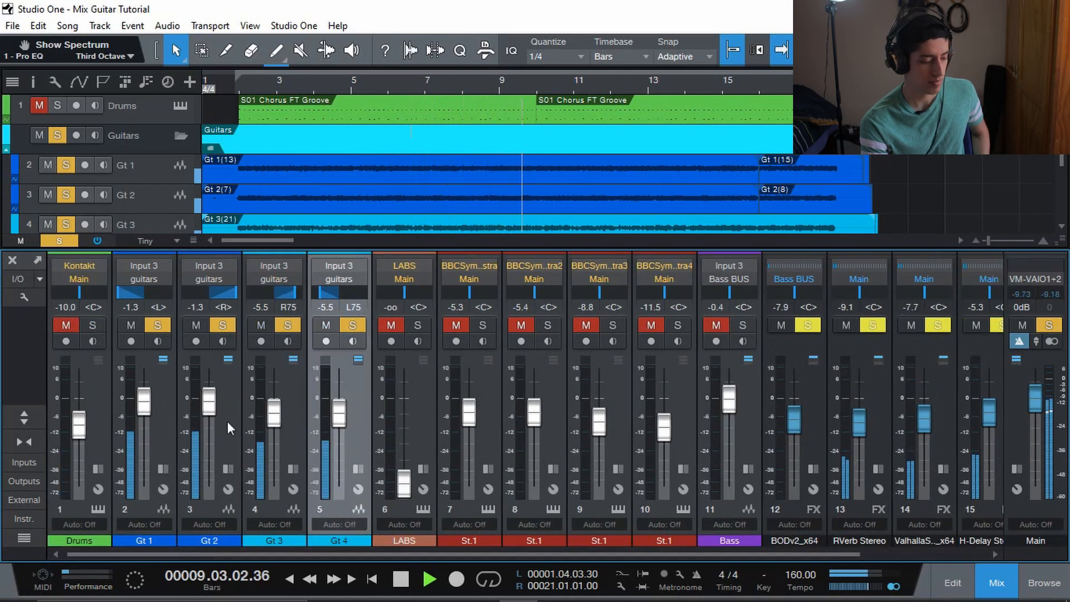
Expand the inserts and sends of channels Gt 1 to Gt 4 in the mixer and stop playback
click(161, 418)
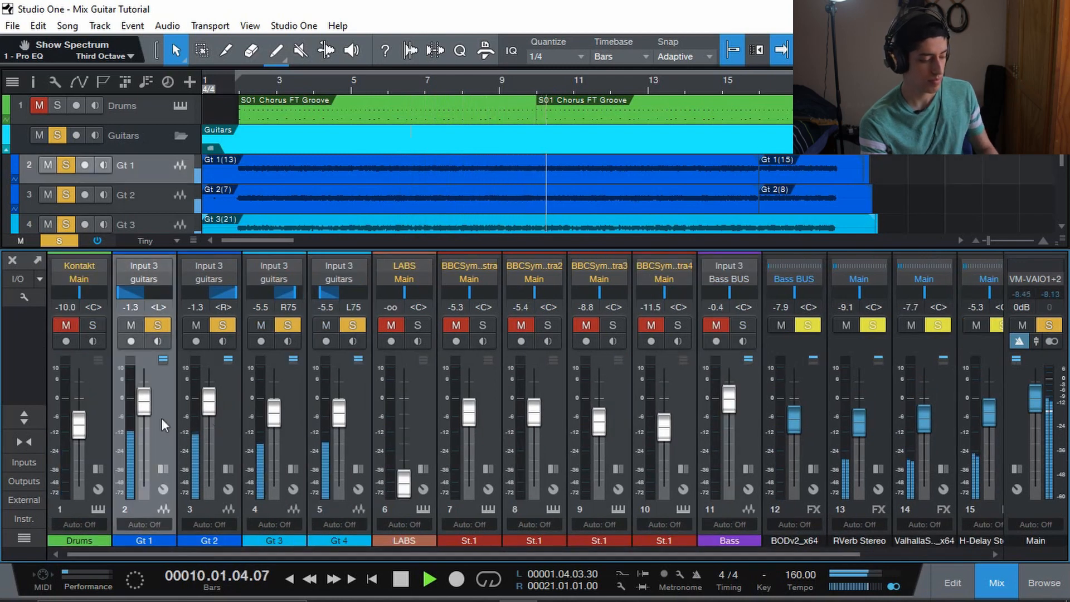
shift+click(364, 417)
click(357, 469)
key(space)
click(294, 467)
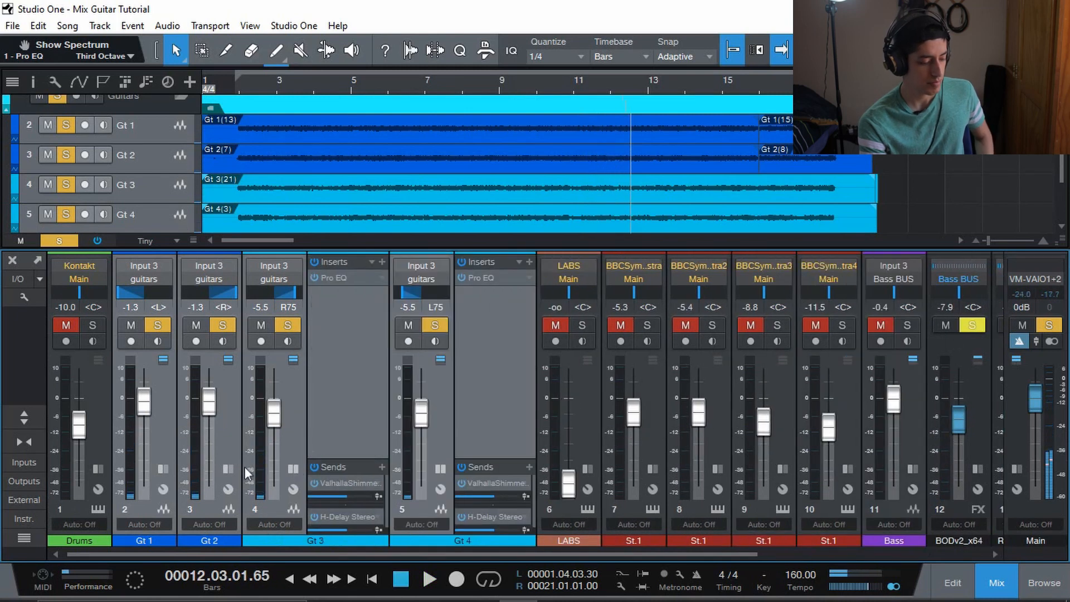
click(229, 468)
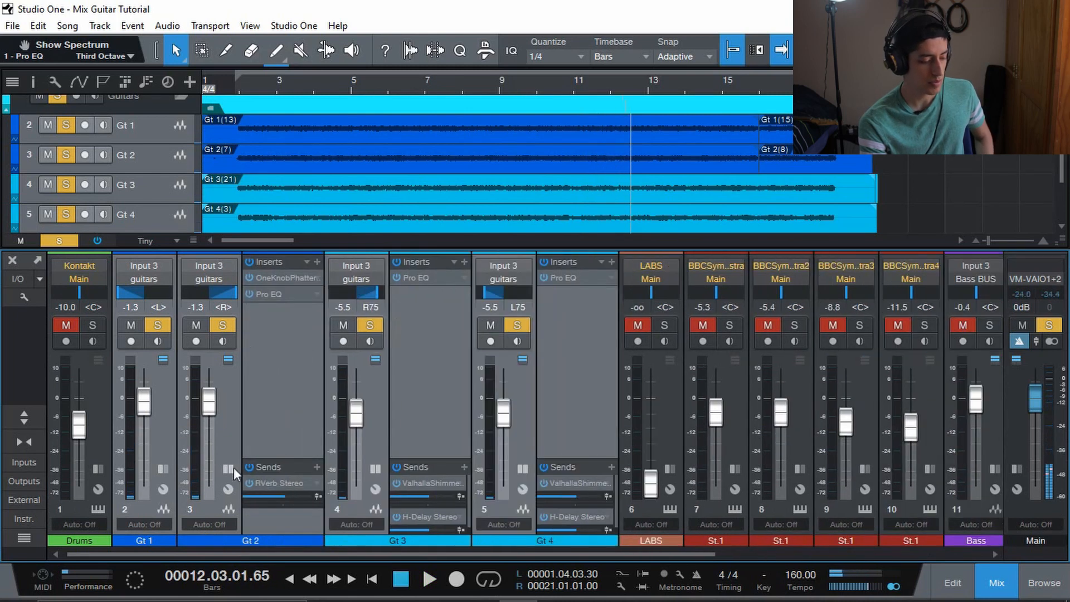
click(165, 468)
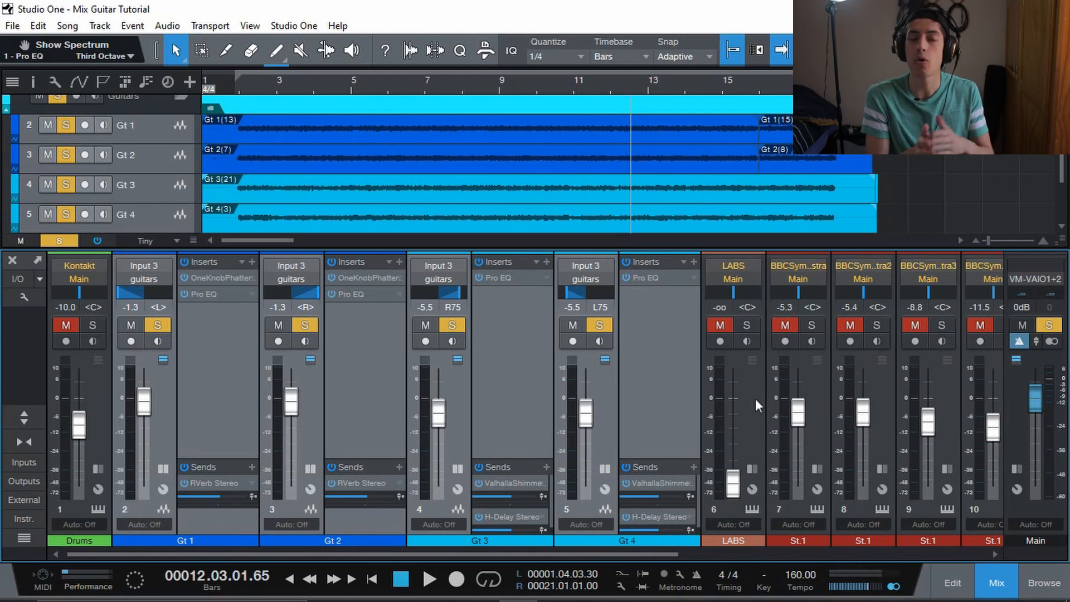
Solo only Gt 1 in place of the Guitars folder, with its inserts and sends expanded
click(455, 402)
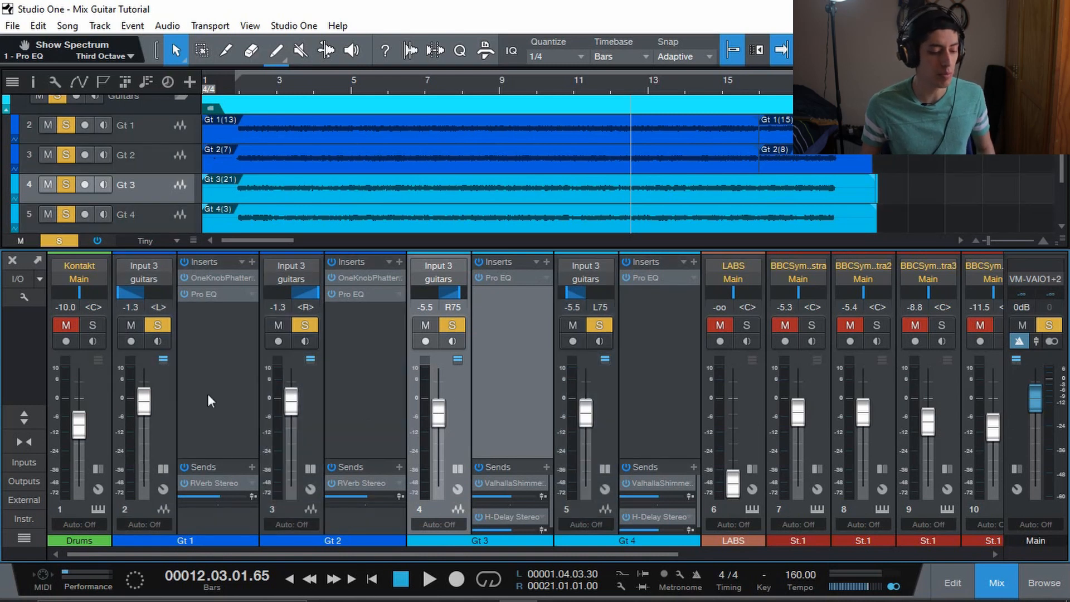
double_click(167, 397)
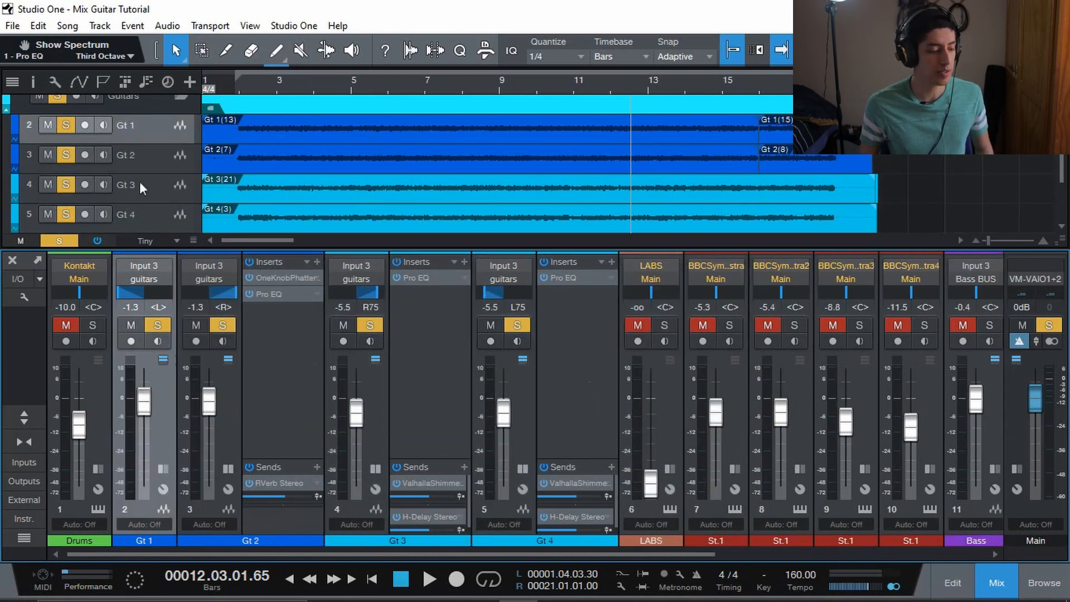
scroll(52, 123, up, 2)
click(55, 120)
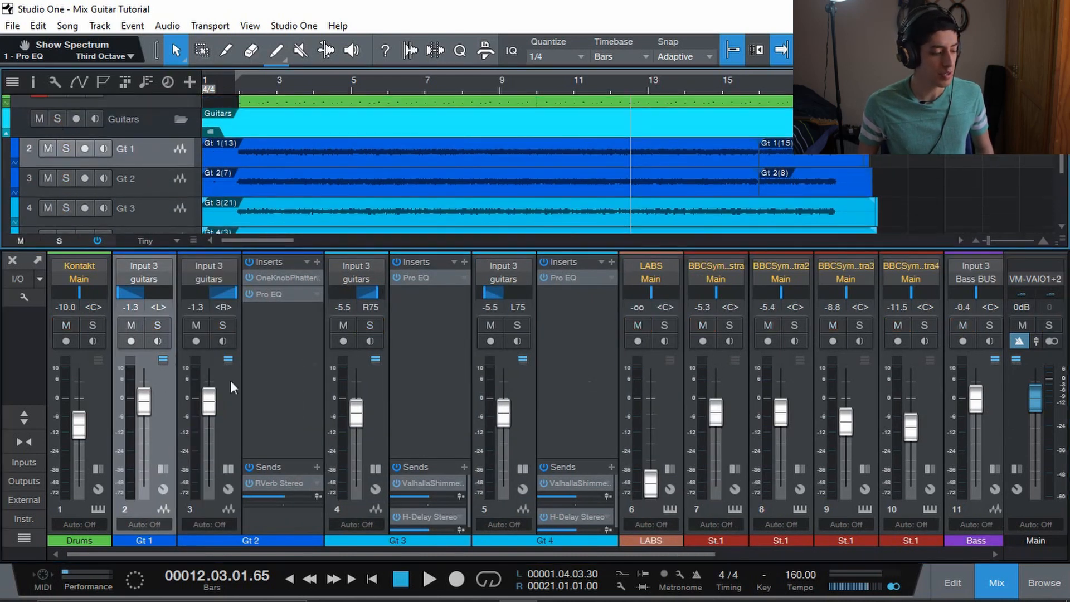
click(158, 339)
click(160, 340)
click(156, 325)
click(164, 469)
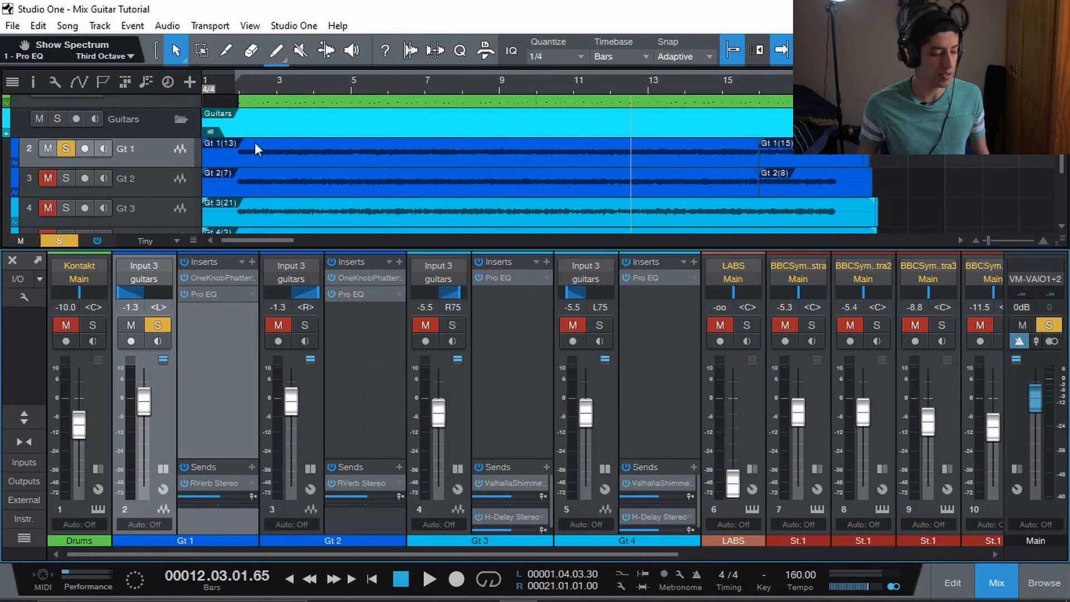
Center the pan of Gt 1 and bypass its inserts and sends for dry playback from just before bar 2
click(226, 81)
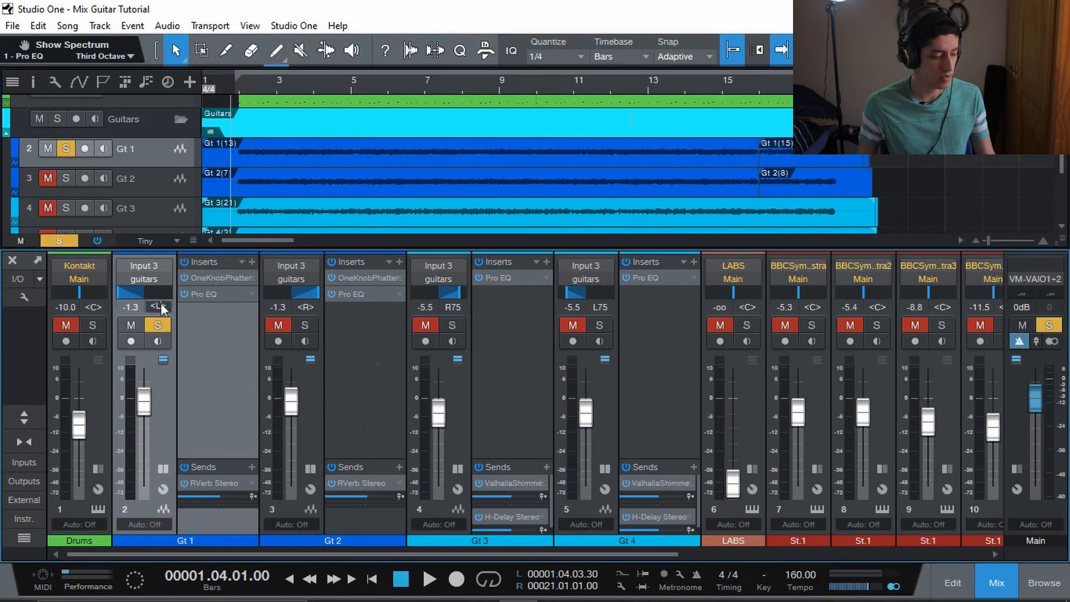
text(c)
key(Return)
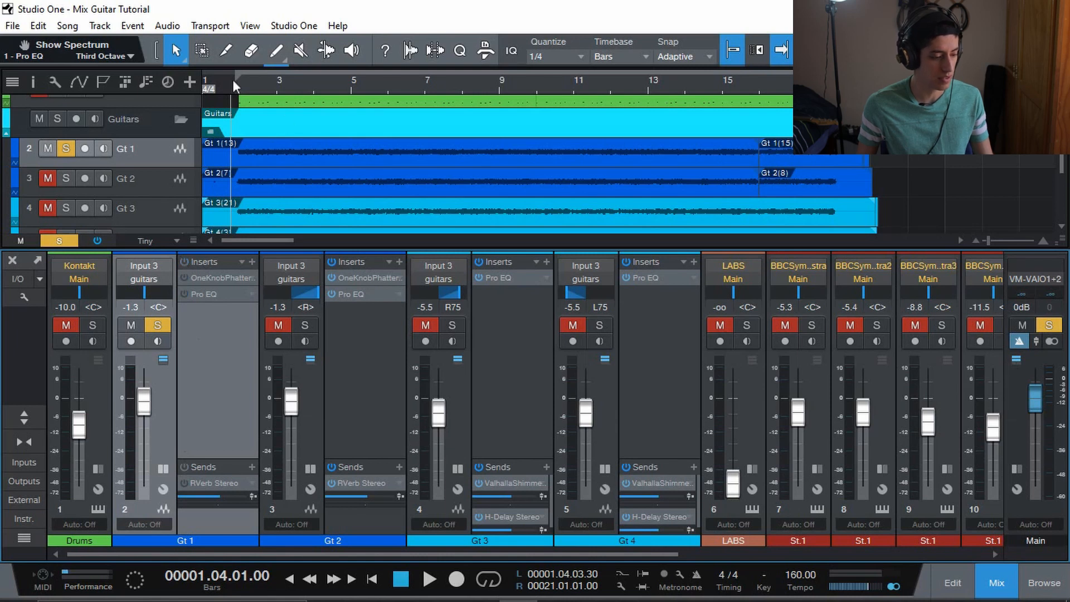
key(space)
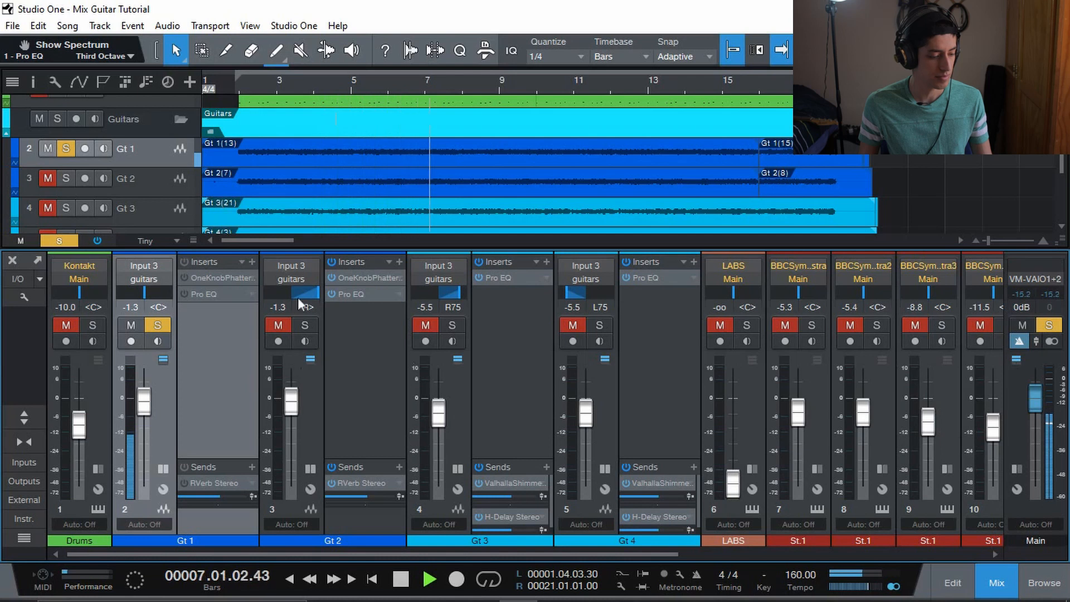
Bypass all inserts and sends on Gt 2 and stop playback
click(330, 261)
click(332, 467)
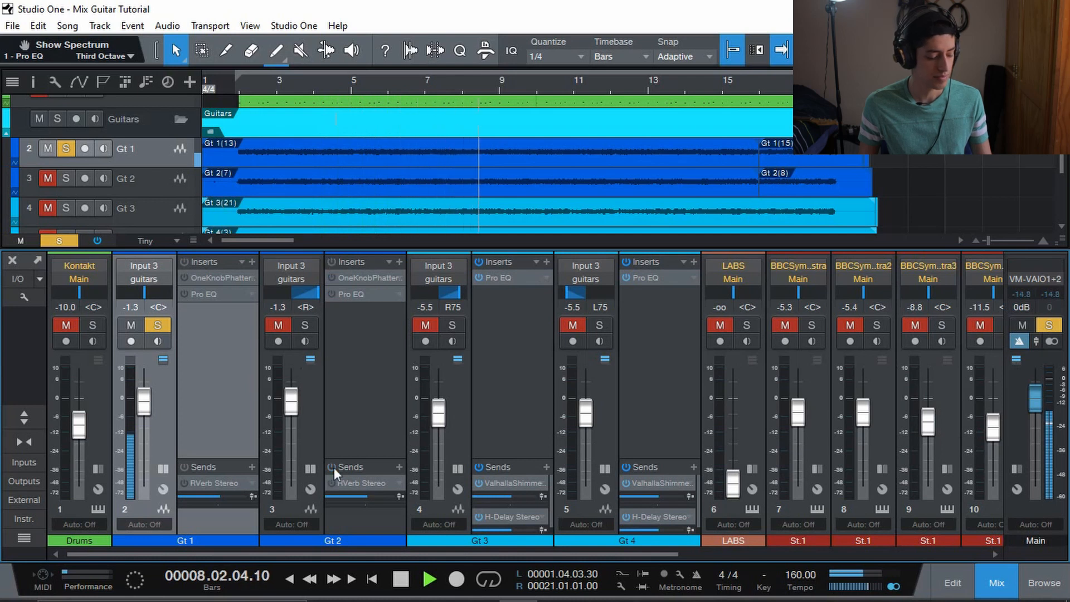
key(space)
Pan Gt 1 hard left and solo Gt 2 alongside it for playback of the pair from the song start
drag(132, 289, 90, 295)
click(278, 325)
click(304, 325)
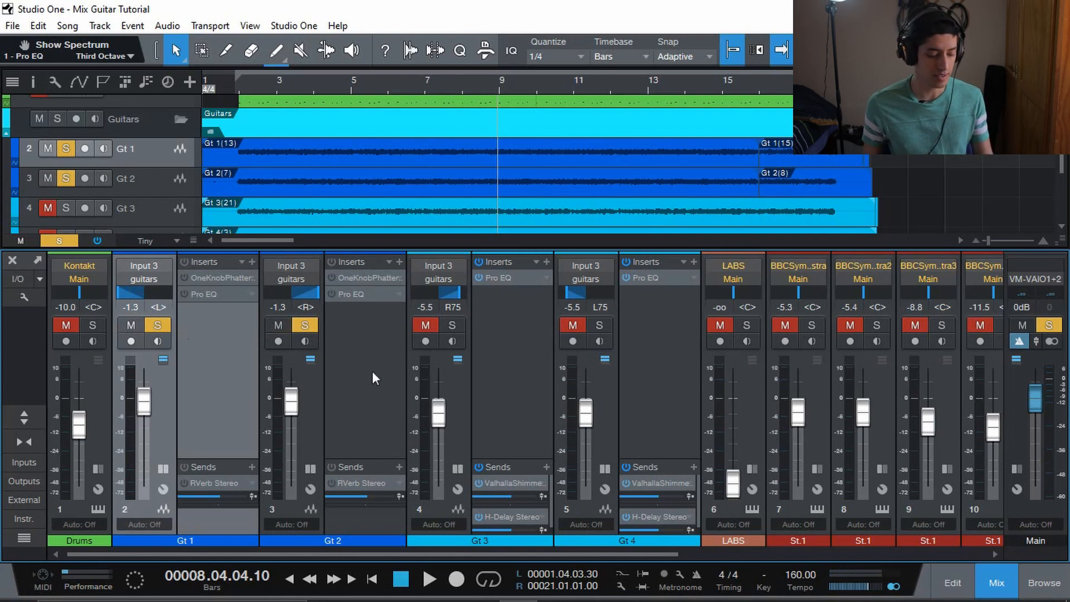
key(Home)
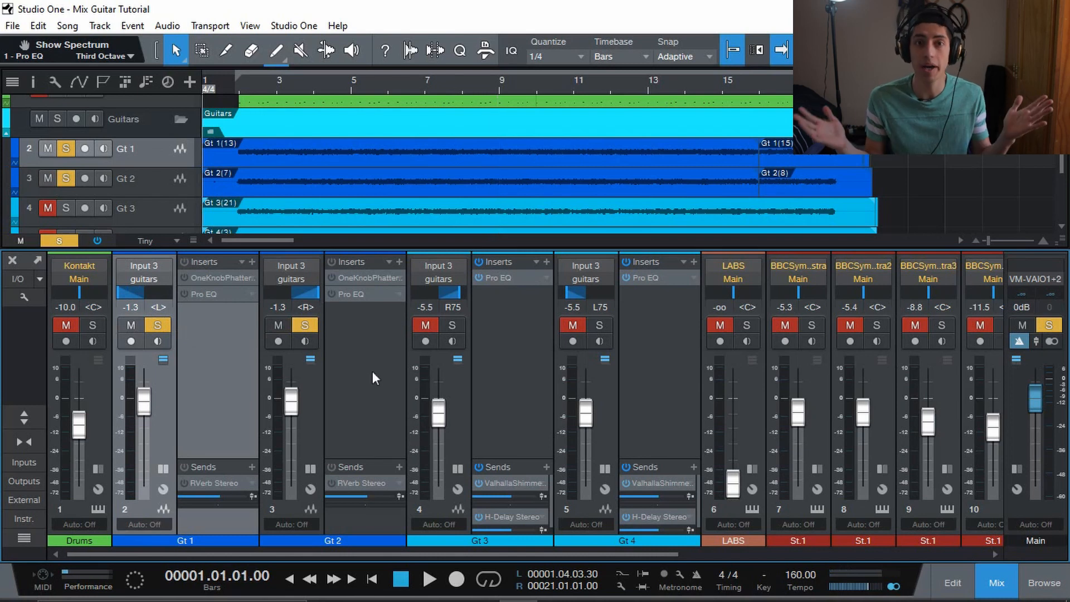
key(space)
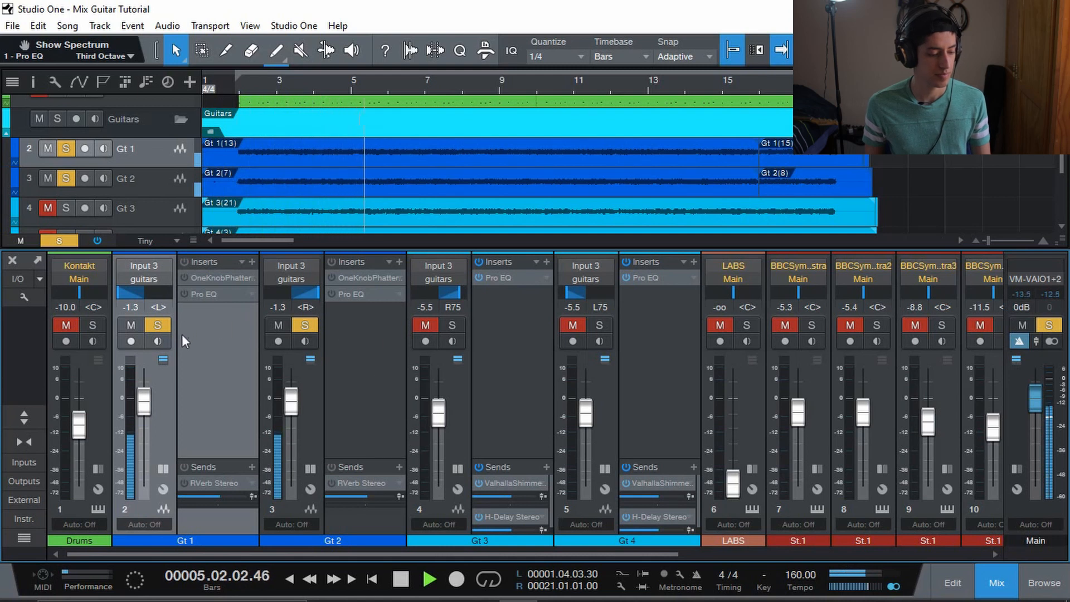
Center the pan of Gt 1 and remove the solo from Gt 2 during playback to compare with a single guitar
double_click(156, 307)
text(c)
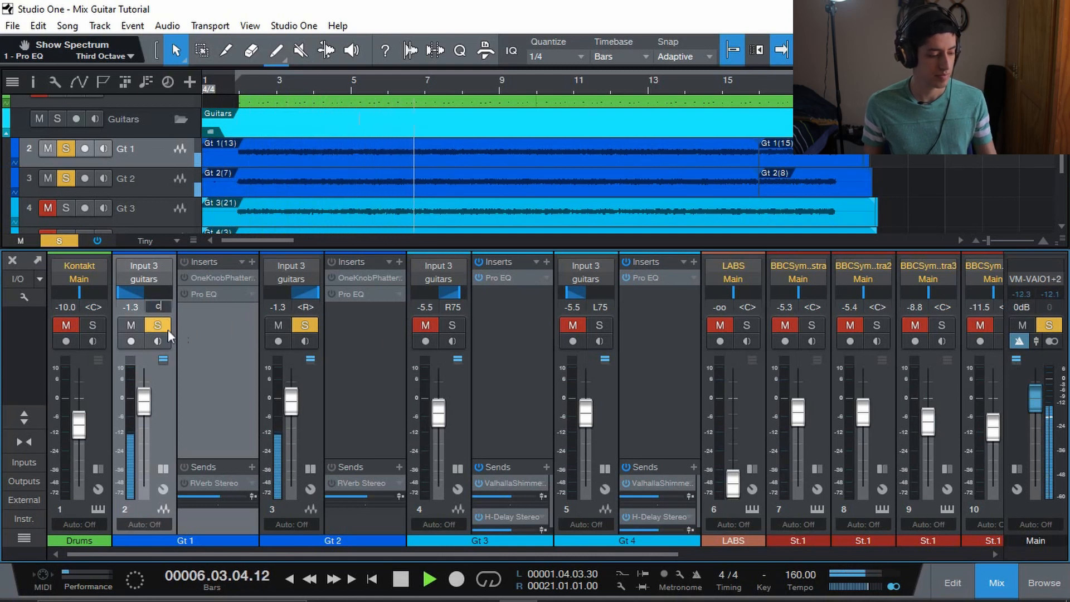
key(Return)
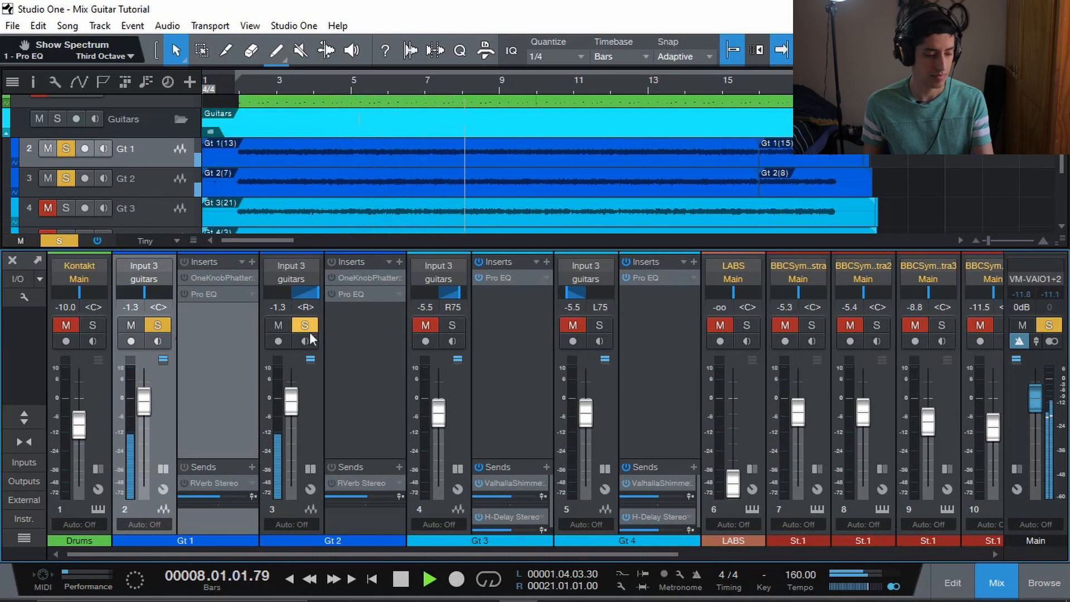
click(305, 327)
key(space)
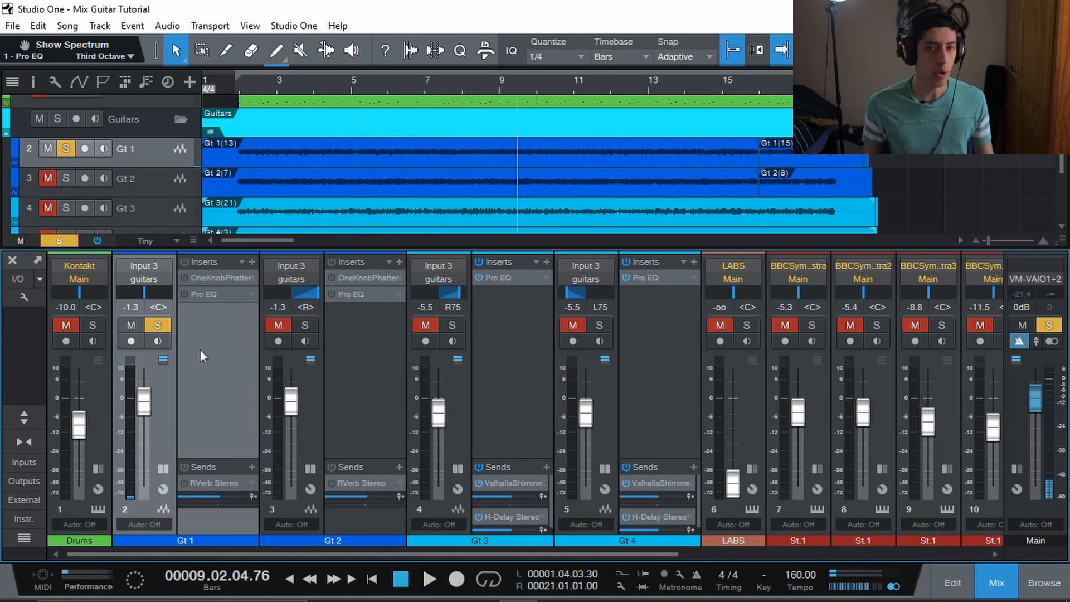
Return Gt 1 to a hard left pan and solo Gt 2 together with it again
drag(144, 307, 112, 291)
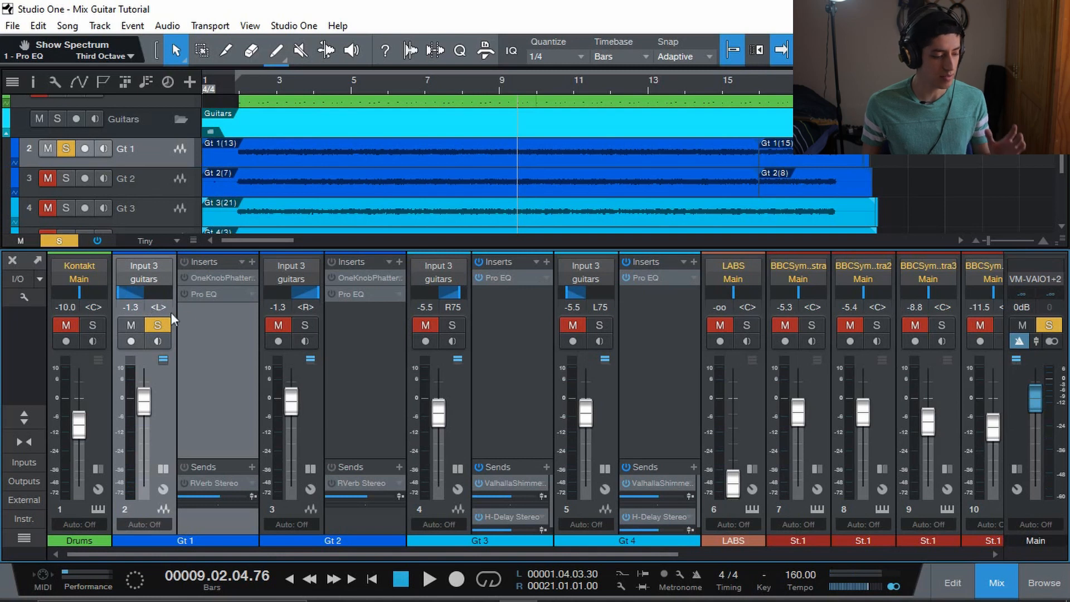
click(285, 325)
click(306, 325)
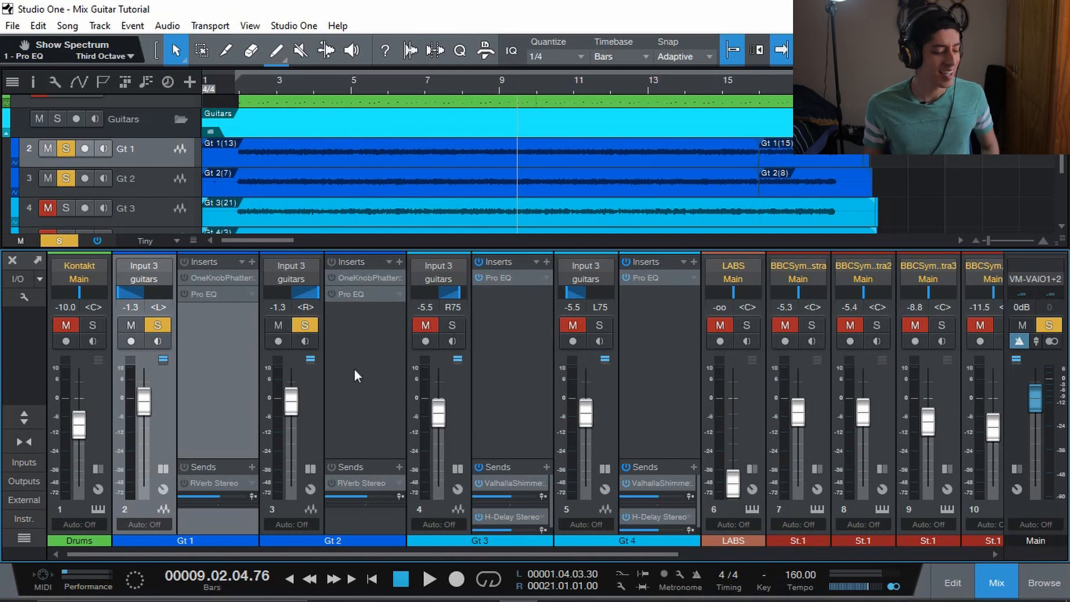
Open the OneKnob Phatter insert of Gt 1 and return the playhead to the song start
click(317, 408)
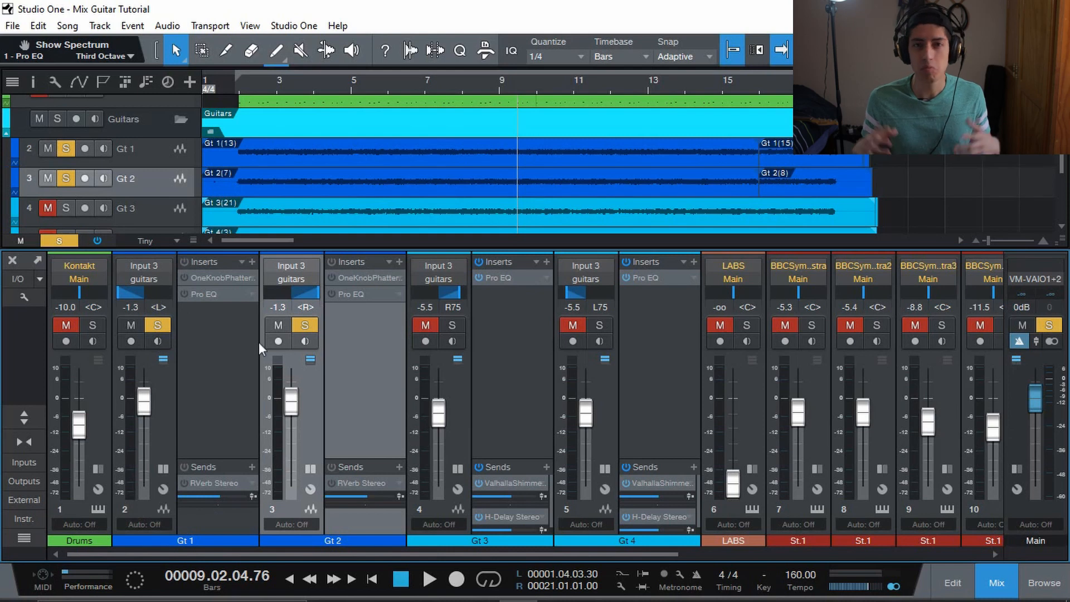
click(166, 409)
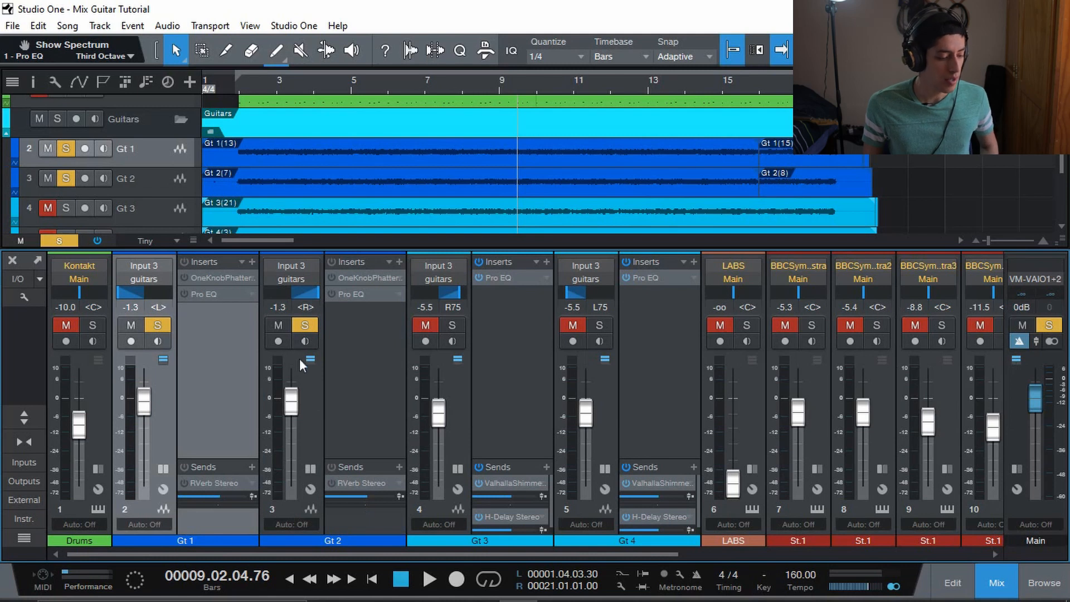
click(217, 278)
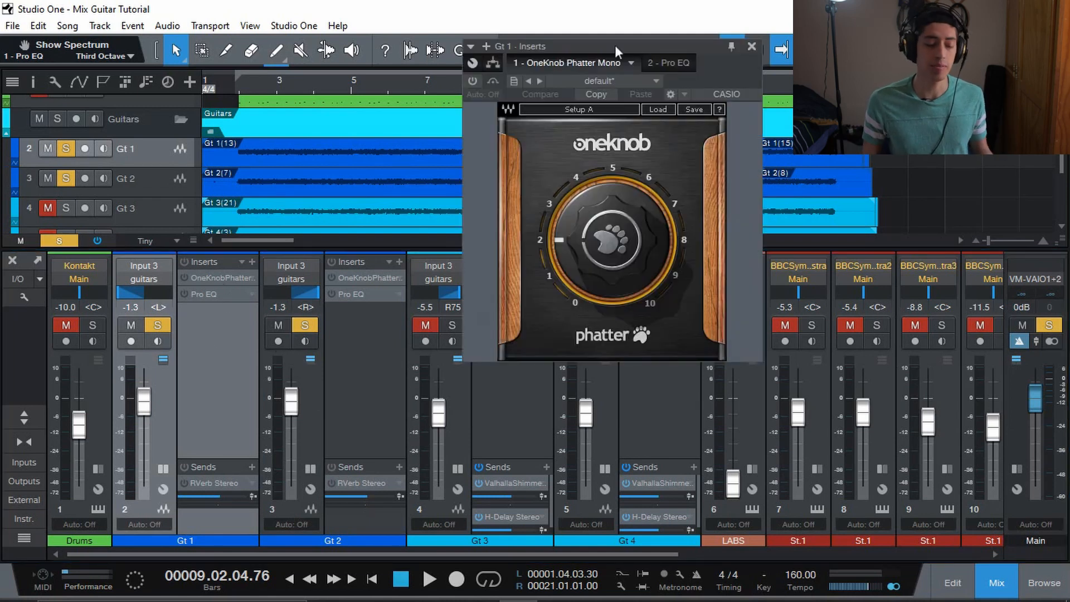
drag(689, 50, 743, 120)
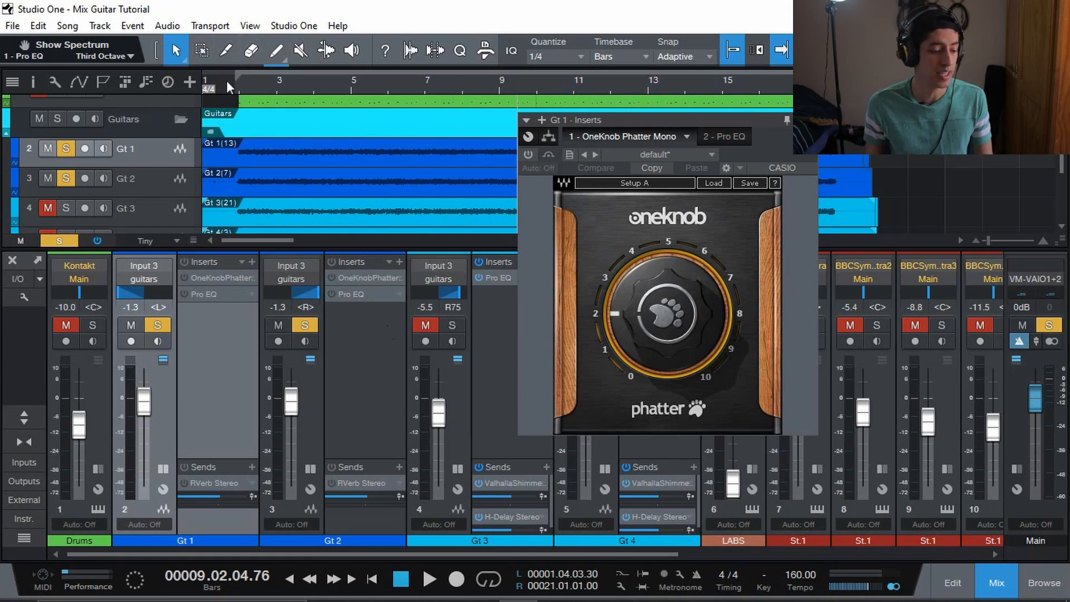
key(Home)
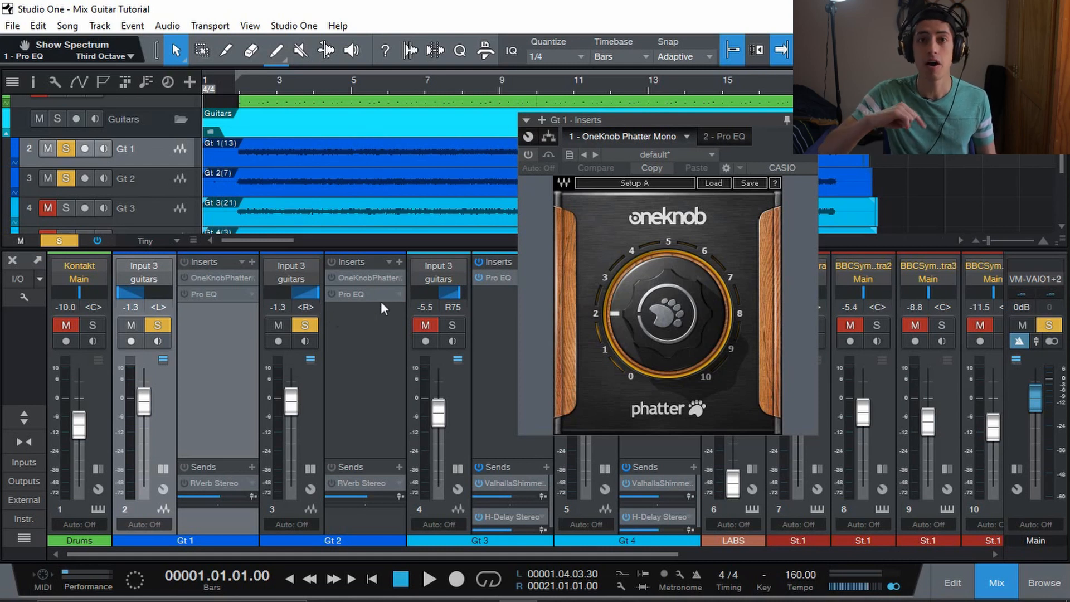
Enable the OneKnob Phatter inserts on Gt 1 and Gt 2 during playback, toggling them to compare, and return the playhead to the song start
key(space)
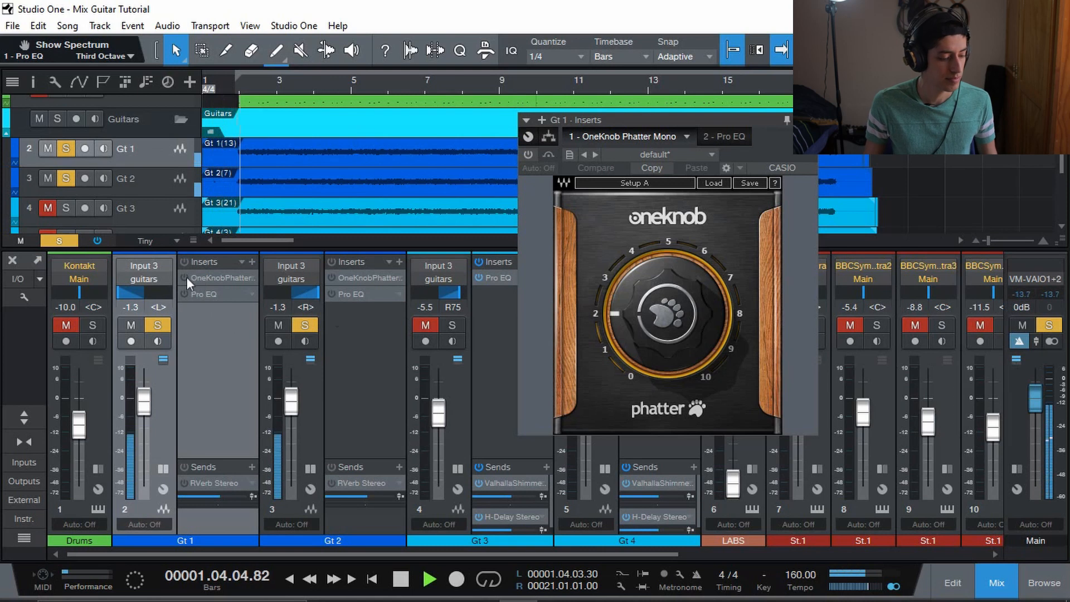
click(184, 277)
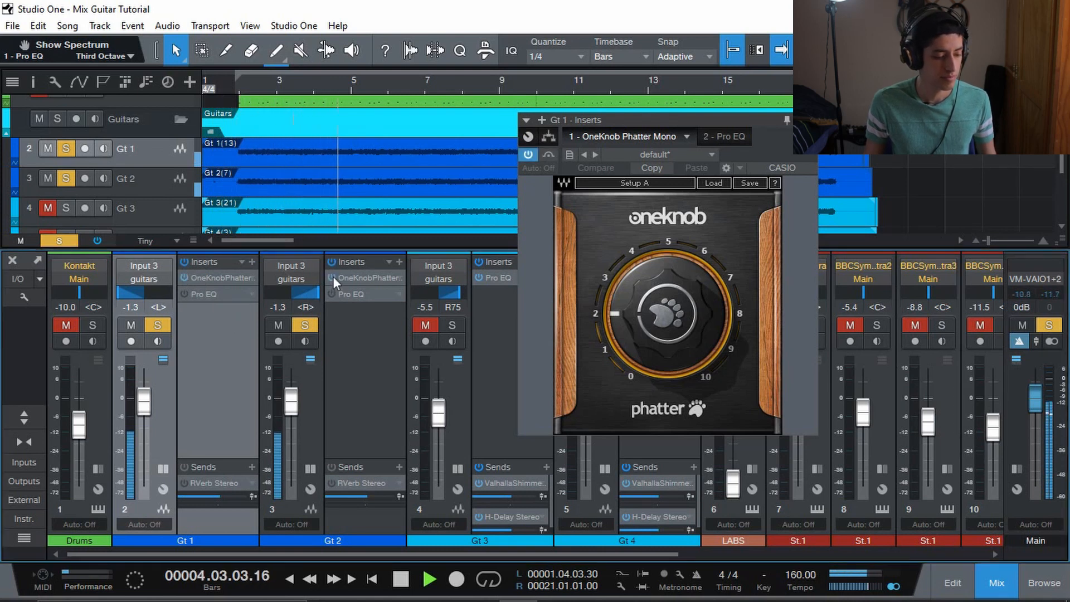
click(332, 277)
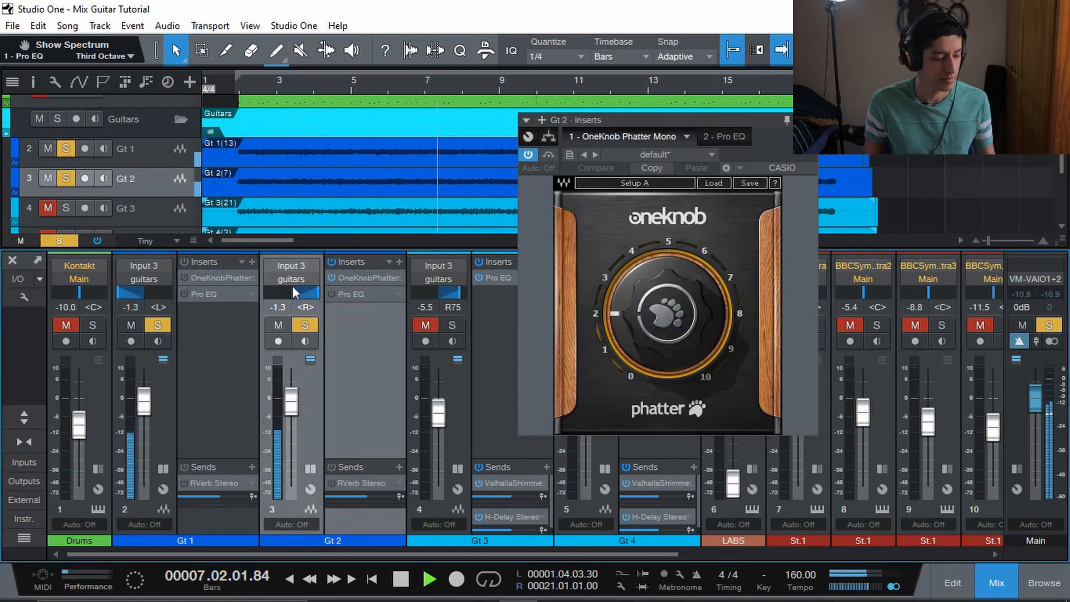
click(332, 277)
click(332, 277)
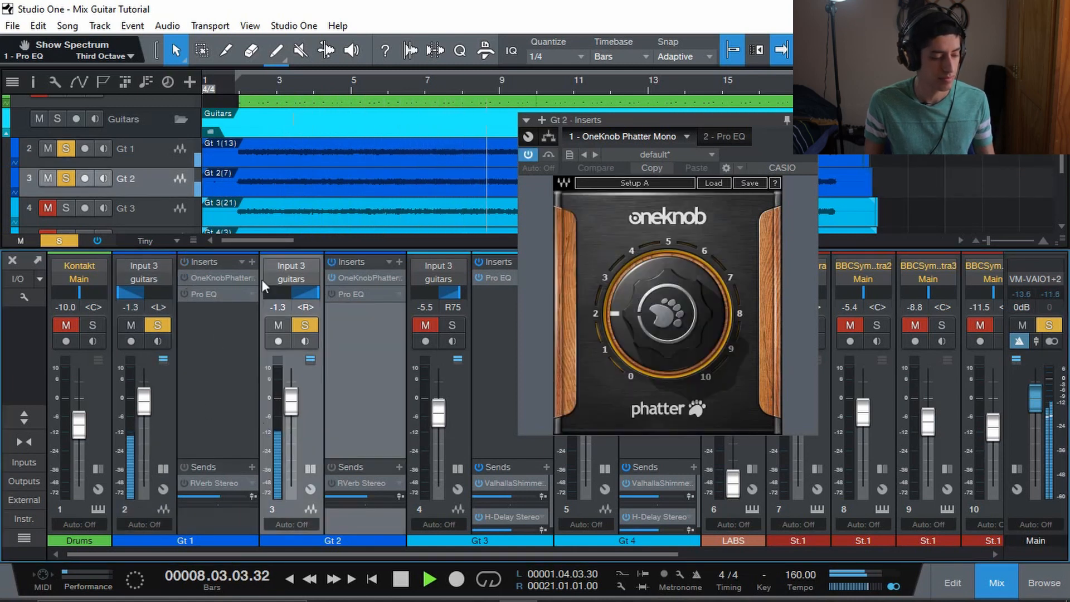
key(space)
key(comma)
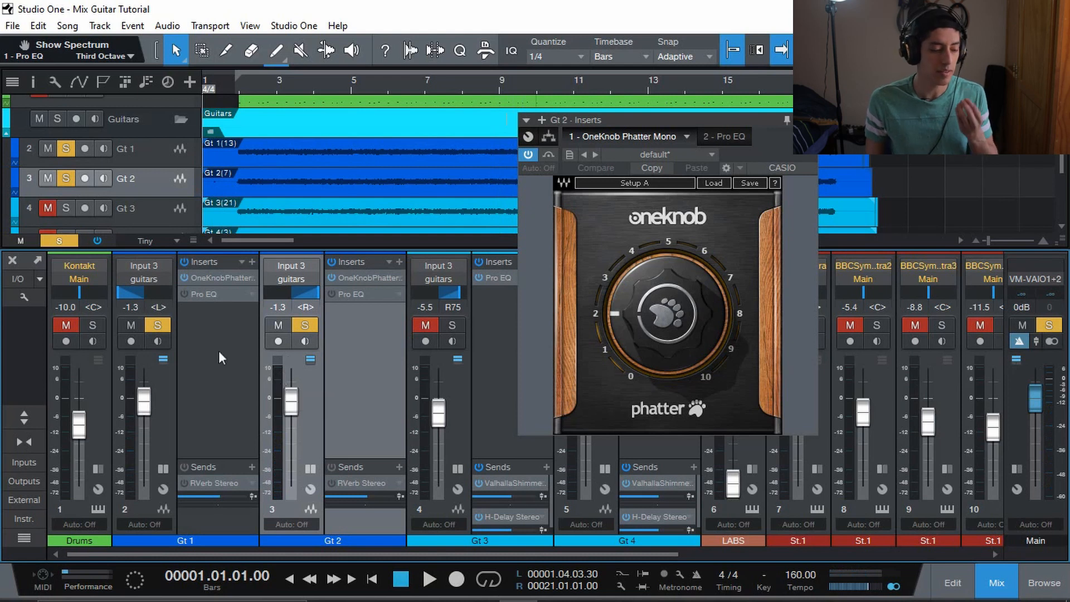
Activate the Pro EQ inserts on Gt 1 and Gt 2 and compare the pair with the EQ bypassed and enabled during playback
click(216, 298)
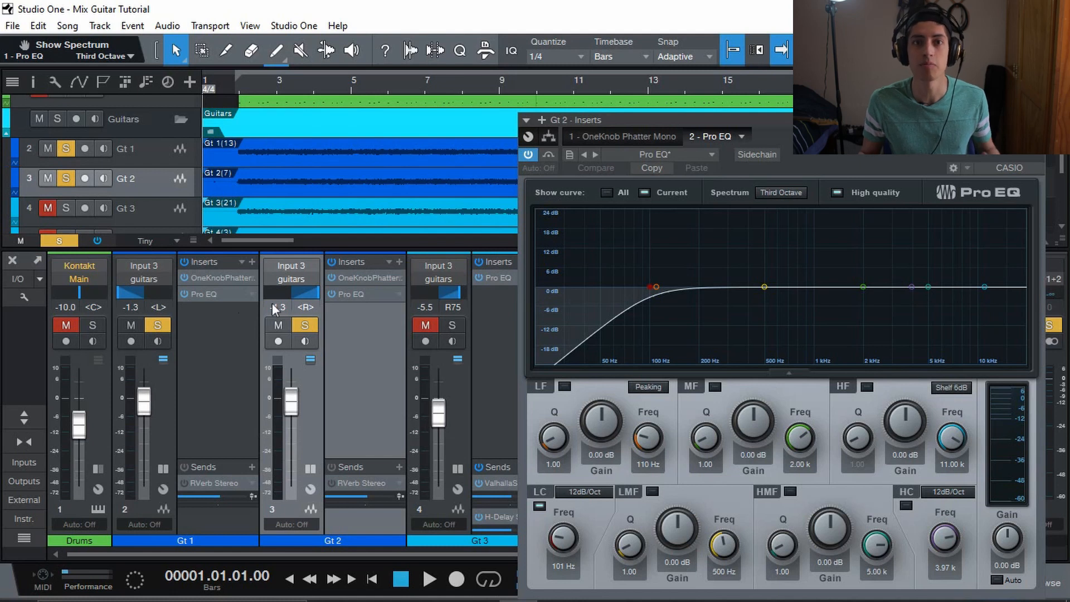
key(space)
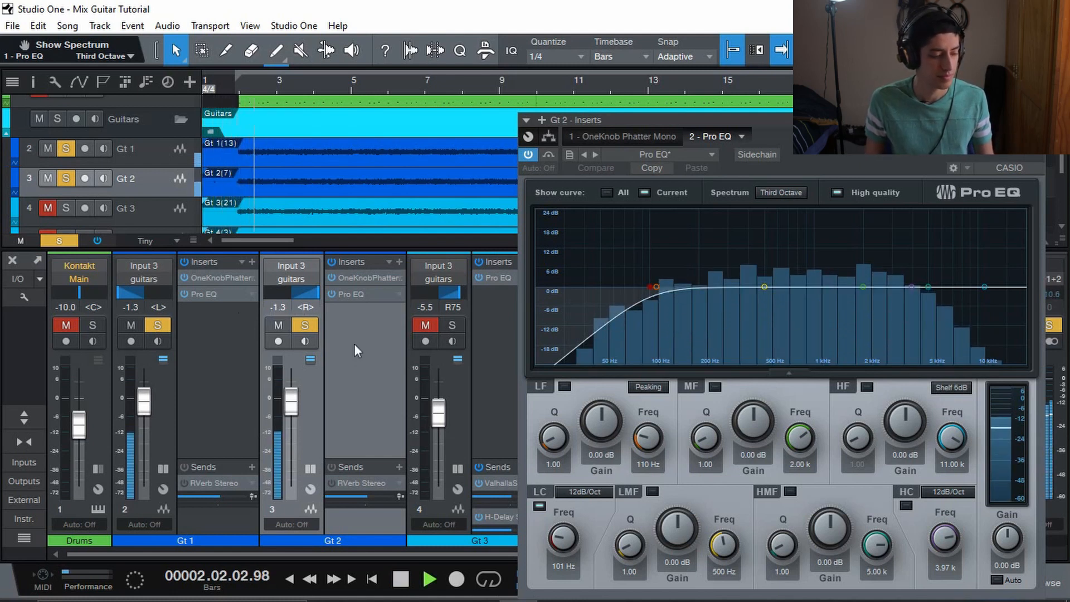
click(332, 294)
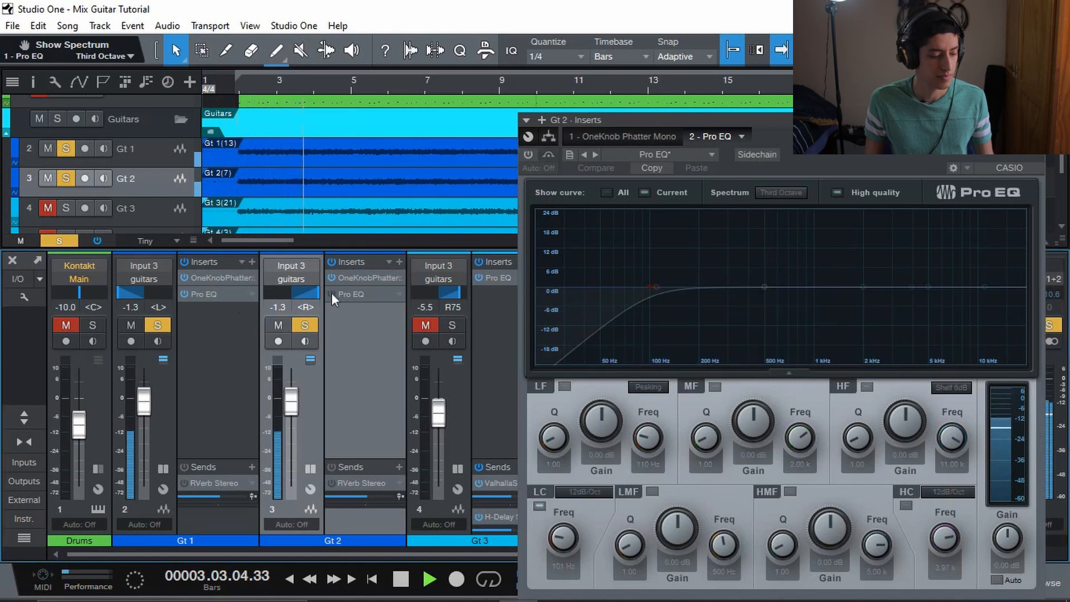
click(186, 292)
click(332, 296)
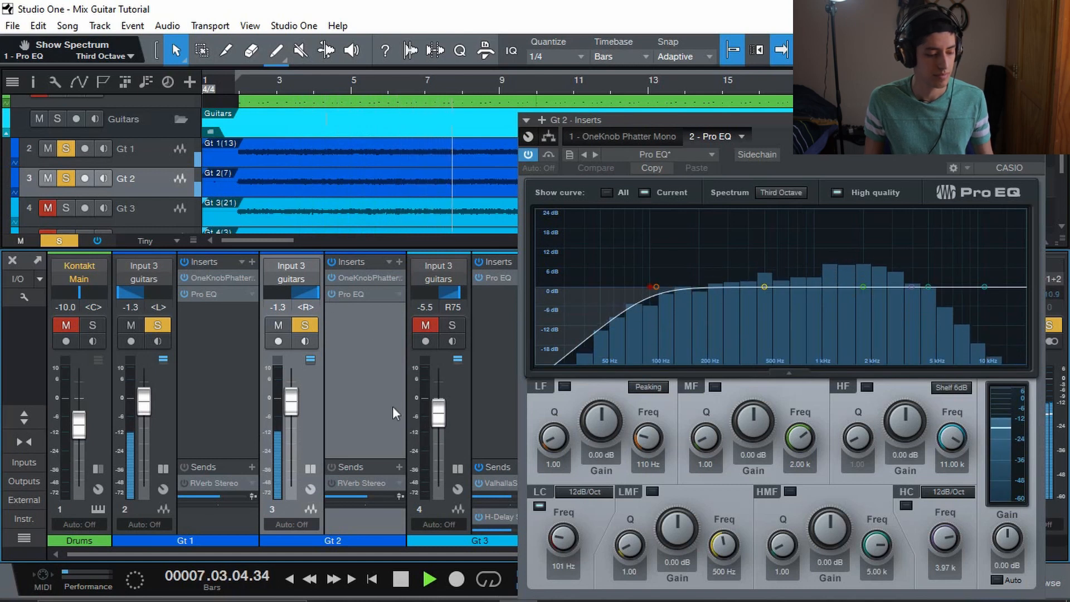
key(space)
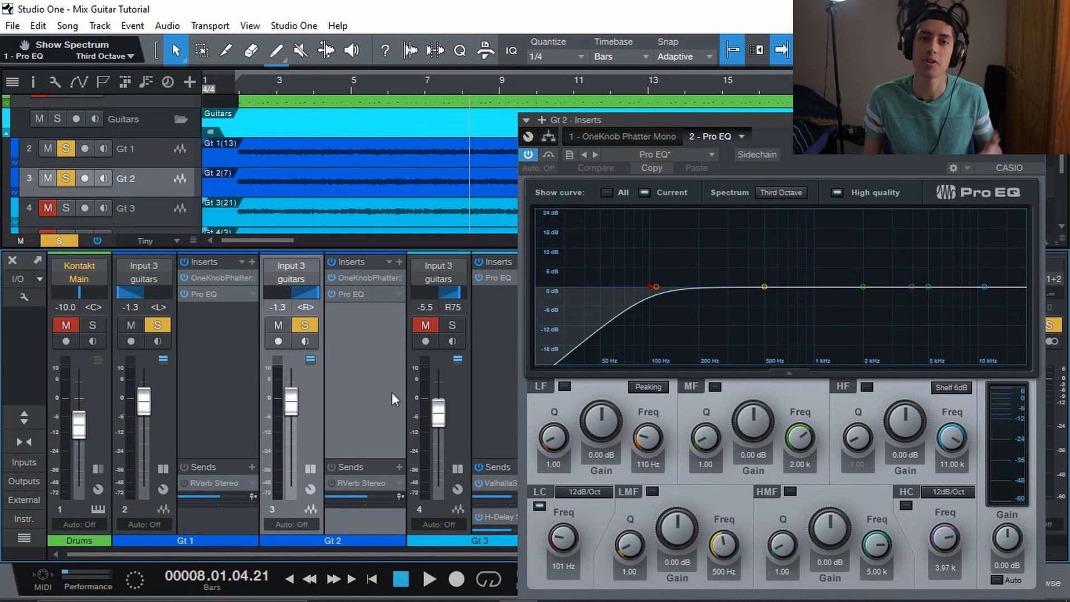
Activate the RVerb Stereo sends of Gt 1 and Gt 2, place the playhead at bar 1 beat 4 and open the reverb plug-in
click(221, 85)
click(181, 467)
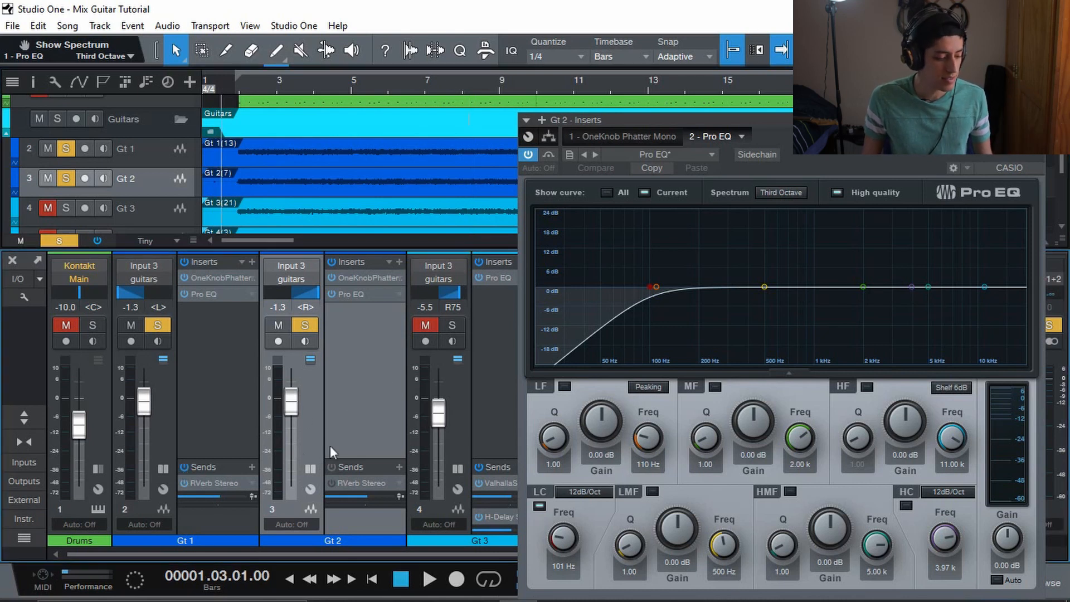
click(329, 467)
click(229, 84)
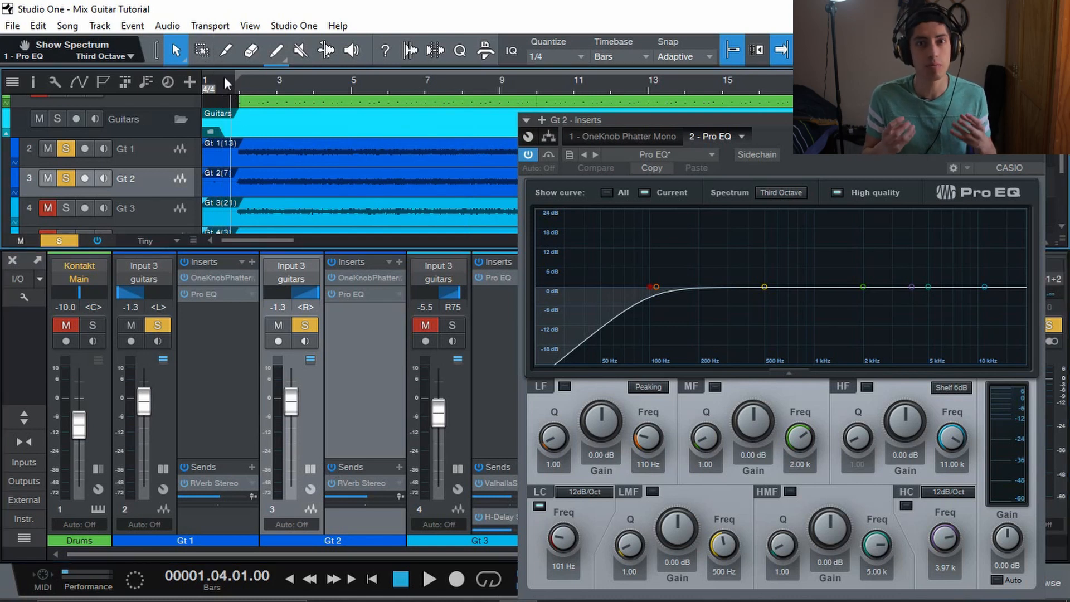
double_click(215, 481)
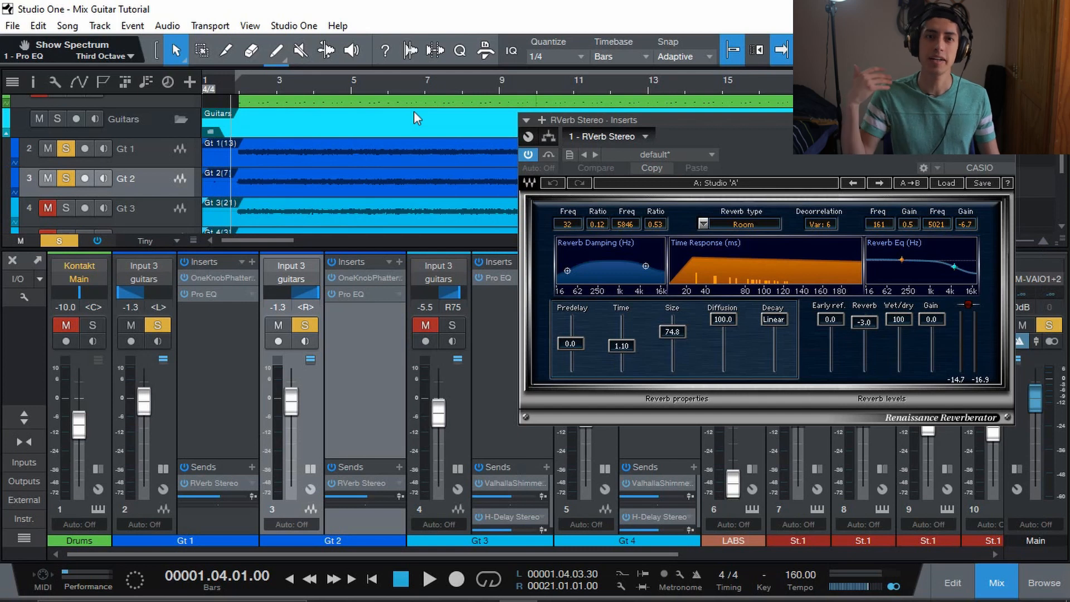
Play the guitars with reverb, bypass the sends of Gt 1 and Gt 2 to compare, and return the playhead to bar 1 beat 4
key(space)
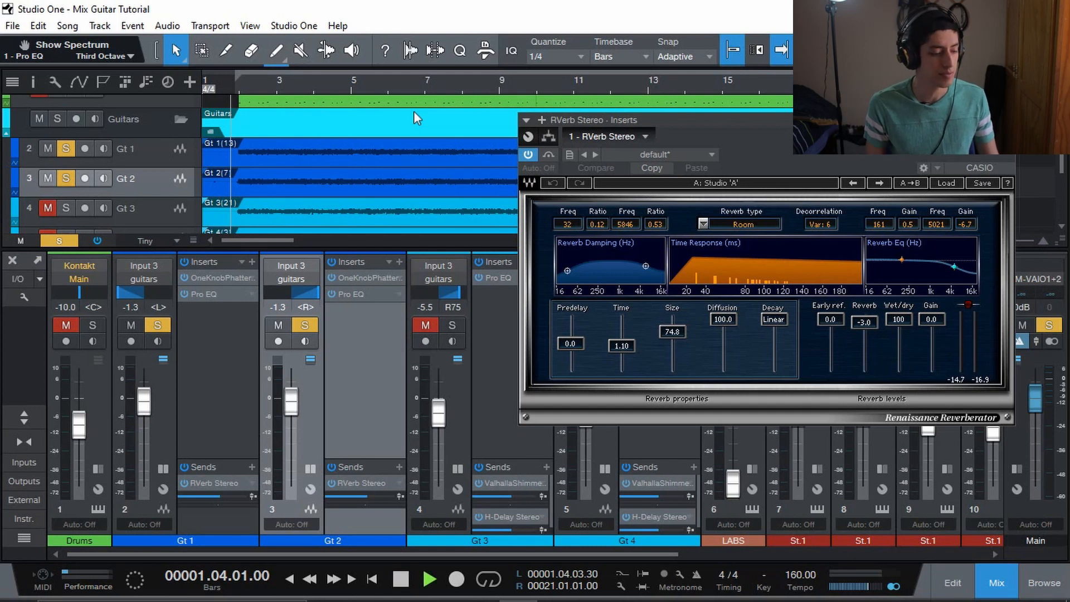
key(space)
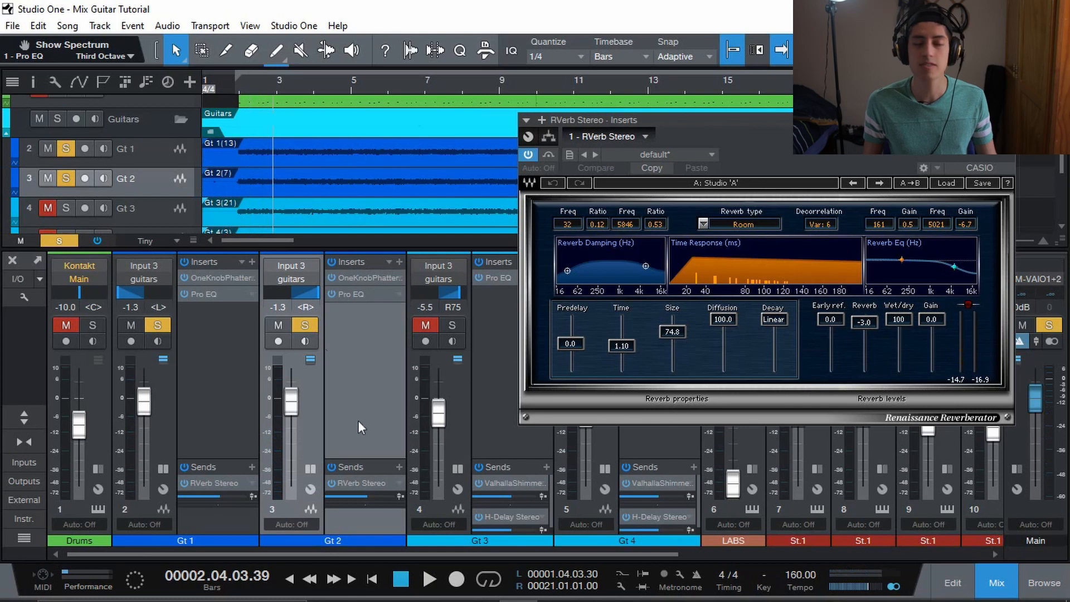
key(space)
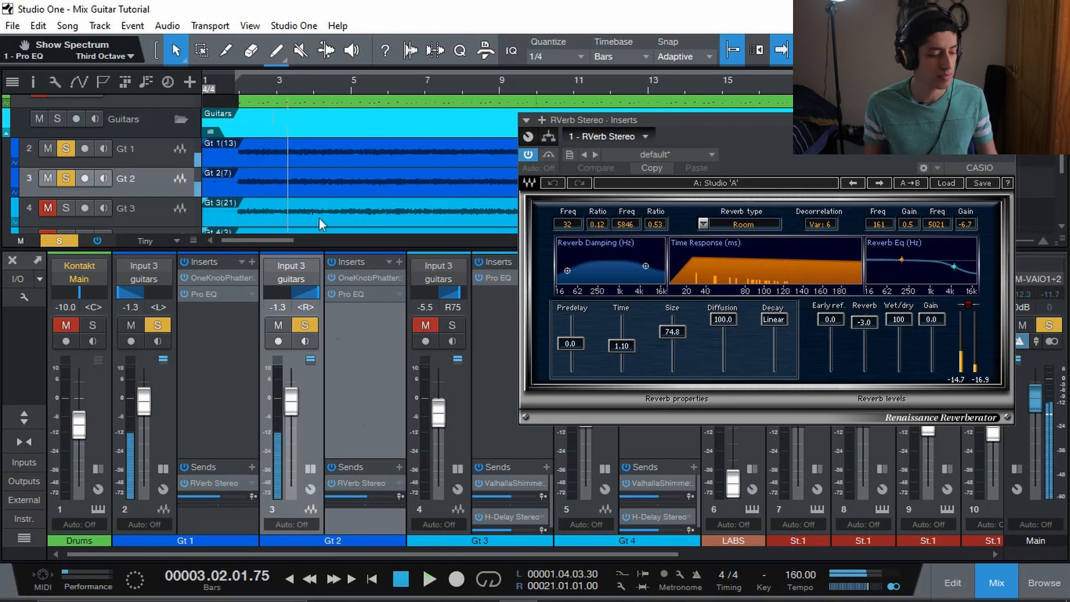
click(183, 467)
click(333, 465)
key(space)
click(228, 86)
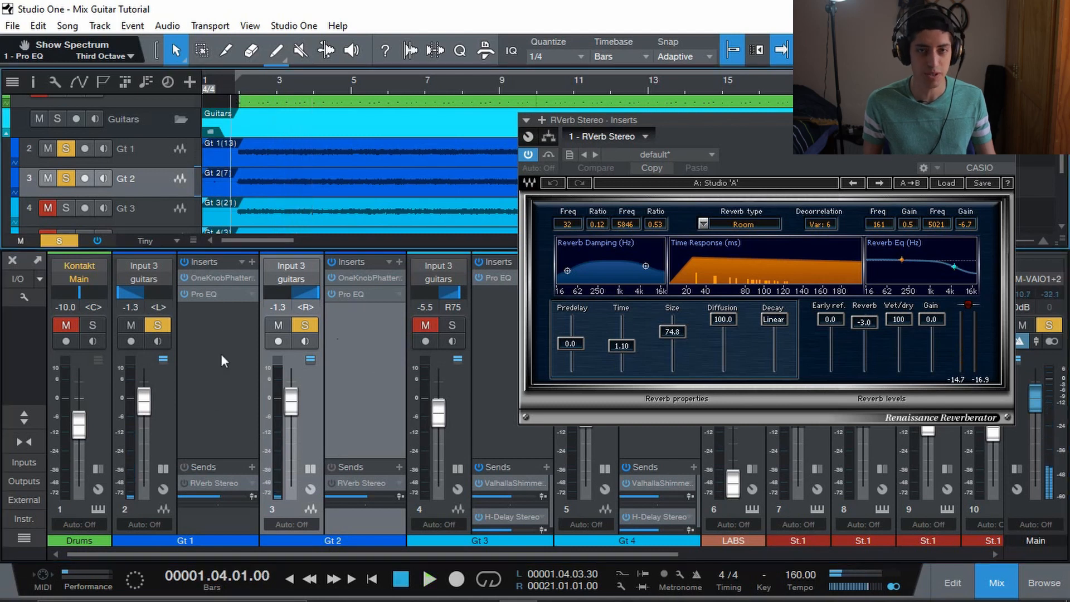
Toggle the sends of Gt 1 and Gt 2 during playback to compare dry and reverberated sound, leaving both sends active
click(185, 467)
click(332, 467)
key(space)
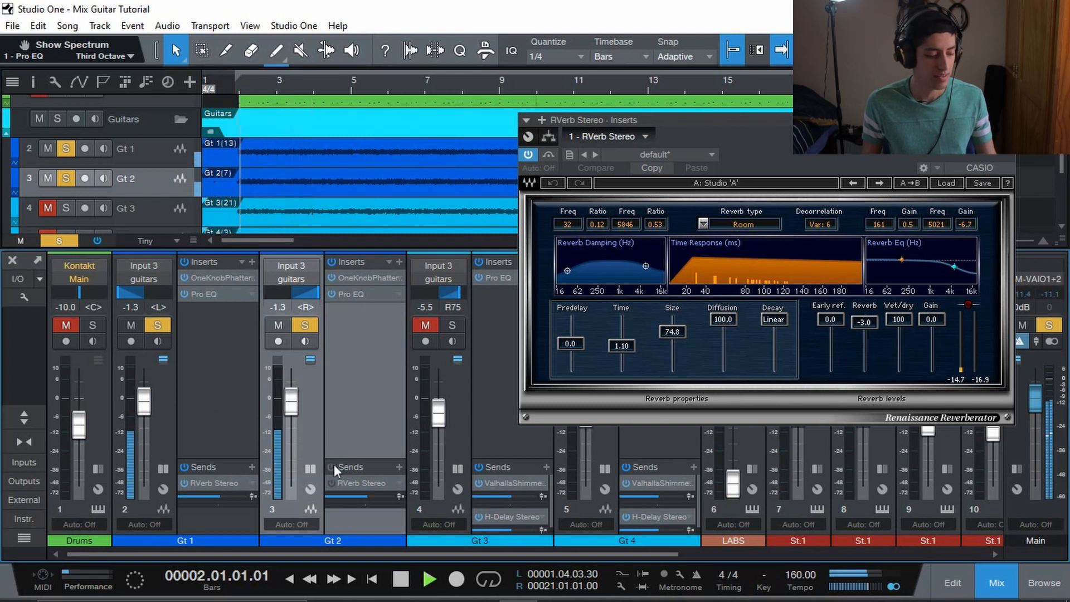
click(332, 467)
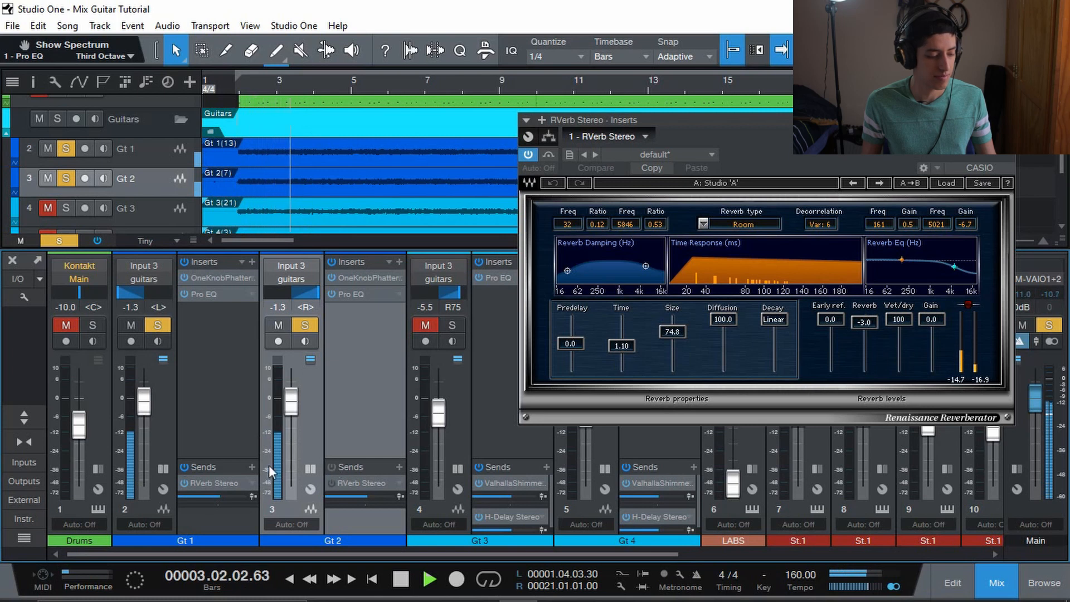
click(184, 467)
click(184, 467)
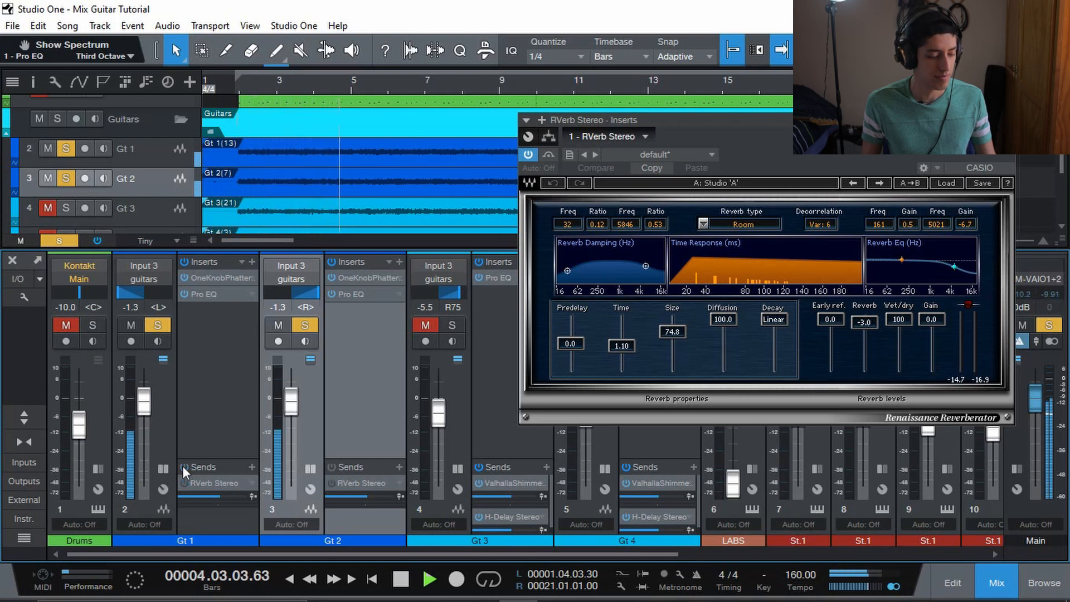
click(332, 467)
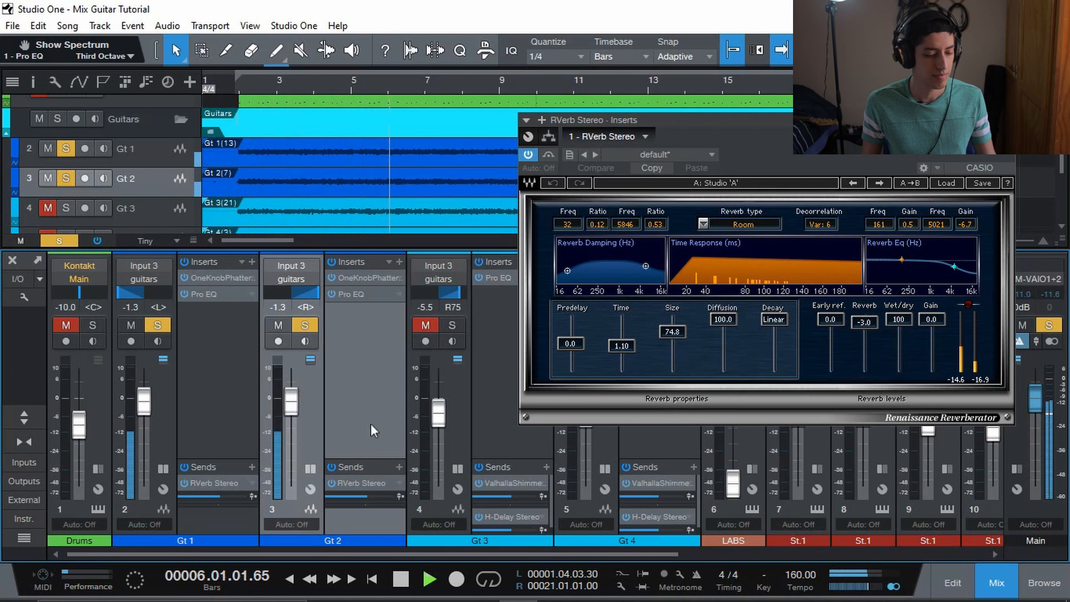
key(space)
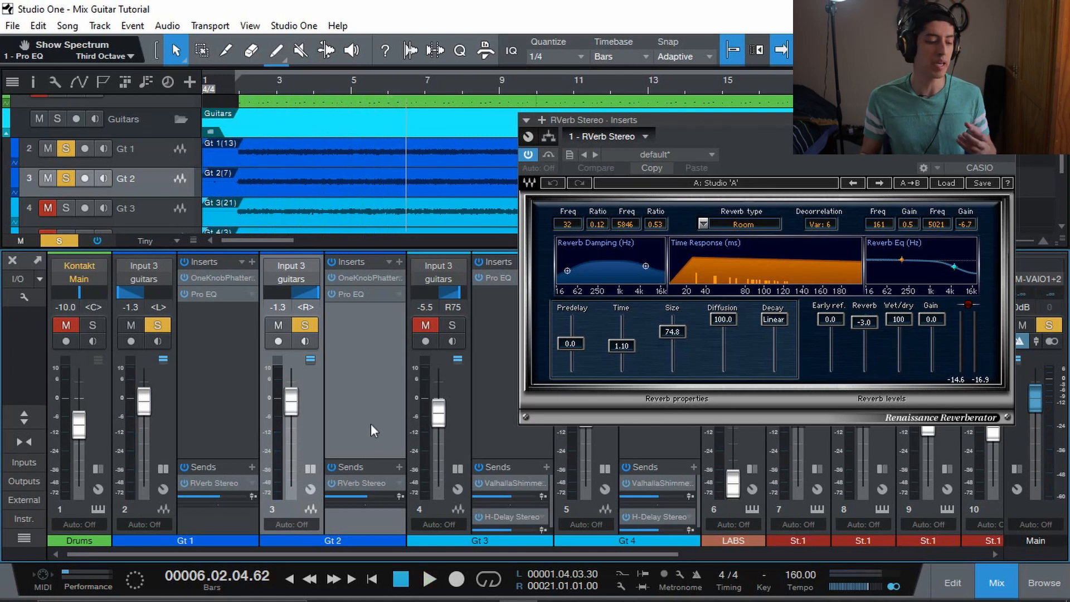
Collapse the insert and send racks of Gt 1 and Gt 2 in the mixer
click(163, 470)
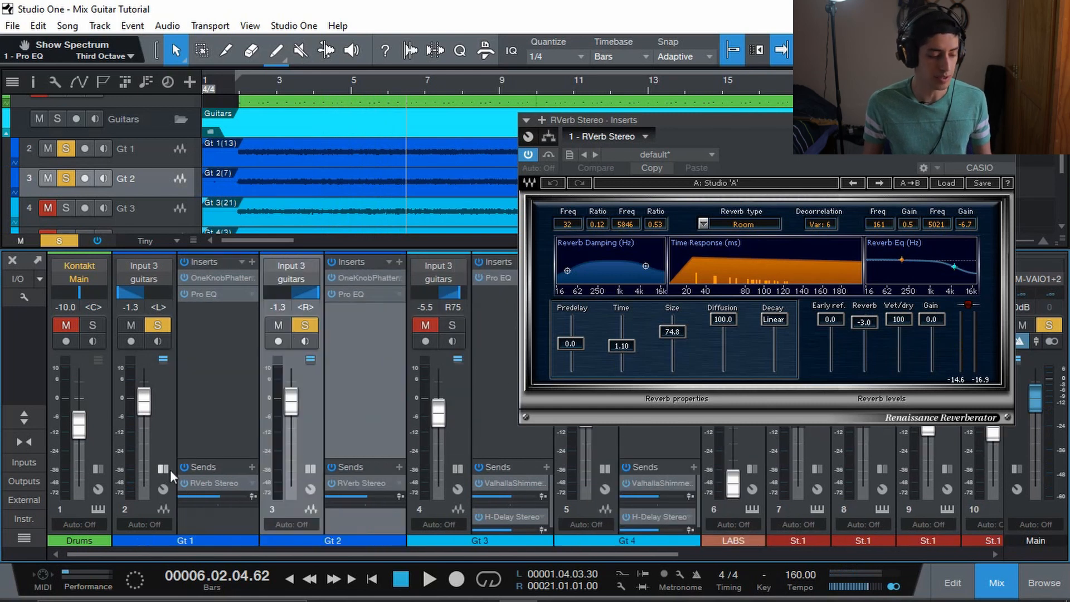
click(227, 469)
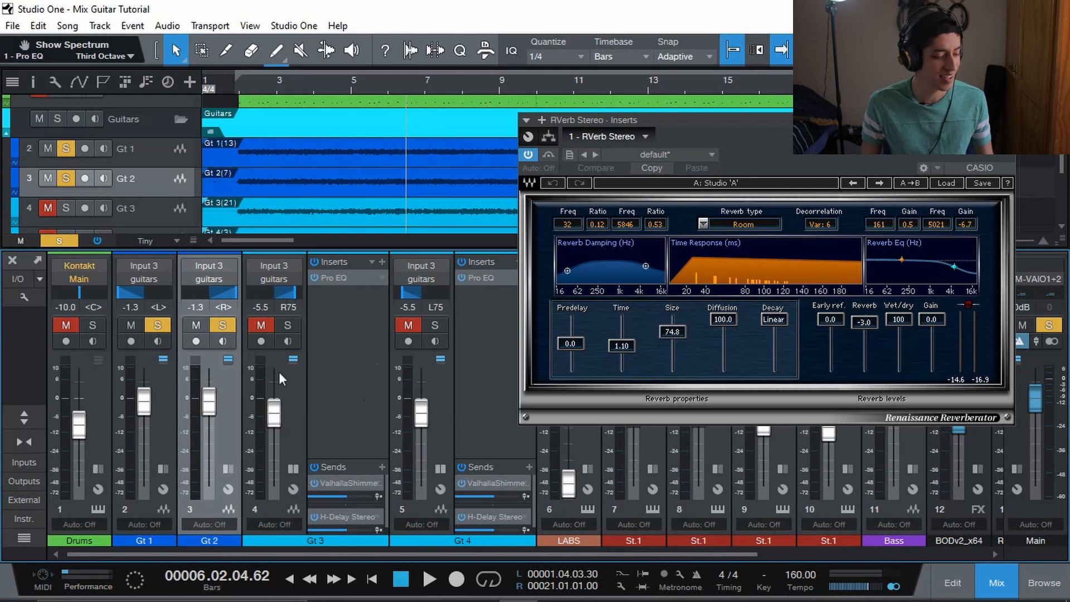
Solo Gt 3 and Gt 4 in place of Gt 1 and Gt 2 and play the pair from near the song start
click(293, 423)
click(441, 414)
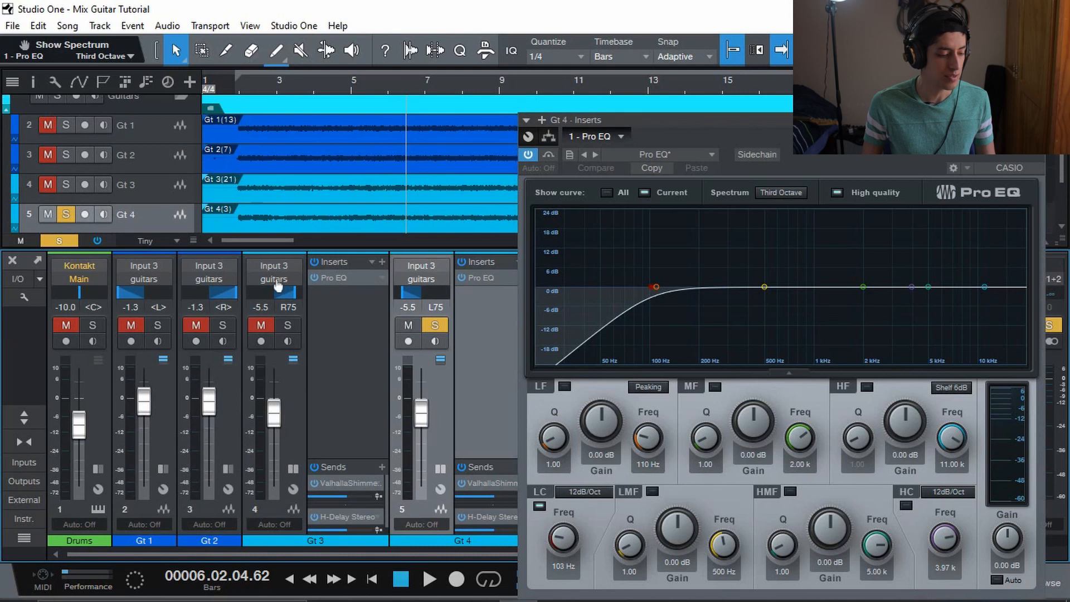
click(290, 325)
click(225, 80)
key(space)
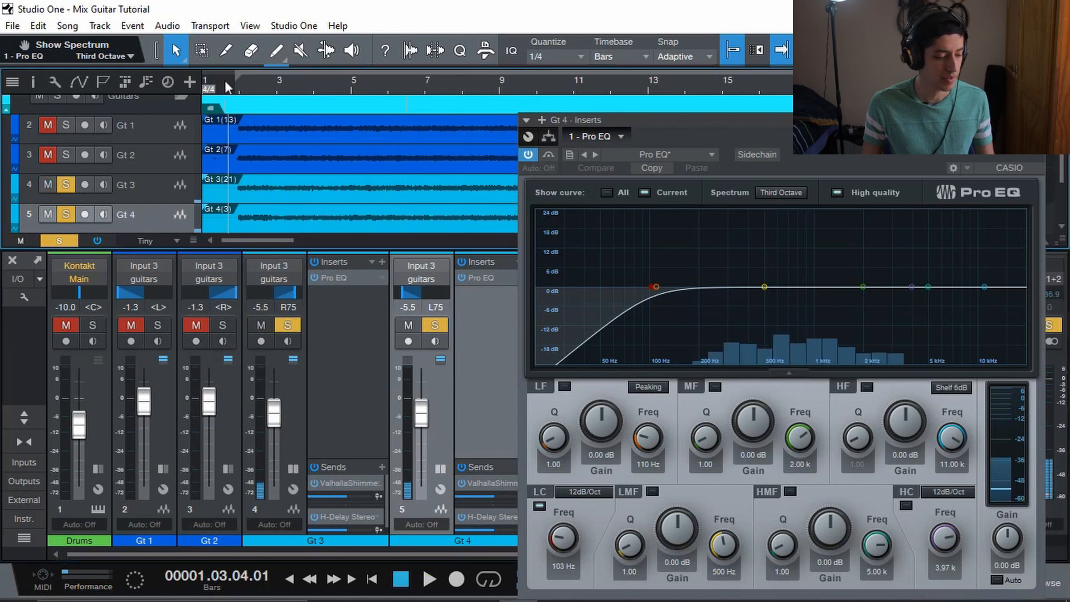
Expand the effect racks of Gt 1 and Gt 2 during playback and collapse them again
click(228, 469)
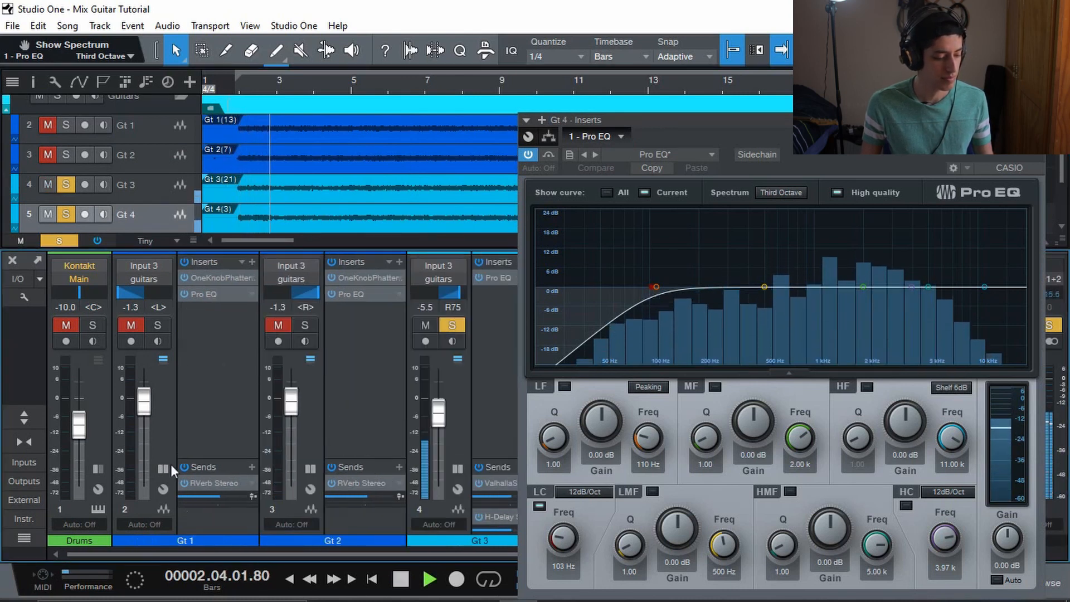
click(171, 464)
click(170, 464)
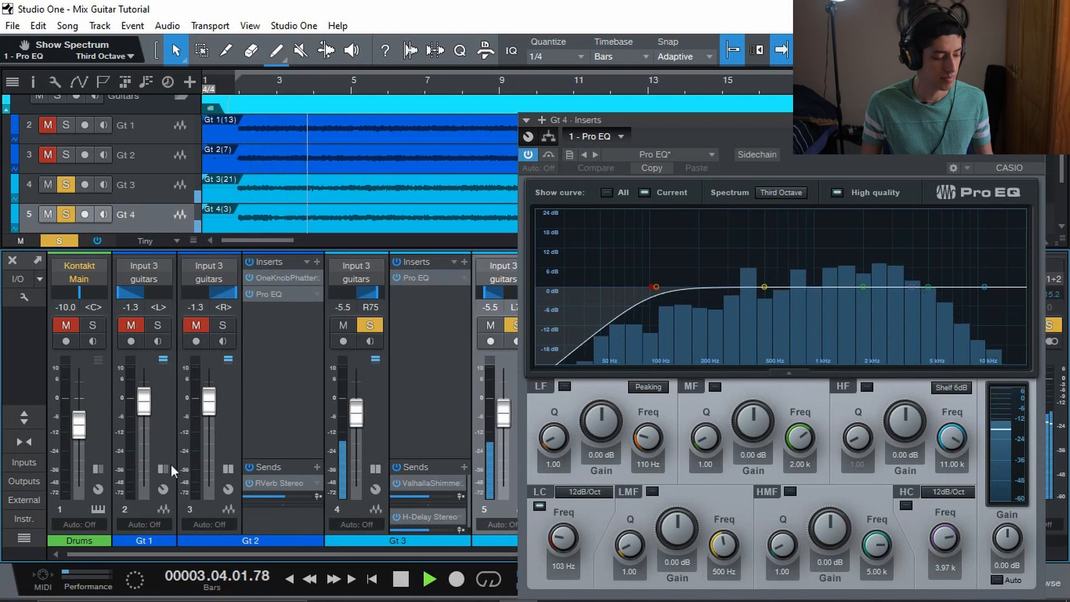
click(226, 466)
Examine the Pro EQ of Gt 4 during playback, close its window, and return the stopped playhead to bar 1 beat 4
drag(283, 554, 375, 548)
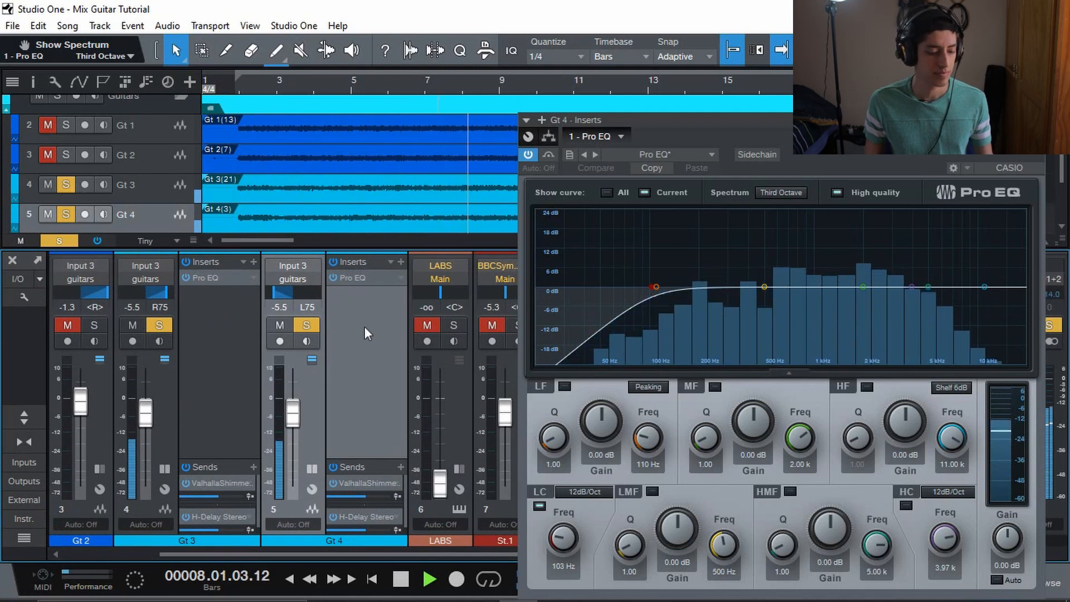
drag(838, 125, 858, 111)
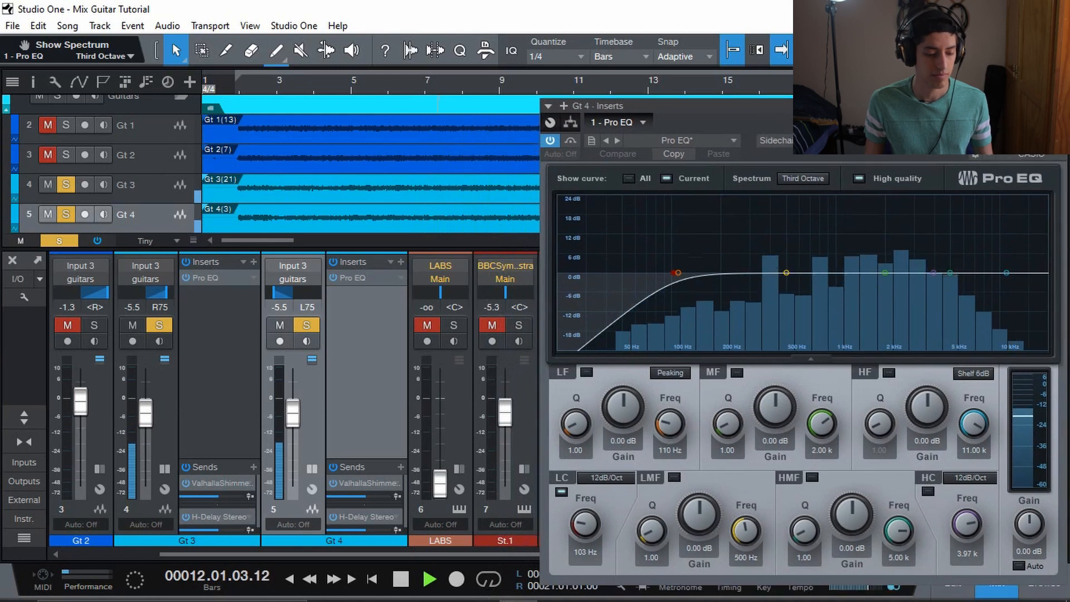
click(1058, 106)
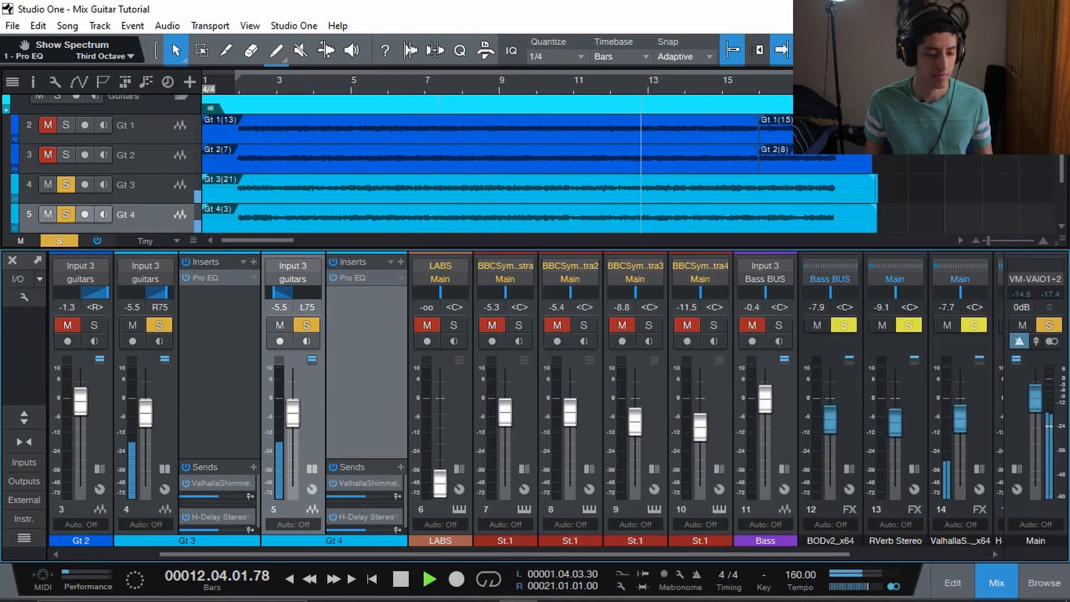
click(353, 276)
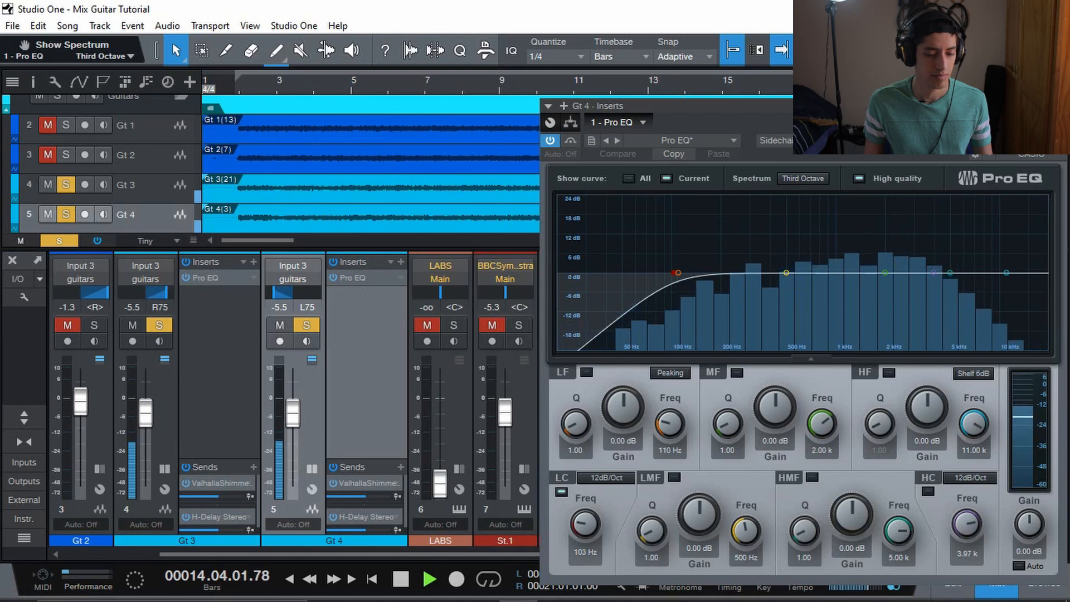
click(1058, 106)
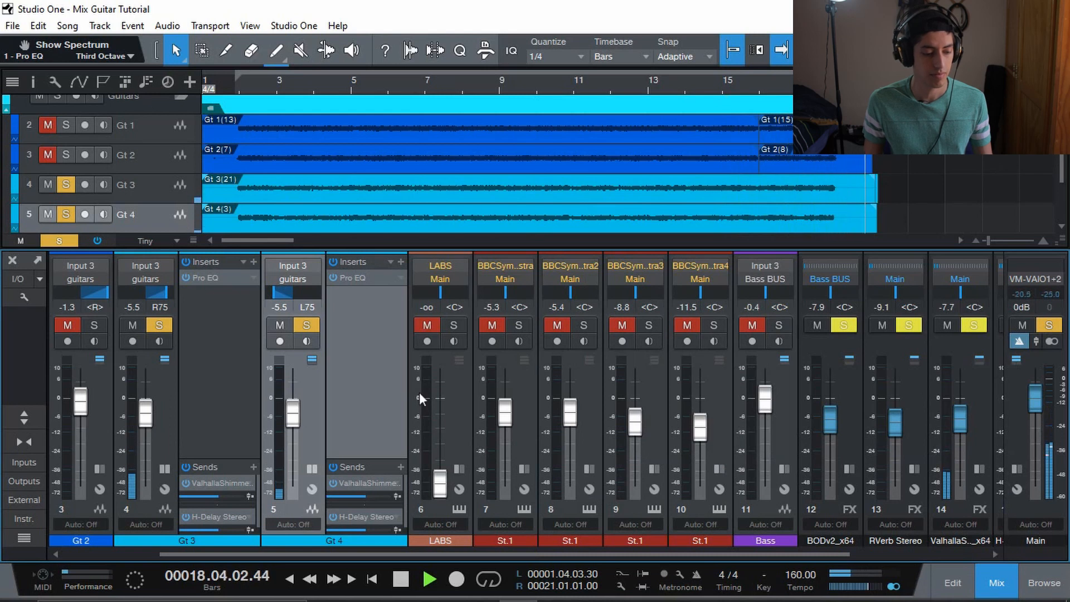
key(space)
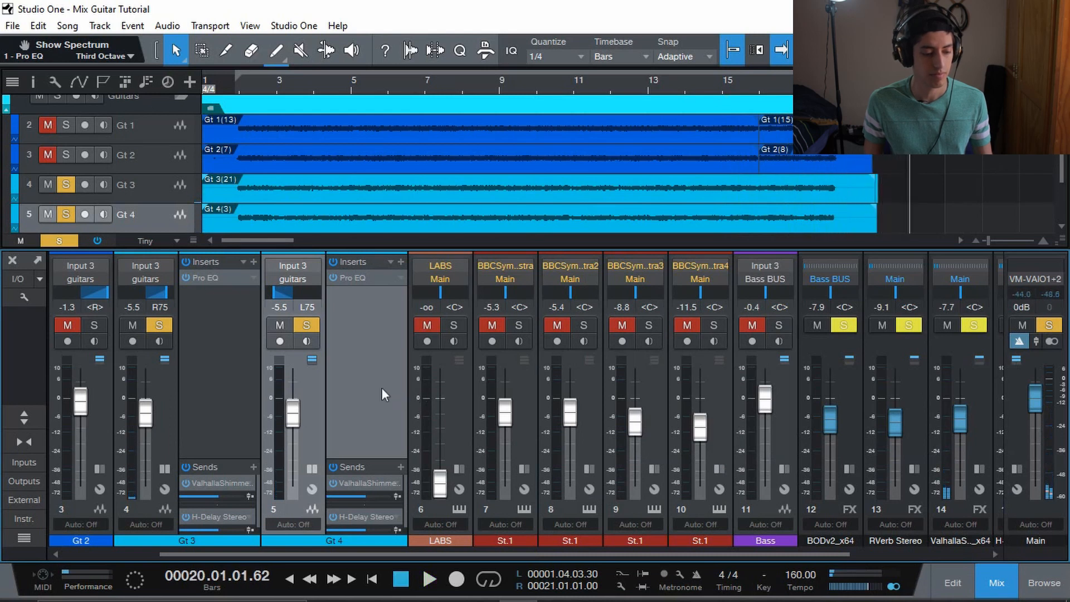
click(231, 85)
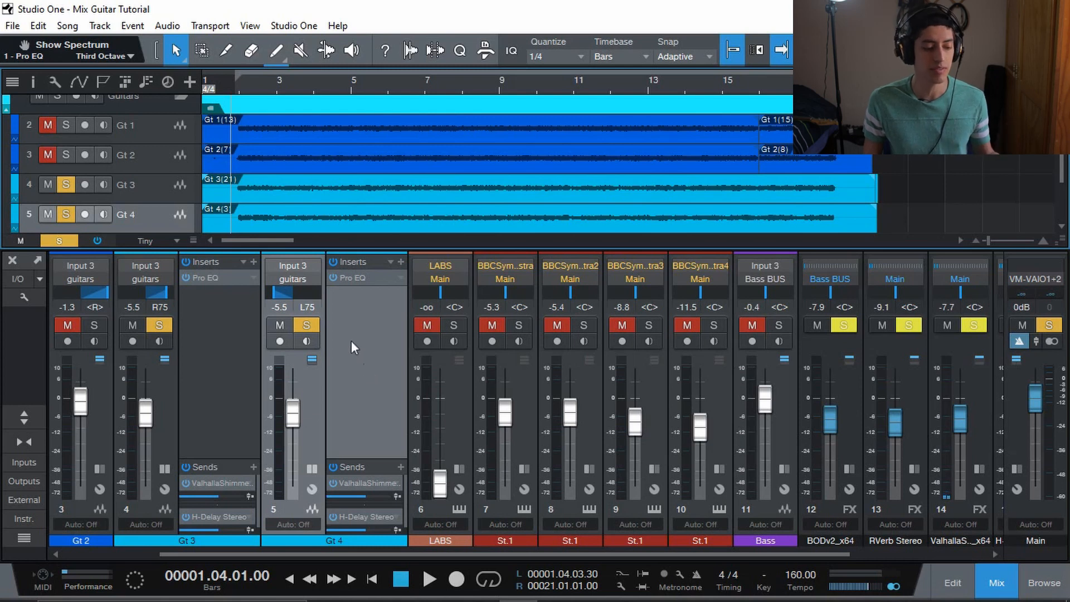
Examine the Pro EQ of Gt 3 and of Gt 4 to compare their low cuts, and close the plug-in window
click(159, 424)
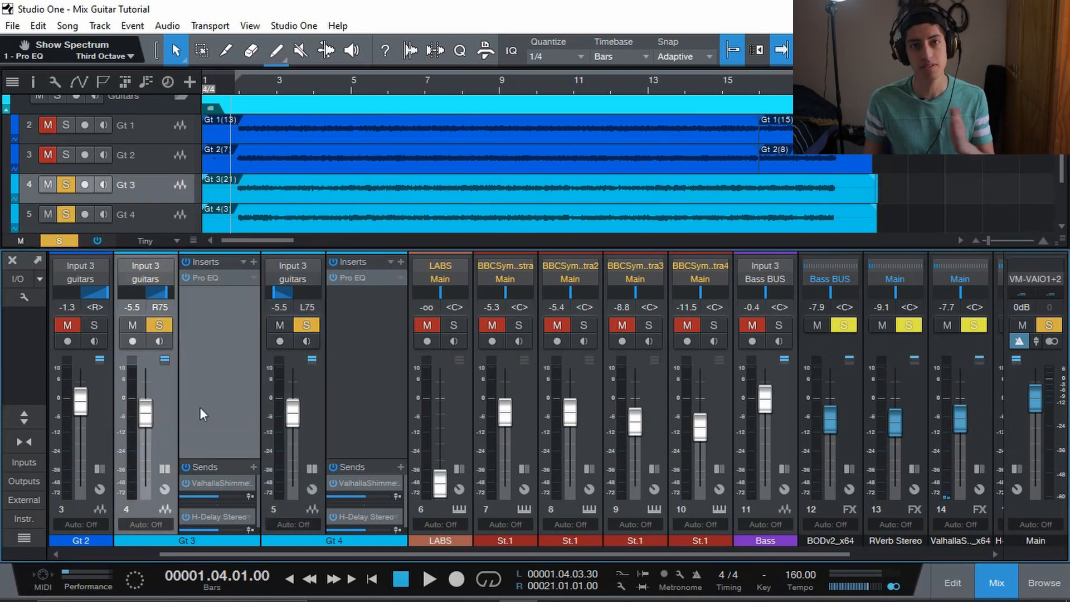
click(216, 279)
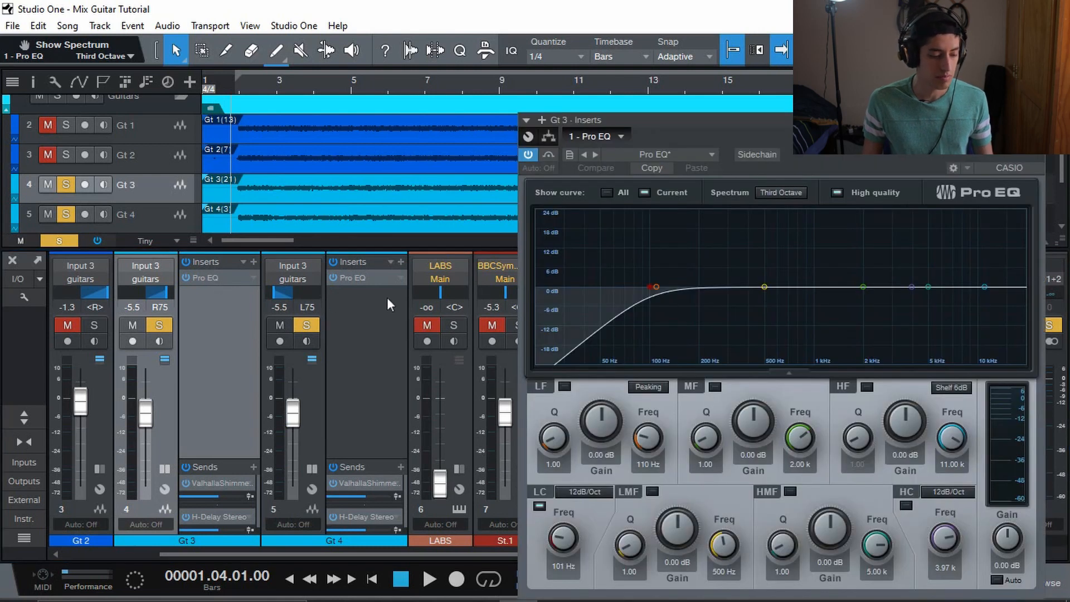
click(369, 280)
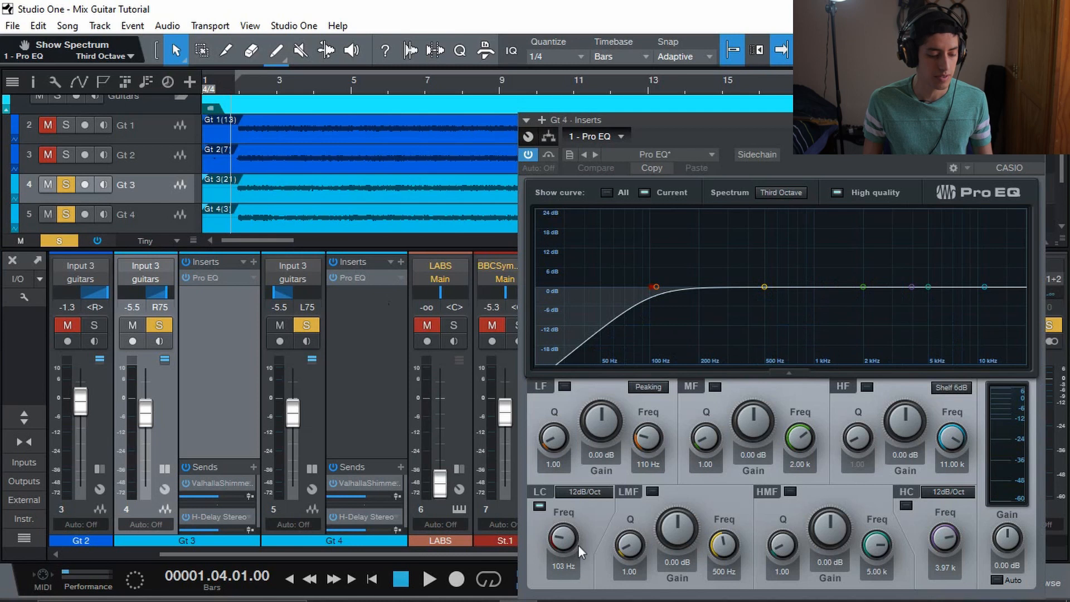
click(1037, 120)
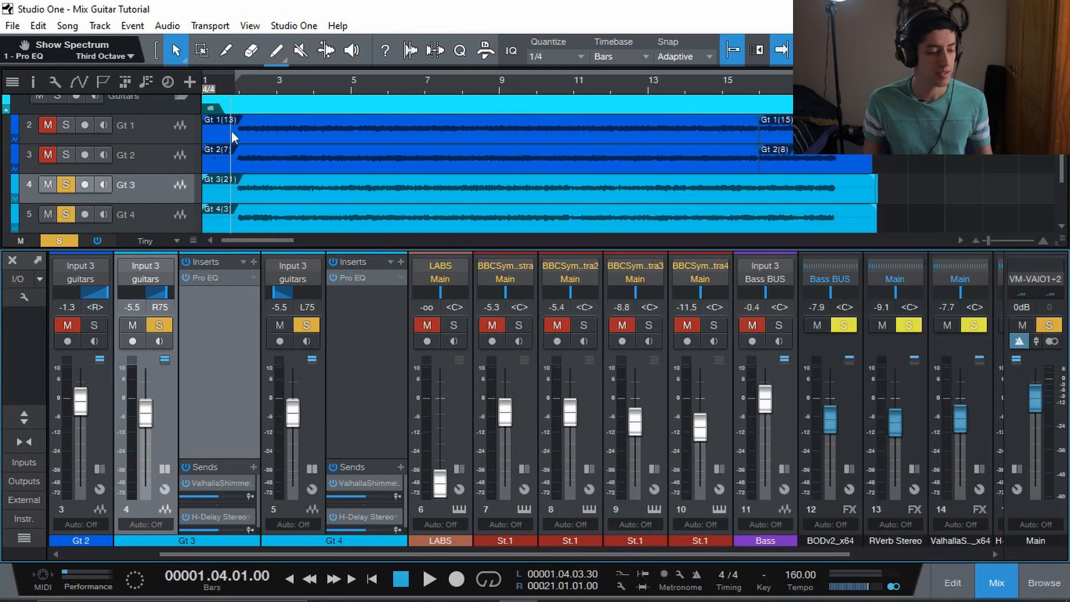
Enlarge the send racks of Gt 3 and Gt 4 and open the ValhallaShimmer reverb fed by Gt 3
drag(232, 459, 232, 422)
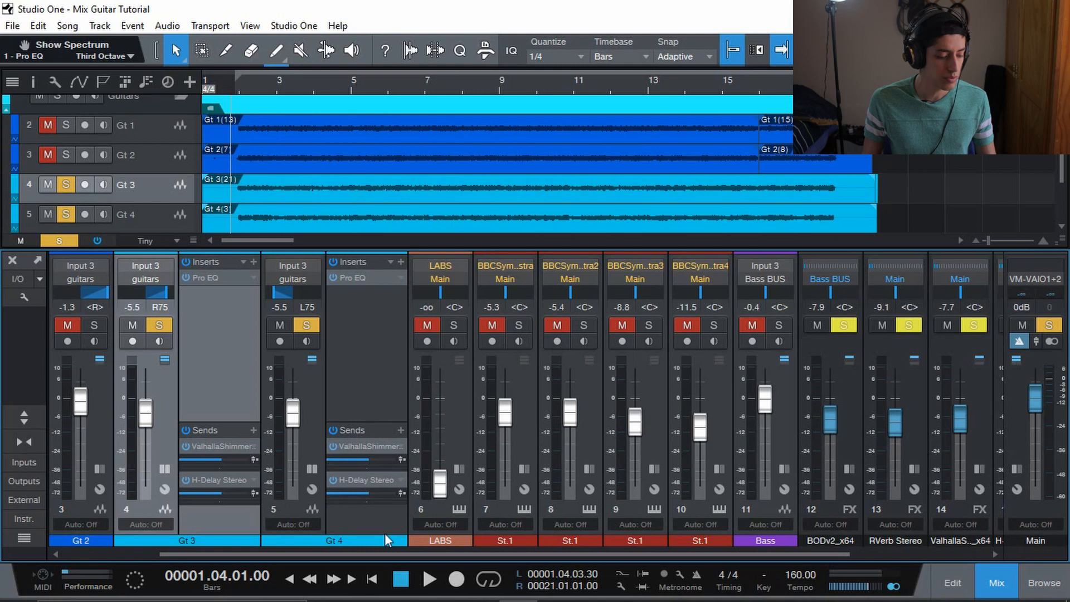
click(233, 446)
drag(399, 186, 706, 193)
Deactivate the H-Delay Stereo sends of Gt 3 and Gt 4 around a short playback, keeping the ValhallaShimmer window open
key(space)
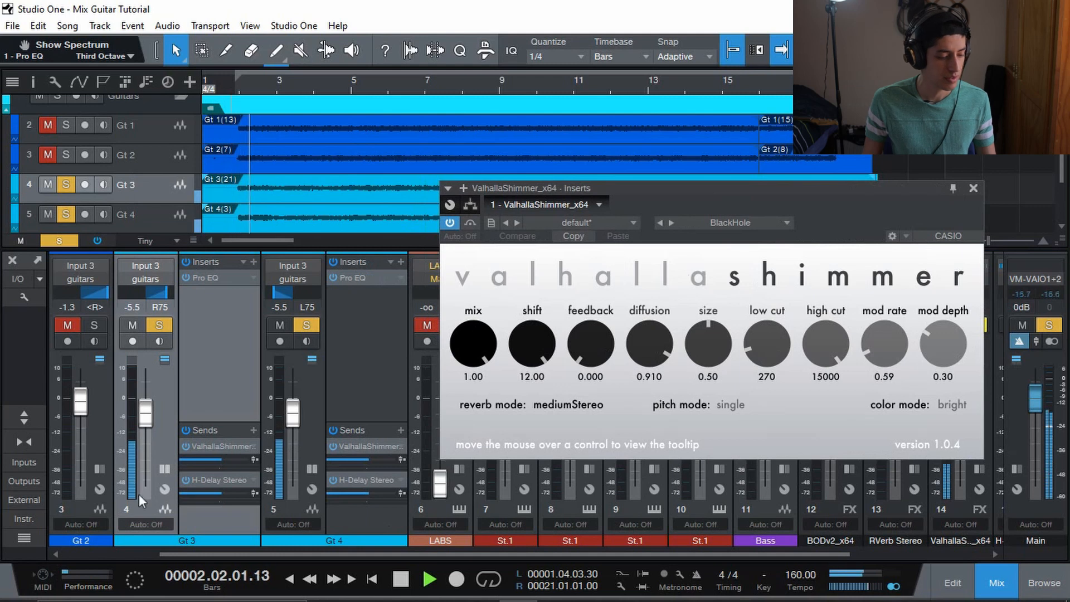
click(185, 480)
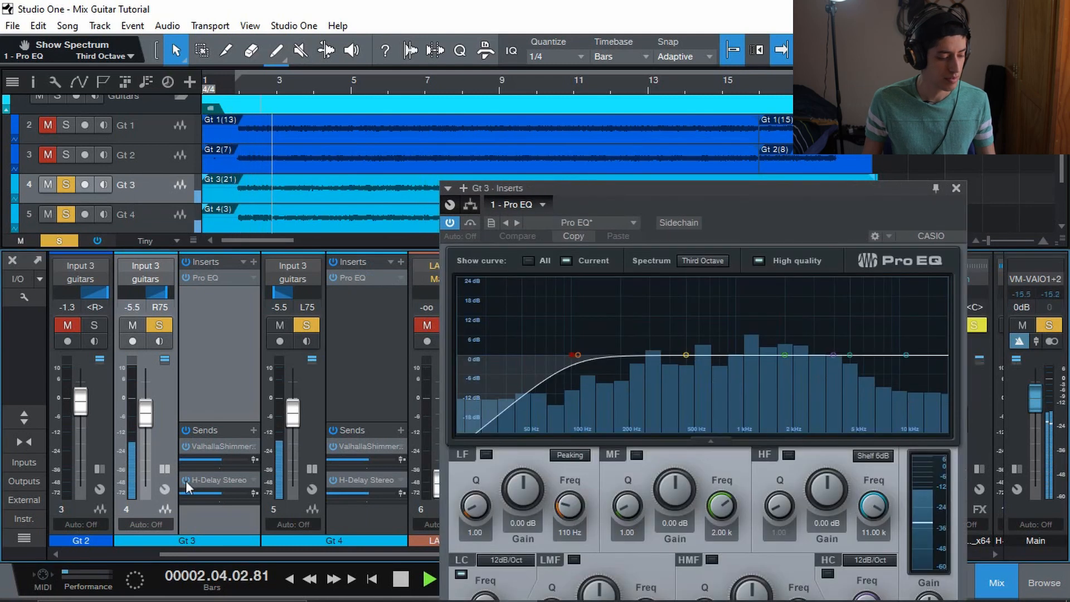
click(213, 446)
key(space)
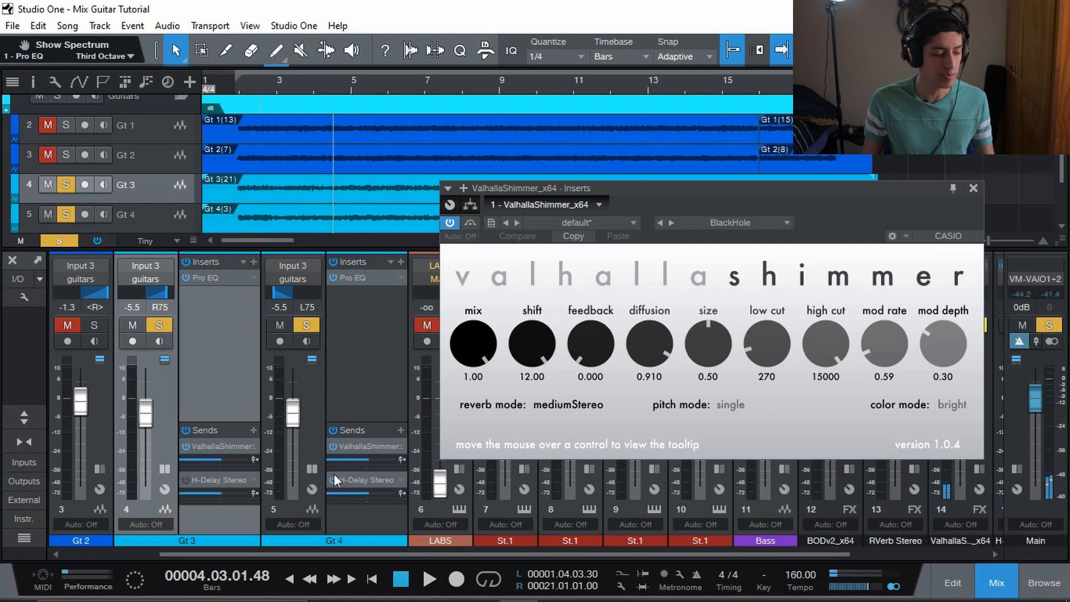
Play Gt 3 and Gt 4 briefly from near the song start with only the reverb send, and reposition the ValhallaShimmer window
click(228, 92)
key(space)
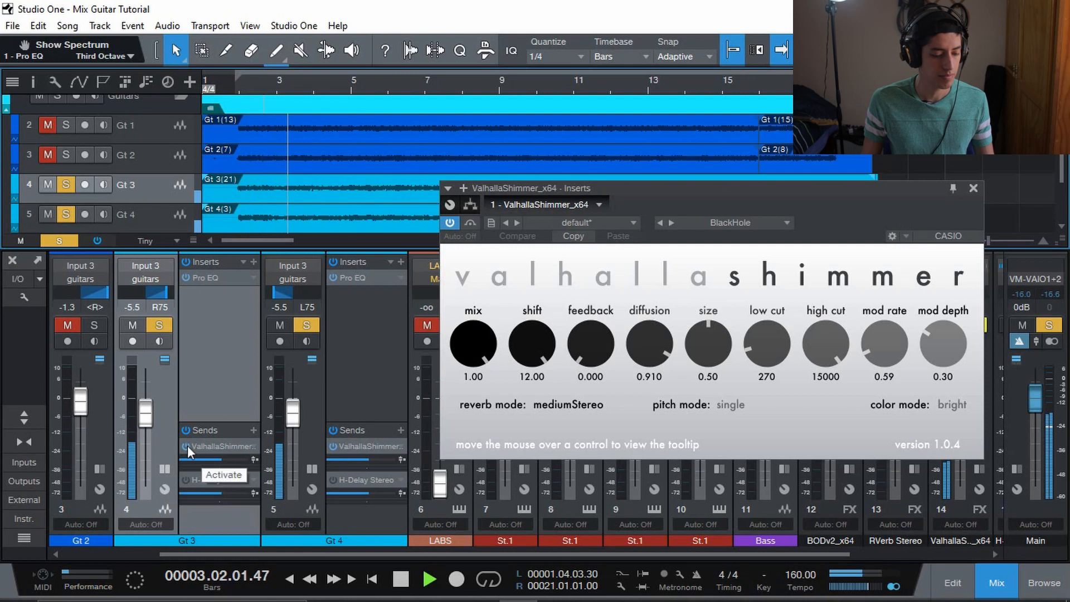
key(space)
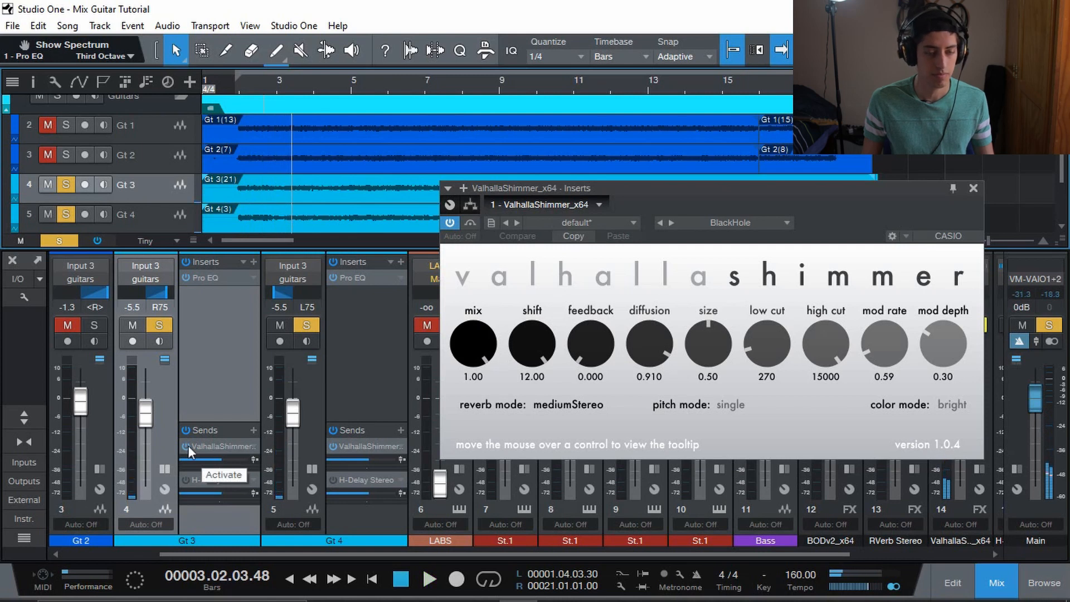
drag(637, 188, 633, 169)
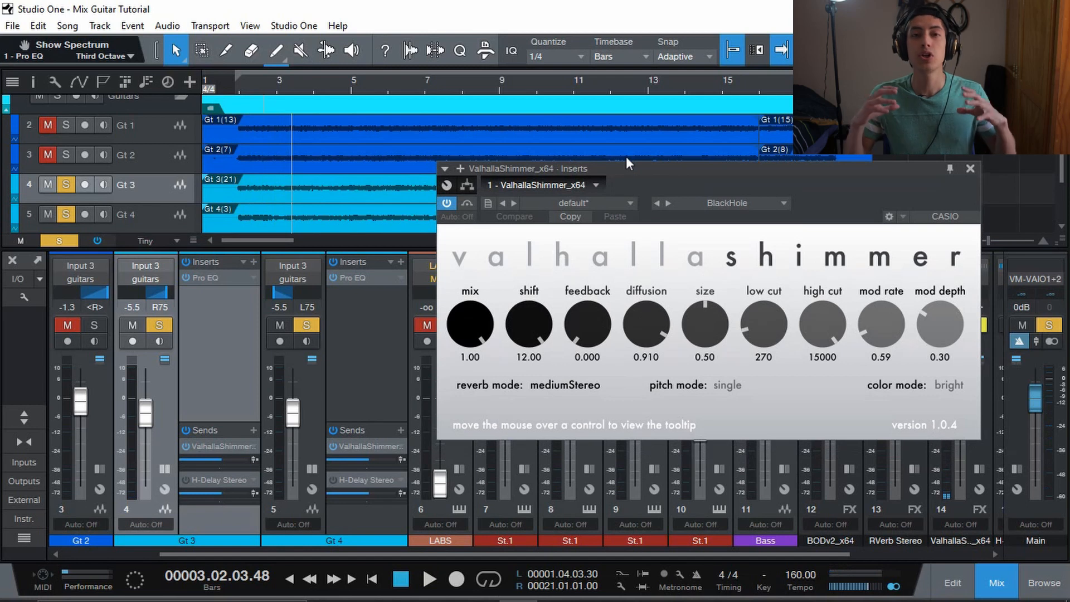
Deactivate all sends of Gt 3 and Gt 4 and play the dry pair from bar 1 beat 4
click(189, 430)
click(228, 76)
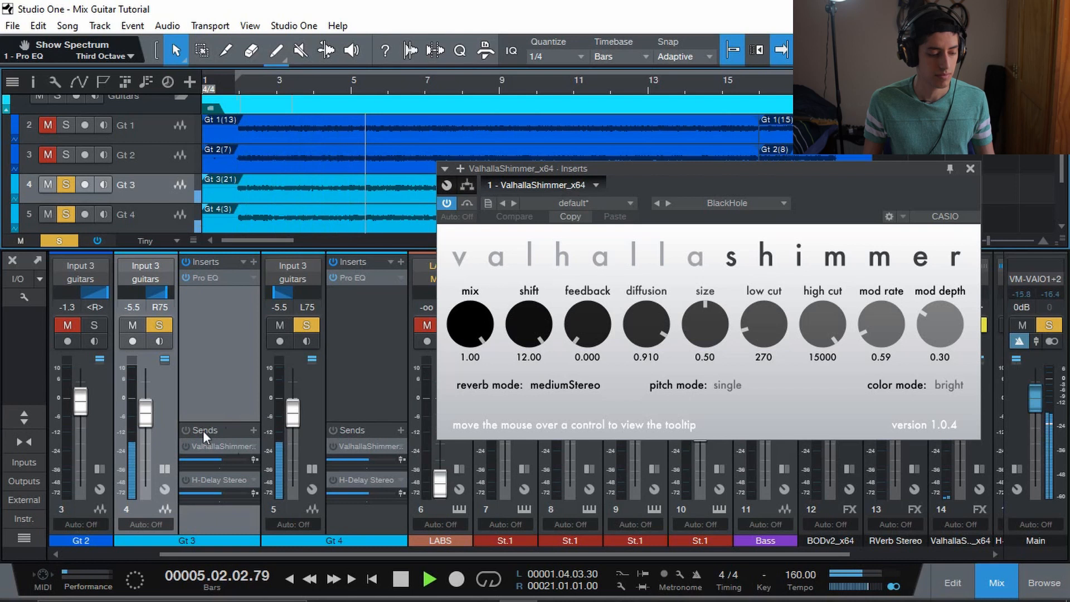
key(space)
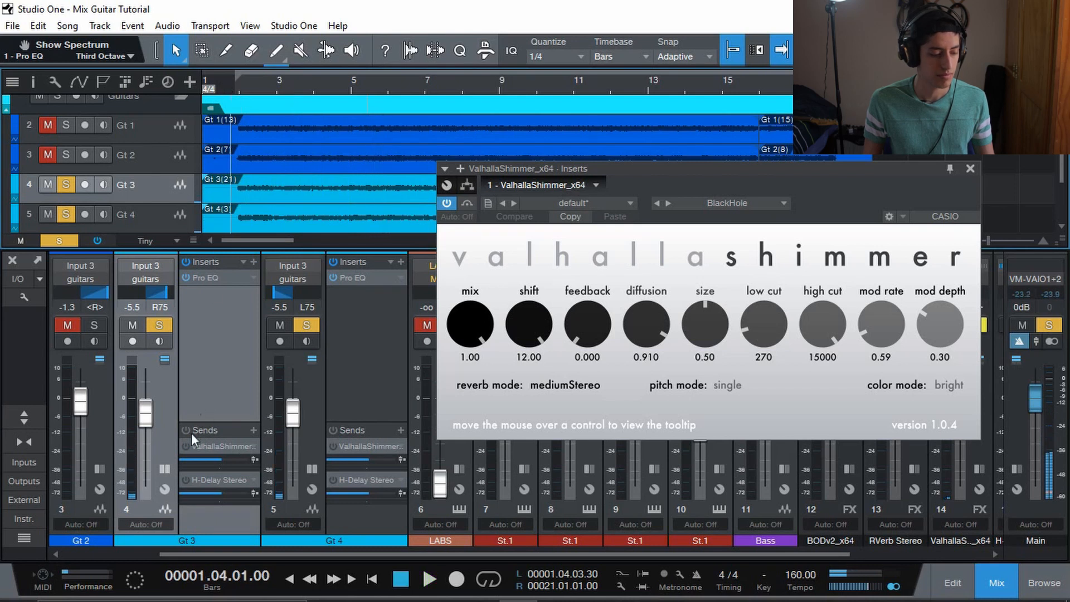
Reactivate the send racks of Gt 3 and Gt 4 to compare the pair with reverb, and switch both racks off again
click(334, 430)
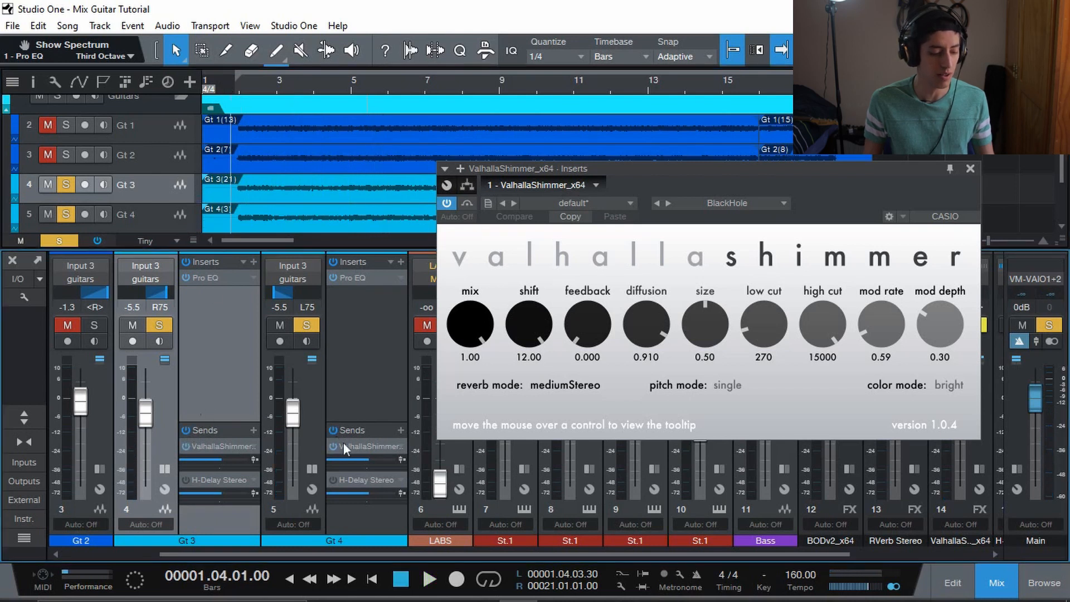
key(space)
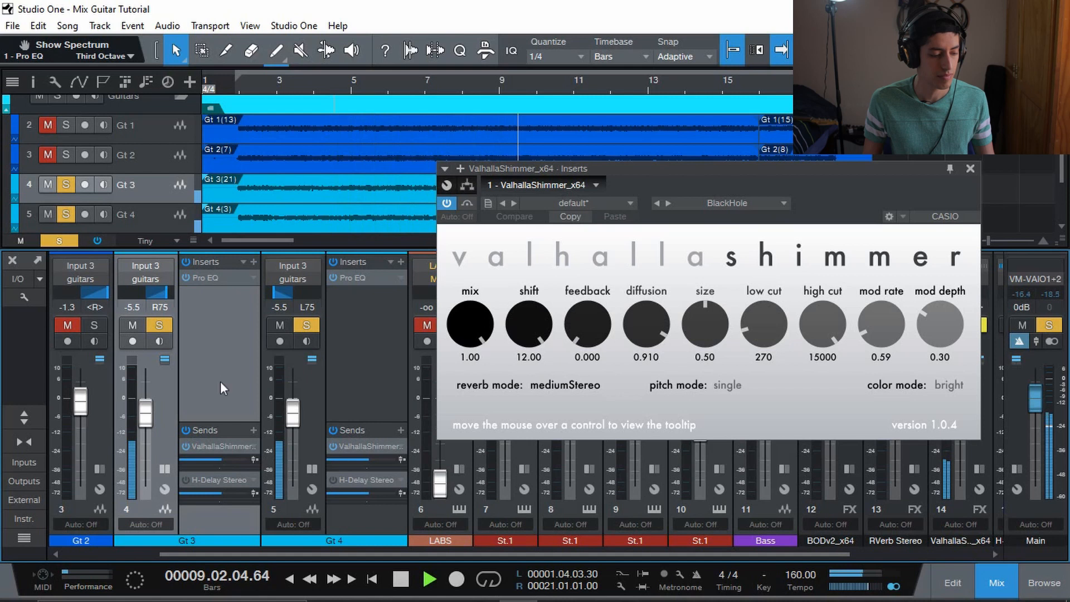
key(space)
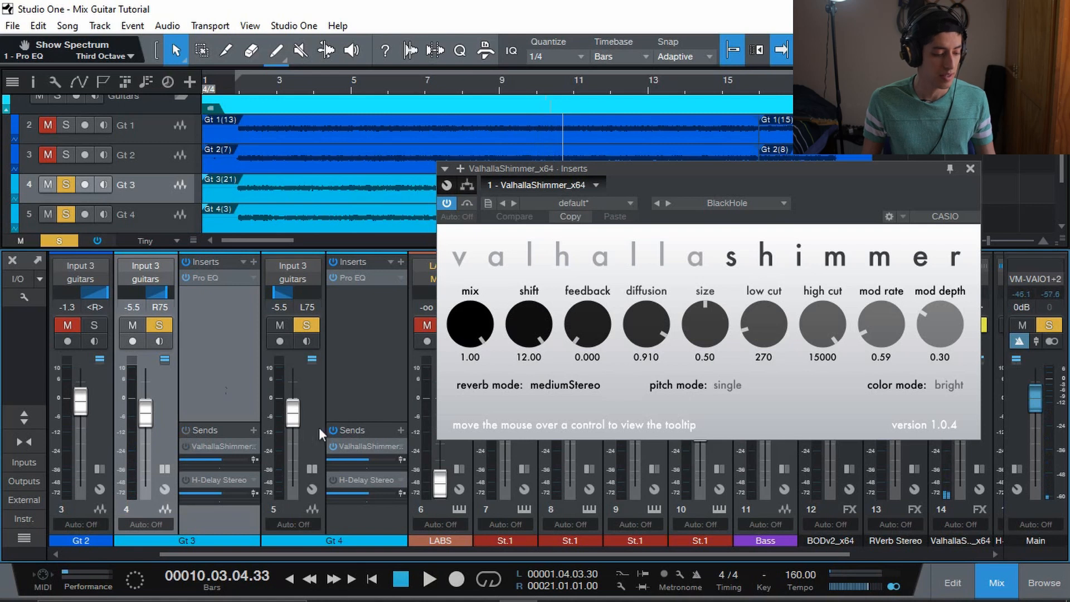
click(335, 426)
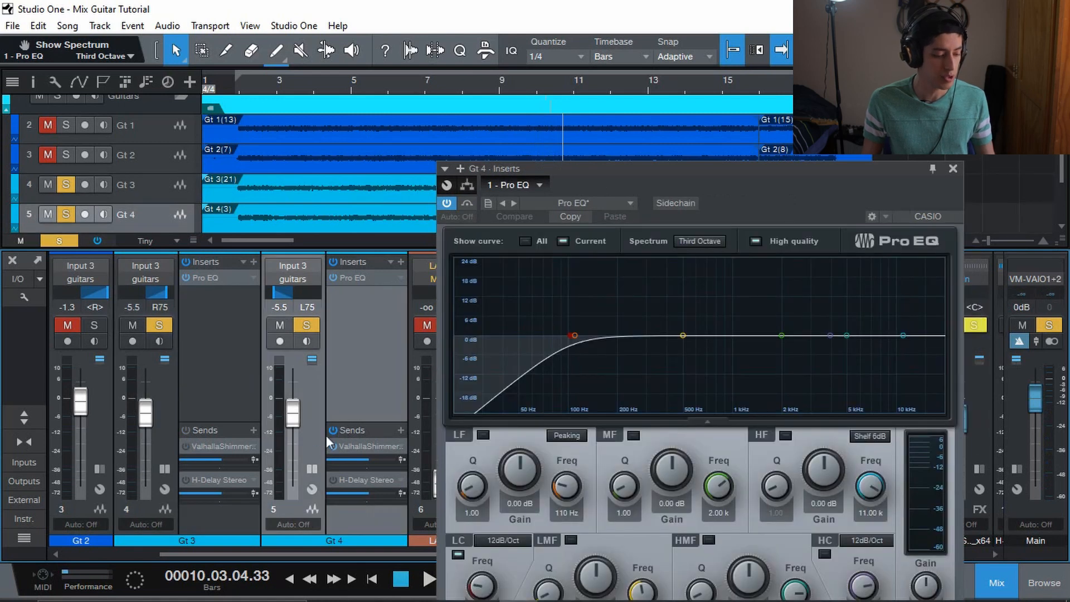
Open the H-Delay Stereo plug-in, move its window clear of the mixer, and play the dry guitars from bar 1 beat 4
click(228, 478)
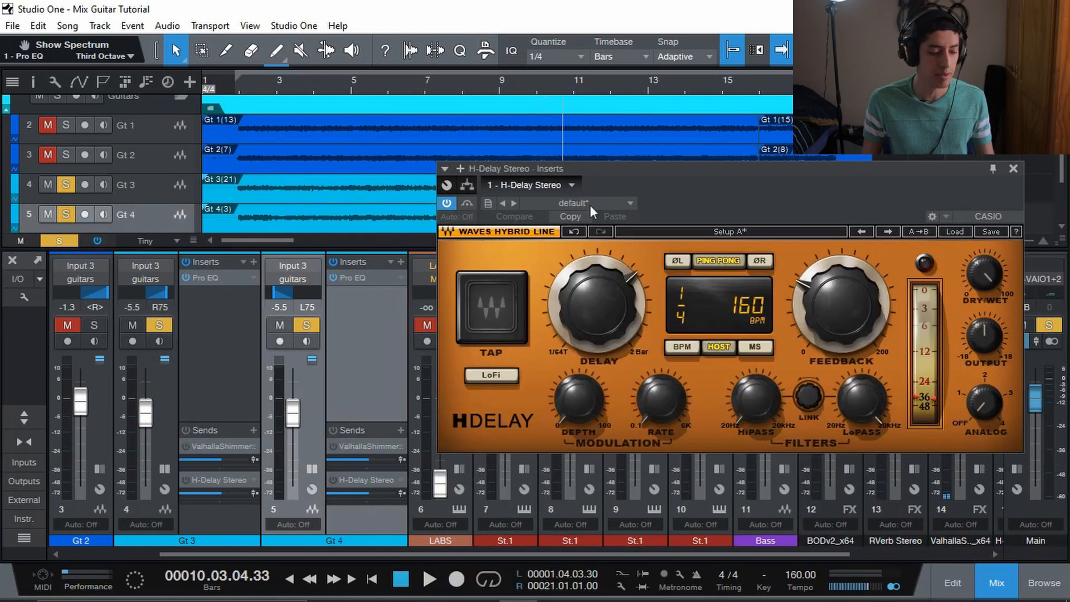
drag(634, 172, 643, 63)
click(226, 82)
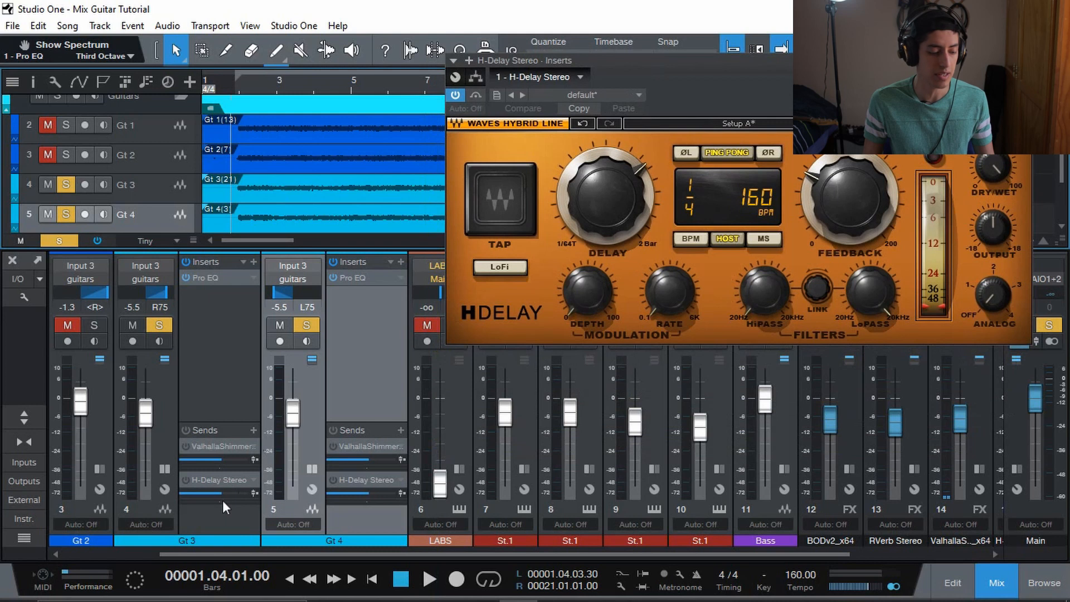
key(space)
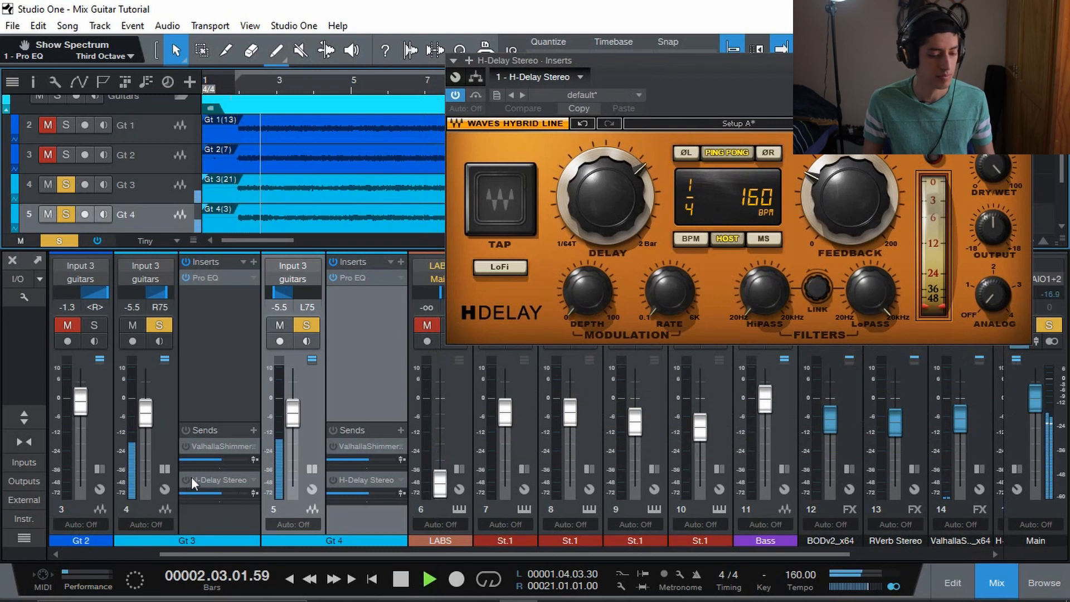
key(space)
Activate the H-Delay Stereo sends of Gt 3 and Gt 4 without ValhallaShimmer, and play the pair with the ping-pong delay
click(186, 479)
click(334, 480)
key(space)
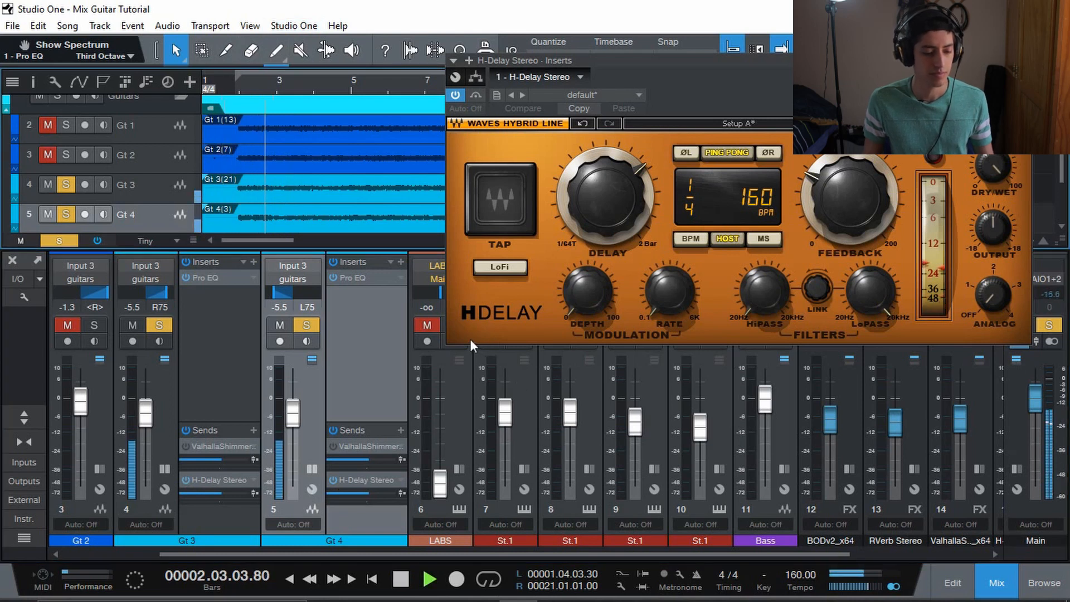
key(space)
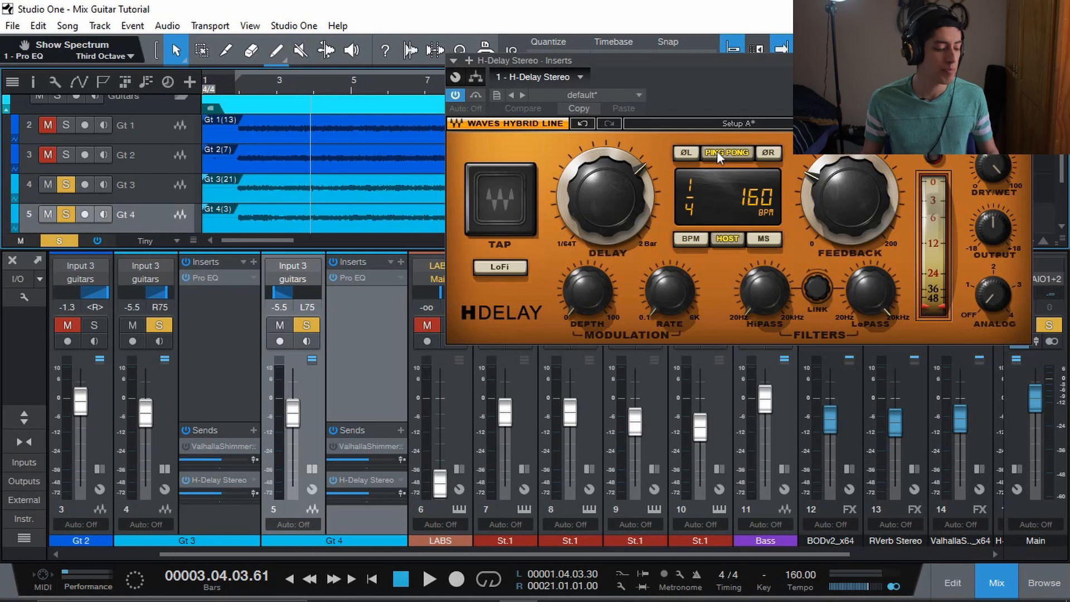
Play Gt 3 and Gt 4 from bar 1 beat 4 with both reverb and delay sends, bypassing and reactivating the send racks
click(228, 83)
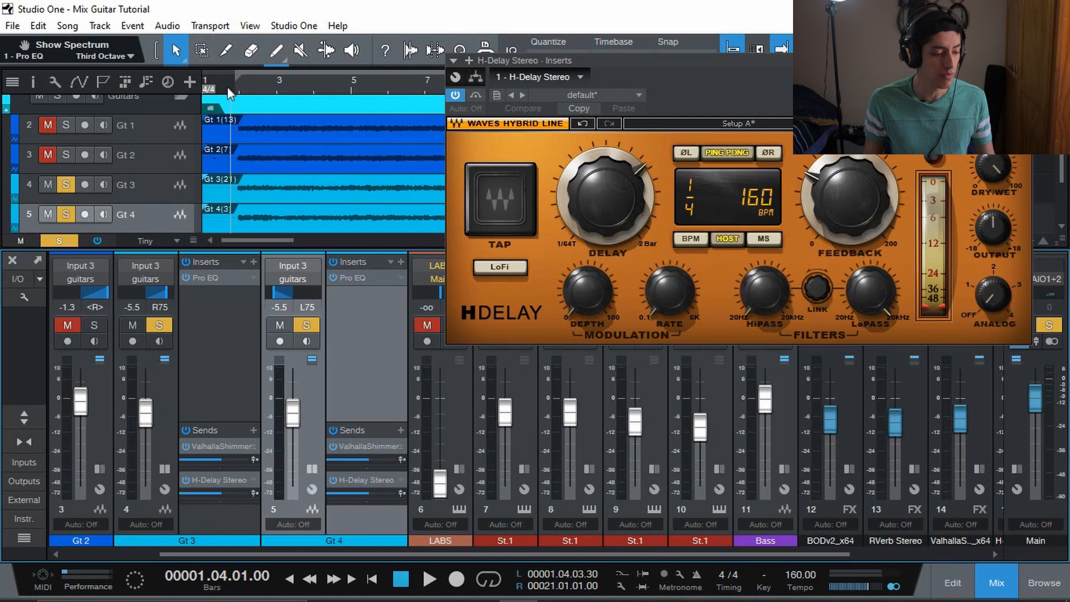
key(space)
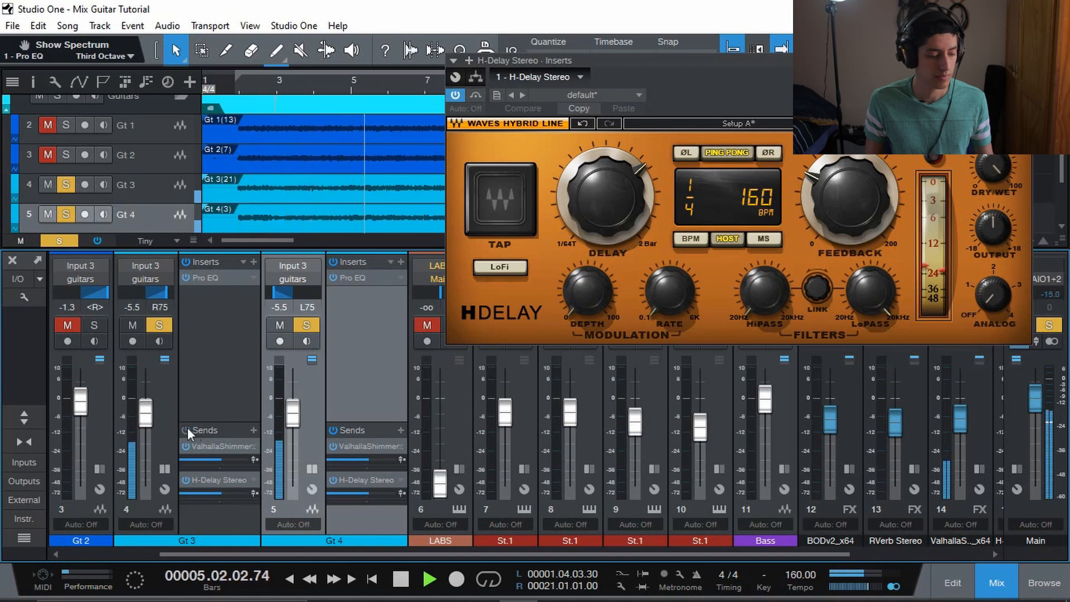
mouse_move(159, 598)
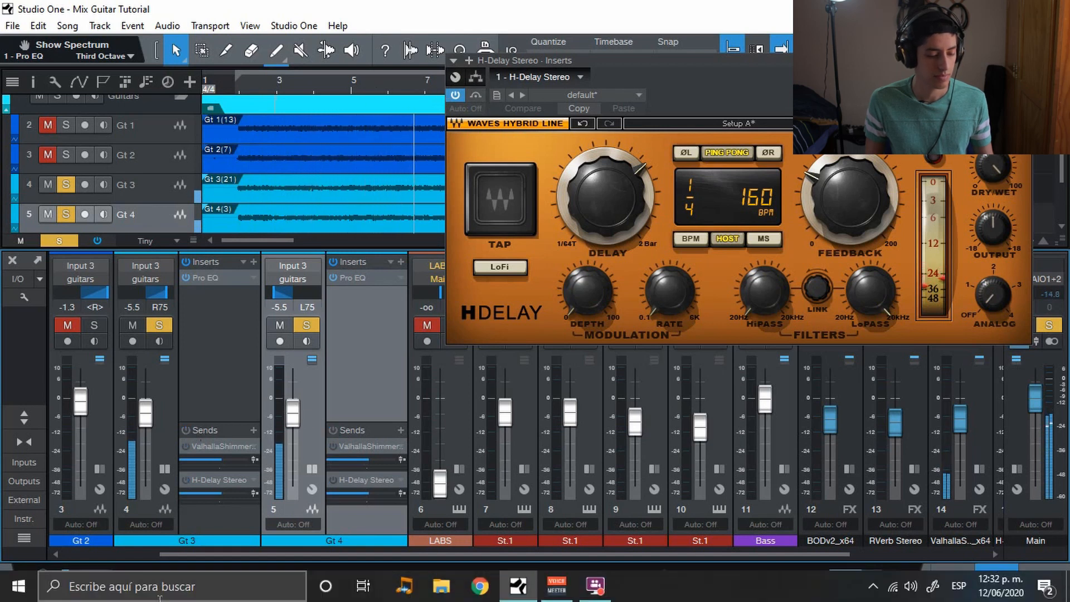
click(186, 429)
click(336, 428)
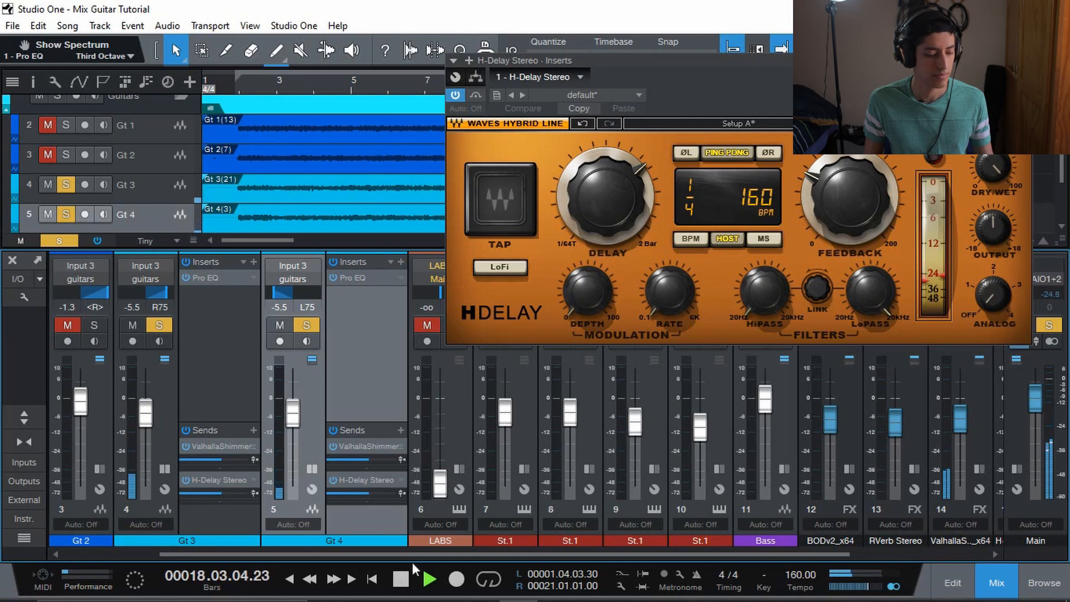
Bring the Gt 1 and Gt 2 channels into view in the mixer and stop playback
drag(403, 554, 346, 545)
click(344, 544)
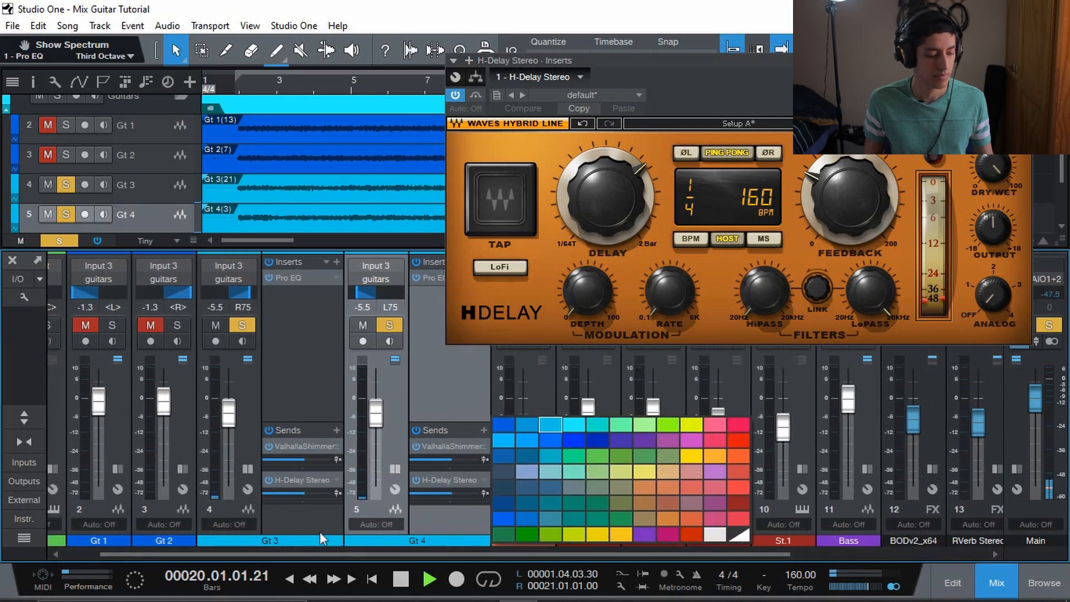
key(space)
Return the playhead to the start of bar 1 and solo Gt 1 and Gt 2 alongside Gt 3 and Gt 4
click(228, 82)
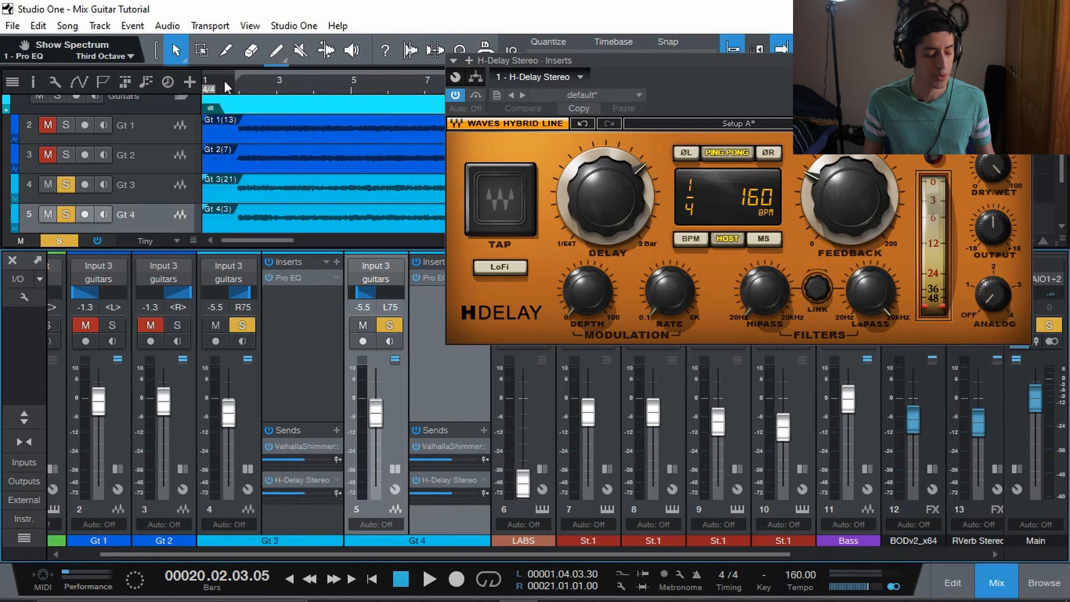
click(224, 82)
key(comma)
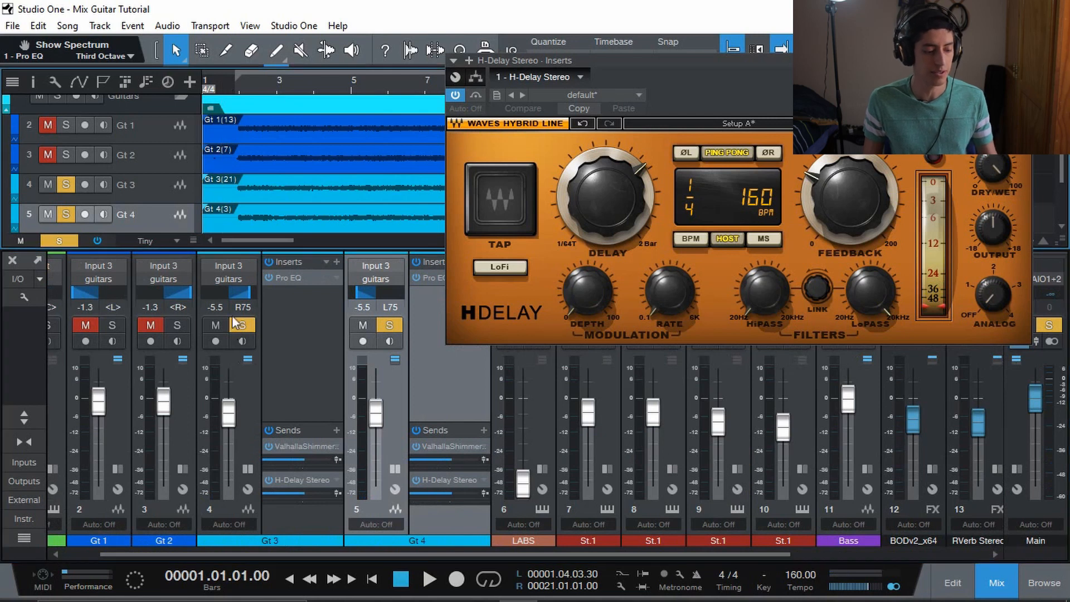
click(177, 325)
click(112, 324)
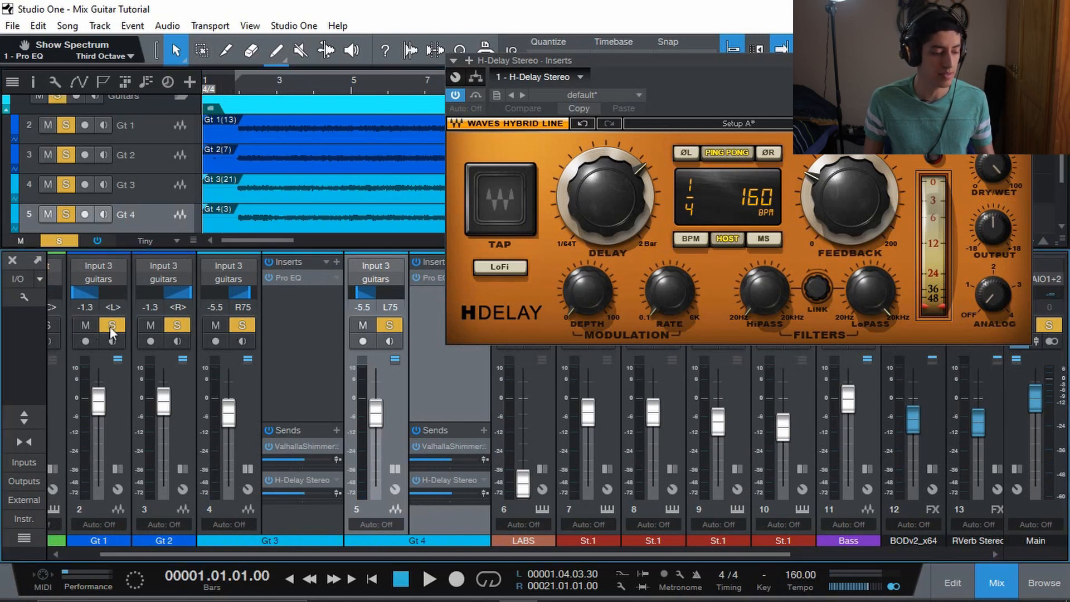
Set the panning of Gt 1, Gt 2, Gt 3 and Gt 4 to center
text(c)
click(179, 308)
text(c)
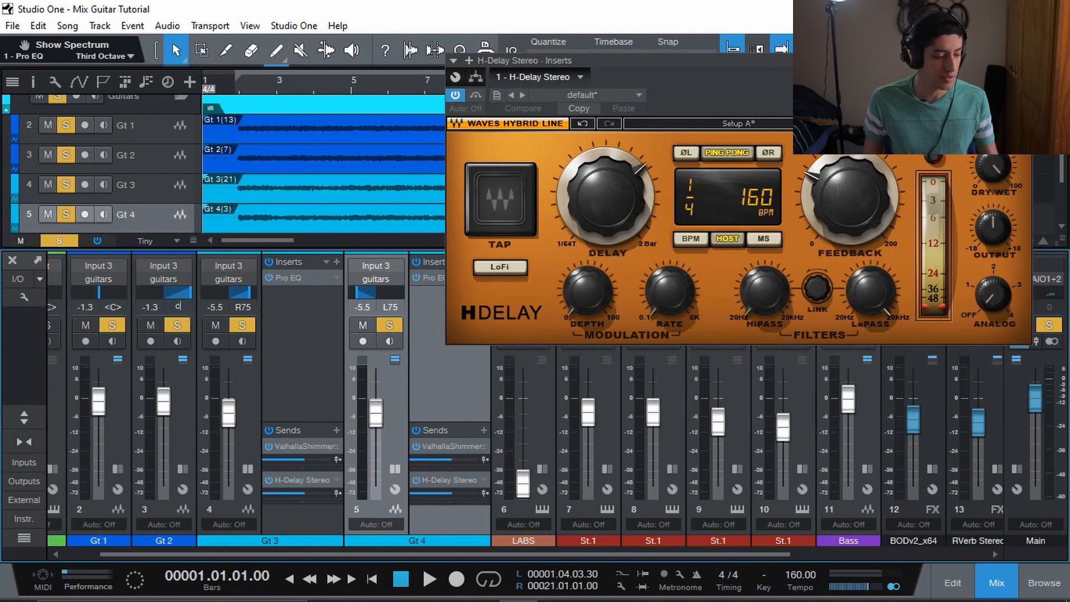
click(247, 308)
text(c)
click(393, 305)
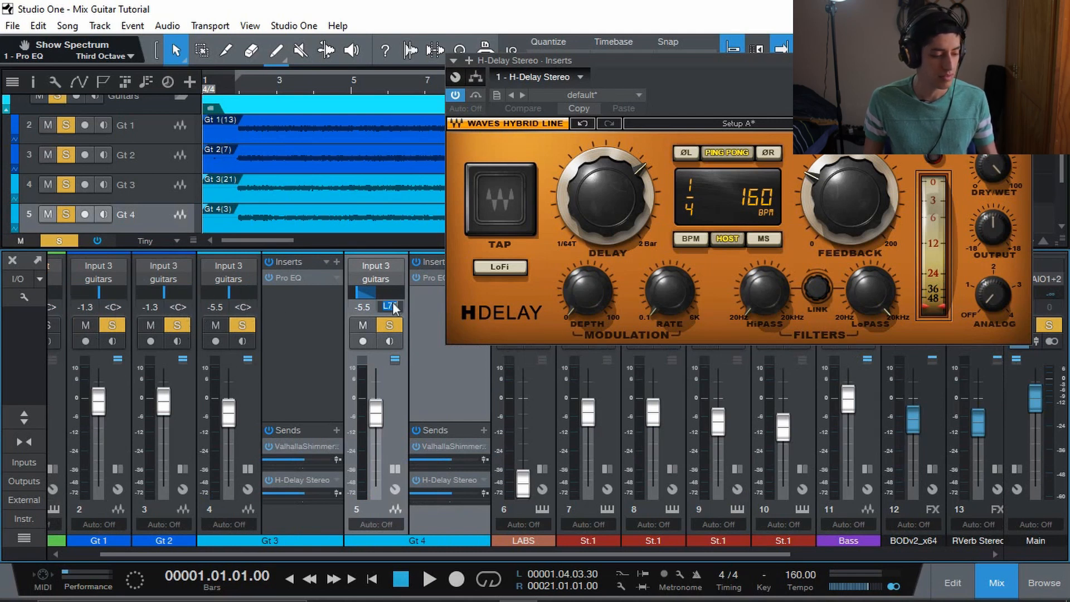
key(Return)
Play all four guitars from bar 1 beat 3 and pan Gt 1 and Gt 3 hard left, Gt 2 and Gt 4 hard right
click(221, 81)
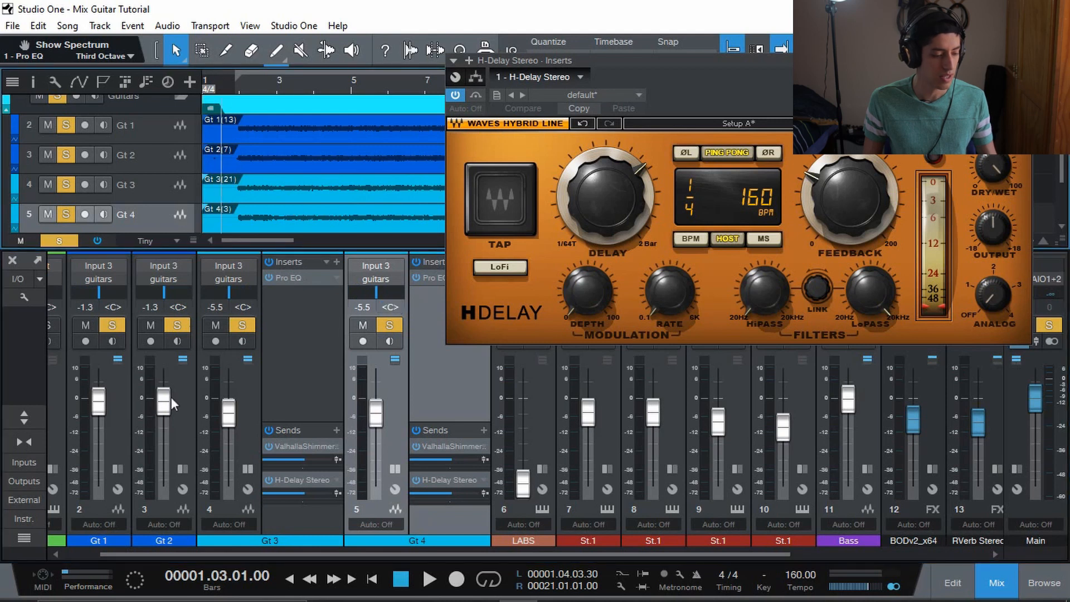
key(space)
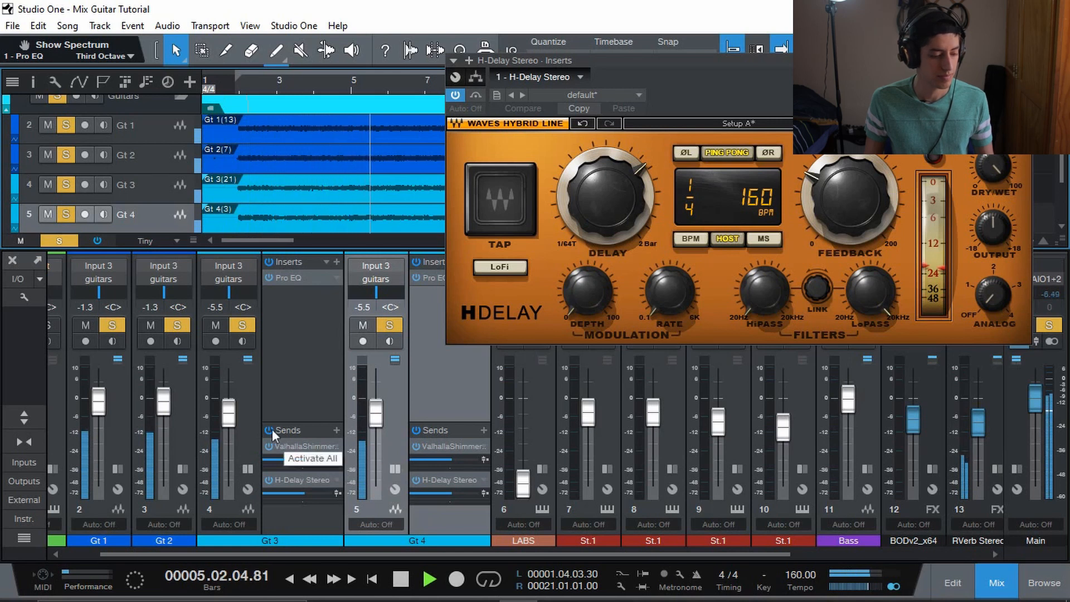
drag(99, 292, 16, 291)
drag(164, 292, 120, 284)
drag(368, 292, 390, 292)
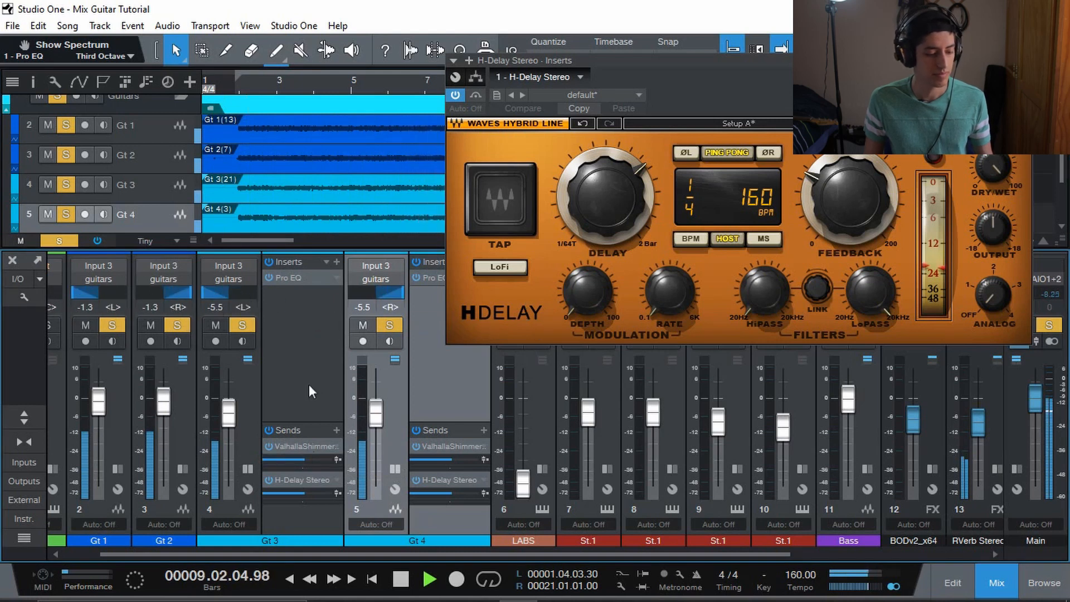
Stop playback and clear away the expanded Gt 3 and Gt 4 channel strips, the H-Delay window and the mixer
key(space)
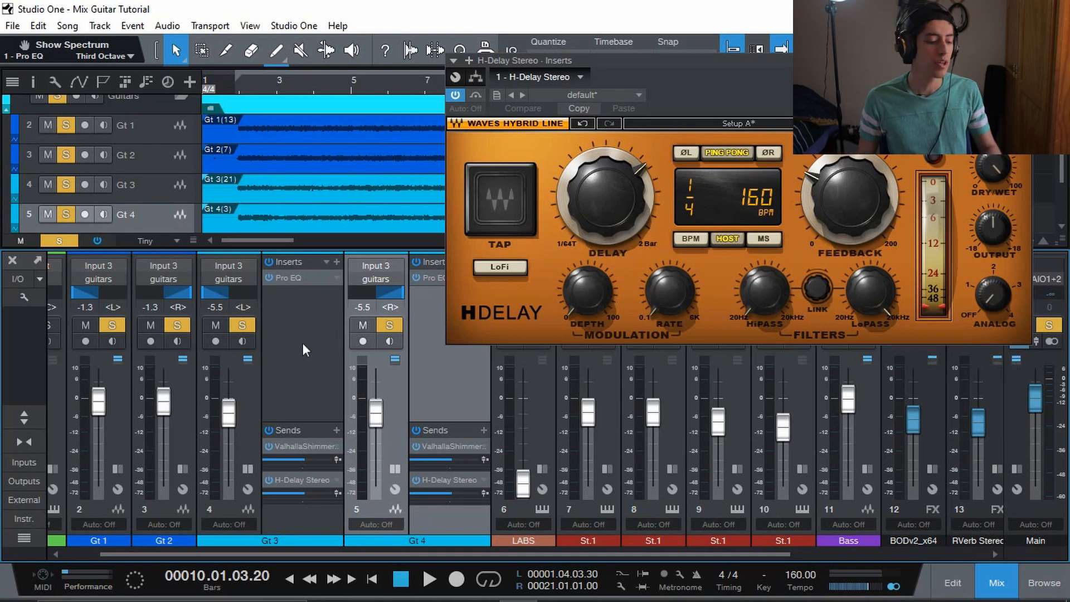
click(247, 469)
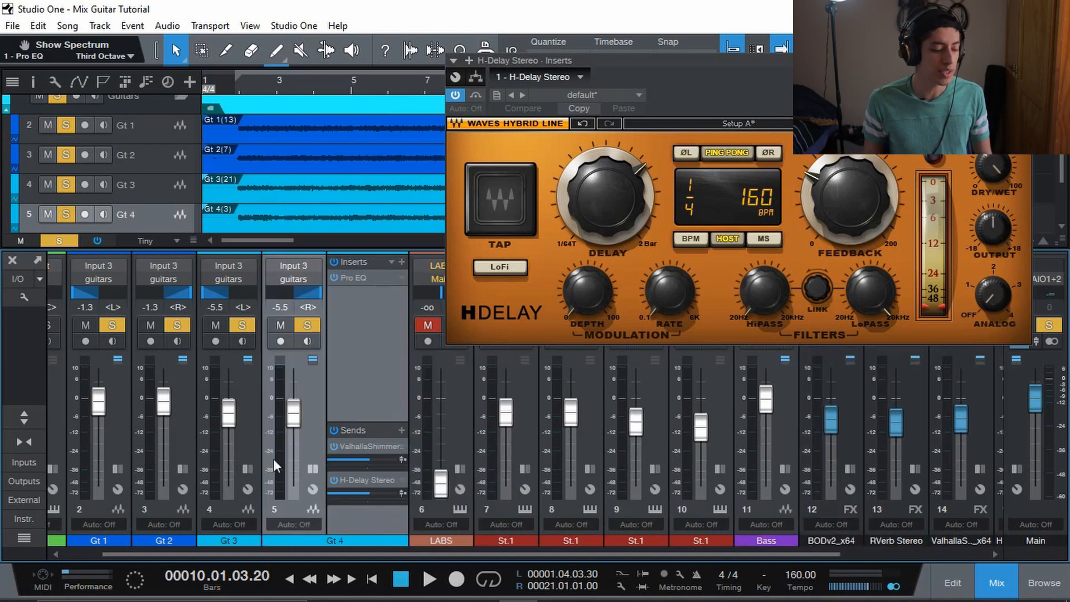
click(315, 470)
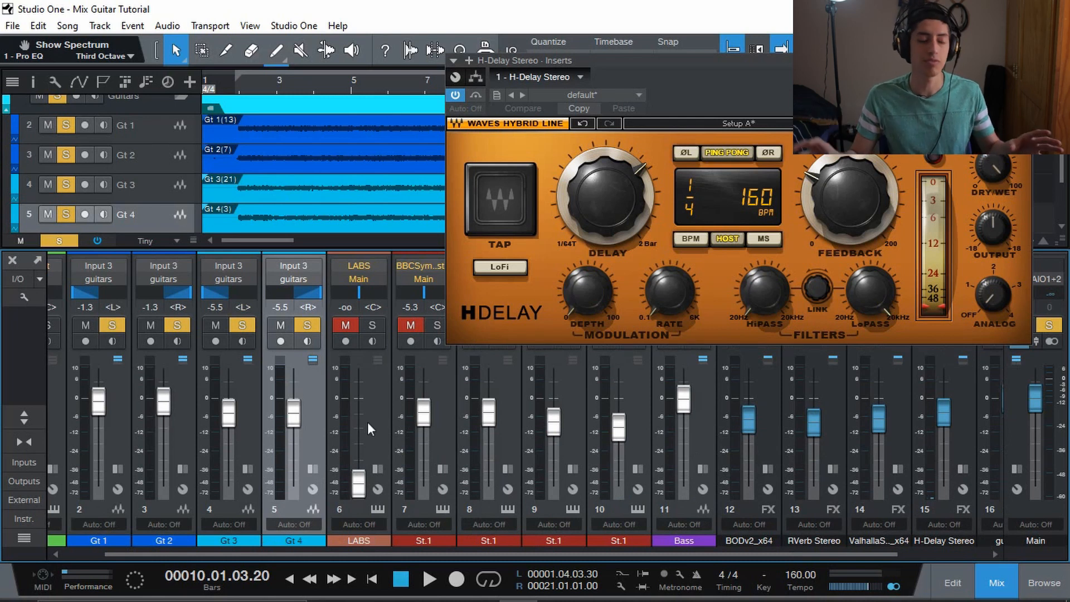
click(1025, 60)
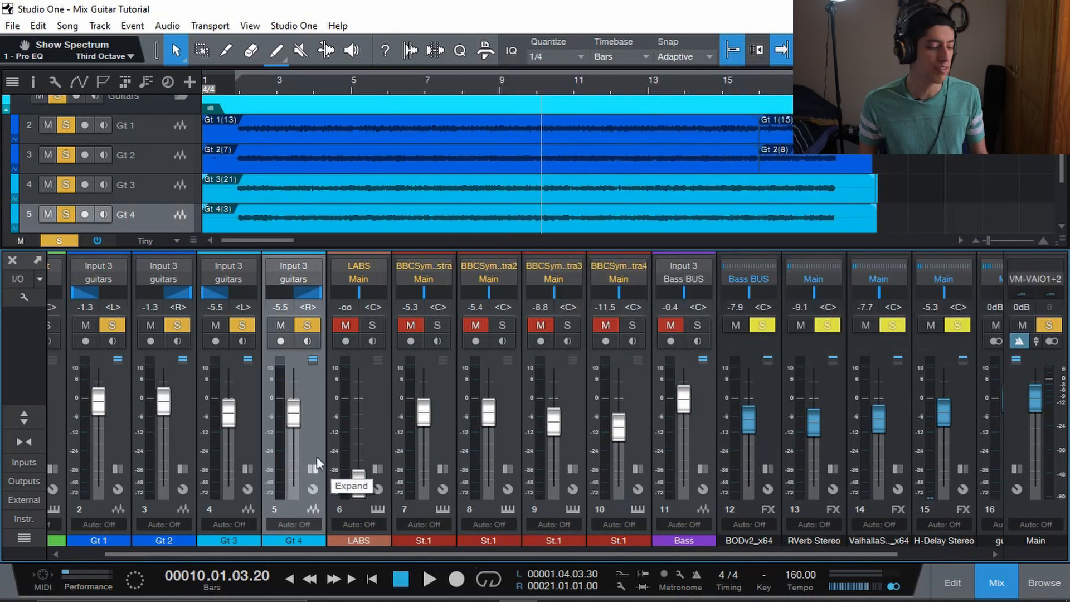
click(12, 260)
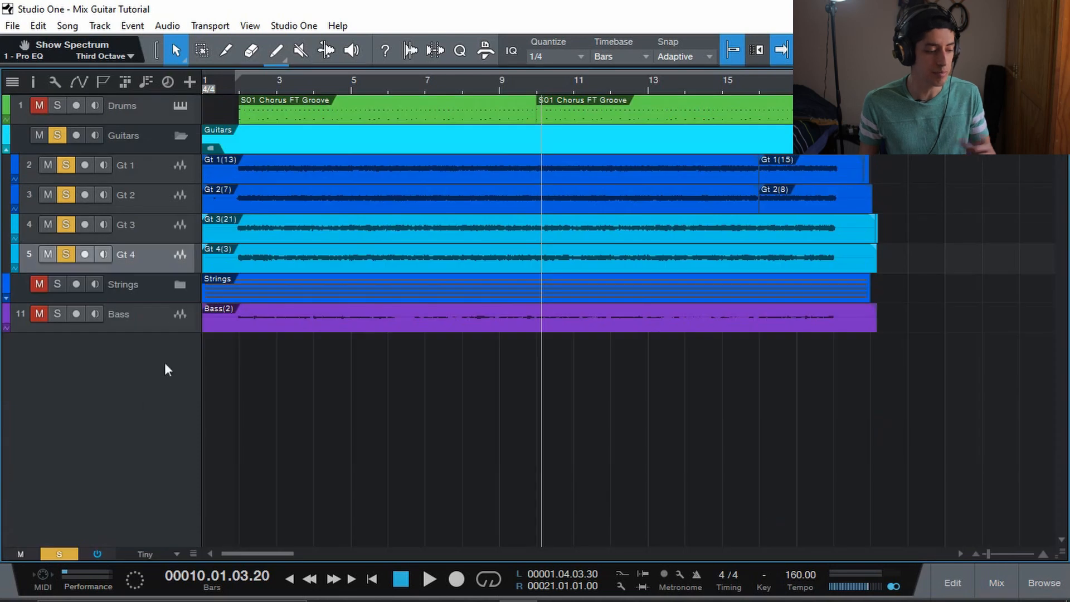
Clear all solos, collapse the Guitars folder and briefly play the full mix from the start of bar 1
click(58, 552)
key(Home)
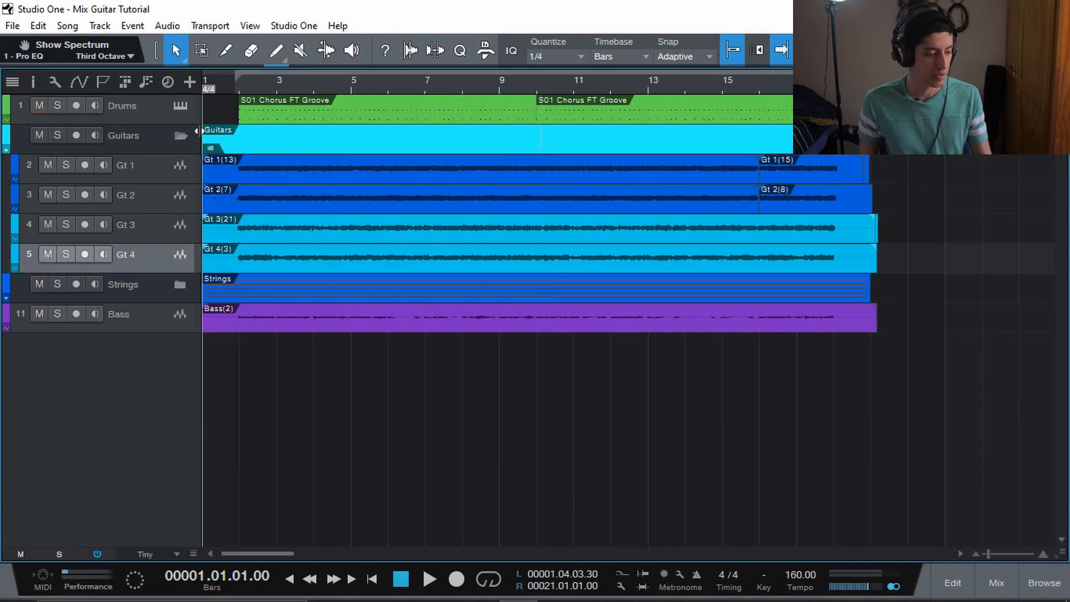
click(180, 142)
click(179, 139)
key(space)
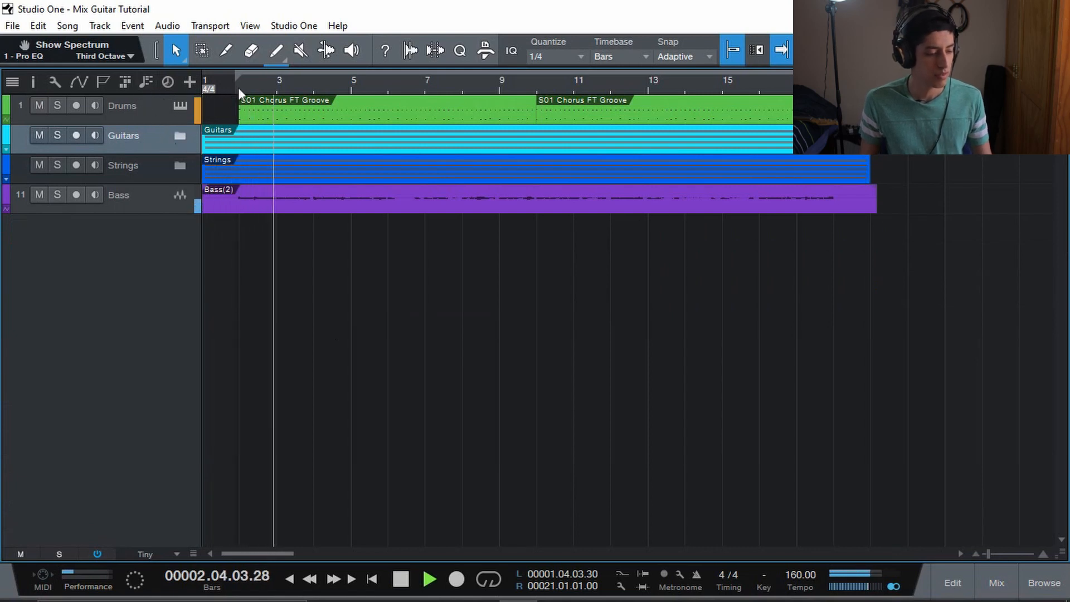
key(space)
Solo the Drums track, play it from bar 1 beat 4, and return the playhead to the start
key(comma)
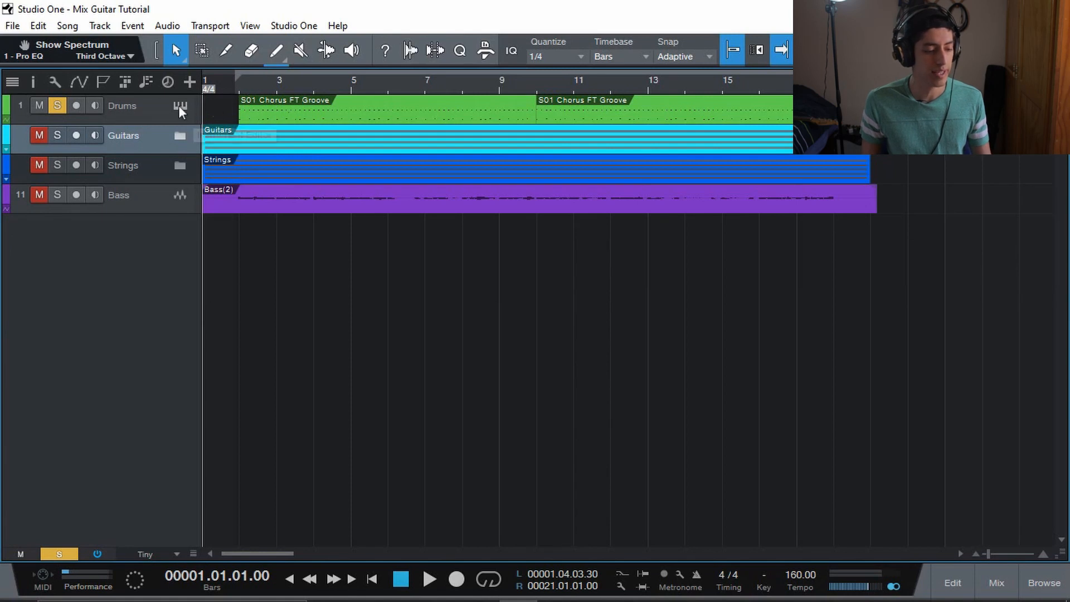
click(234, 83)
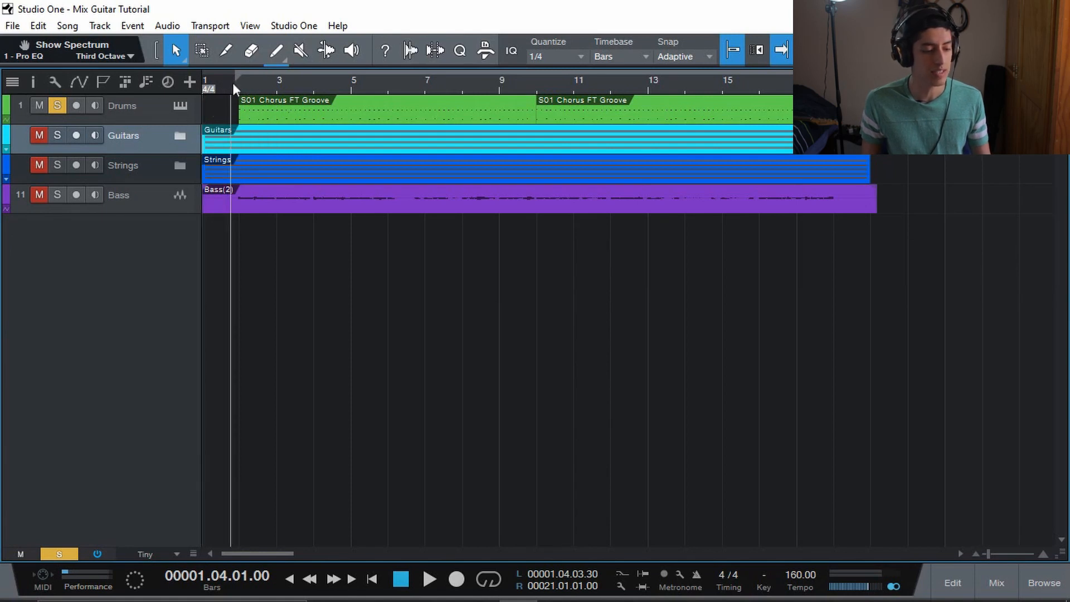
key(space)
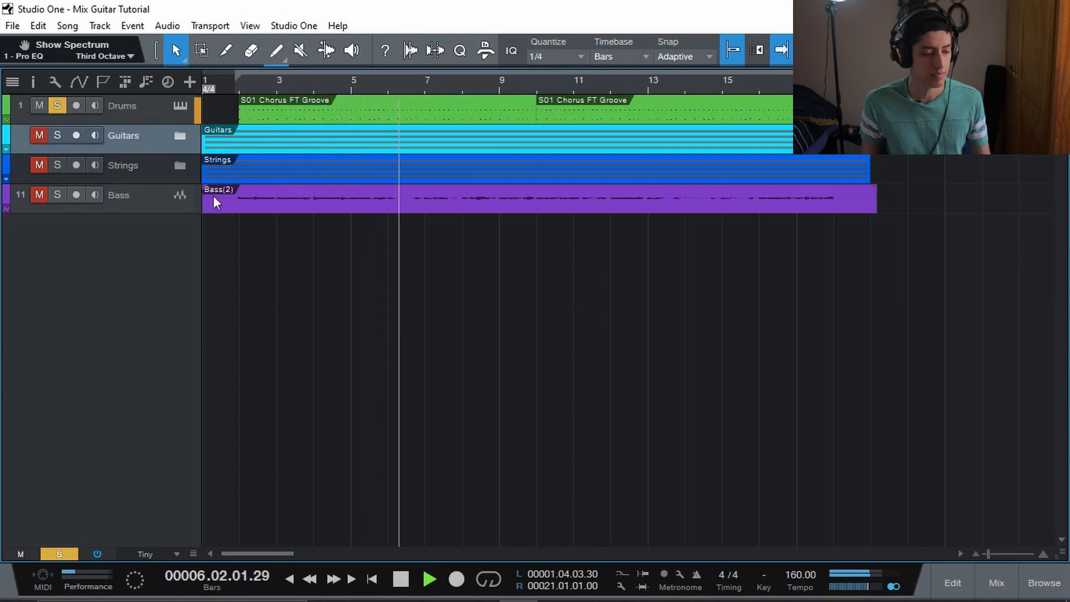
key(space)
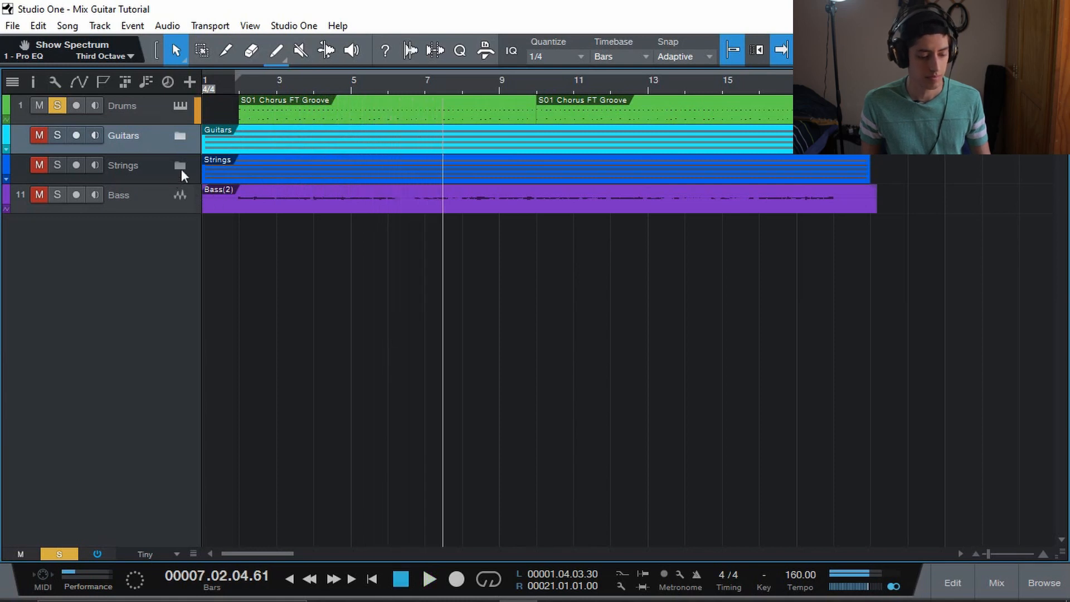
key(comma)
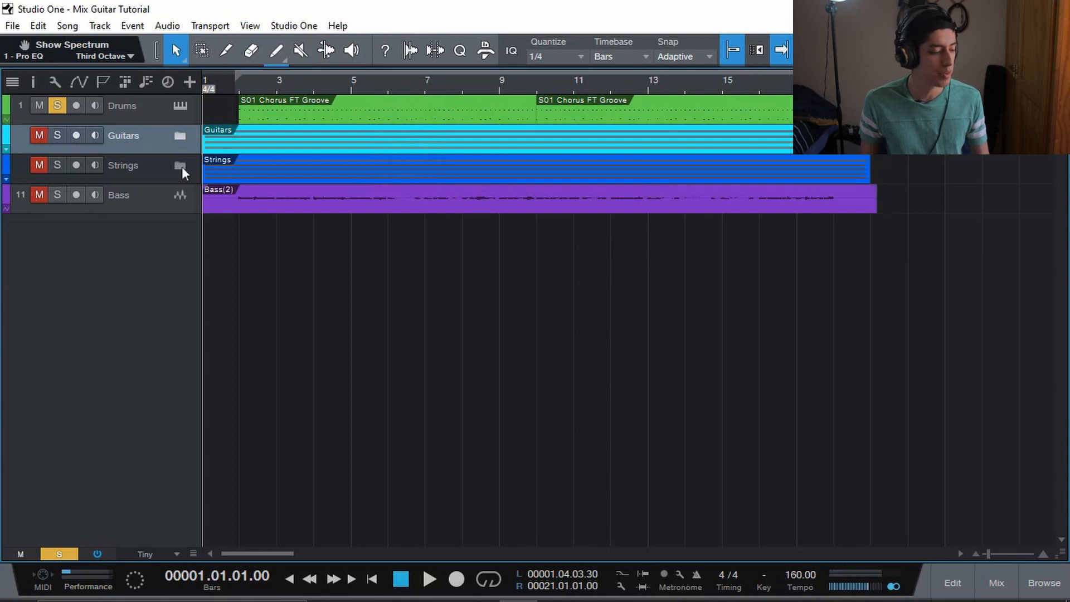
Expand the Strings folder and look at the BBC Symphony Orchestra instrument on track 7
click(180, 166)
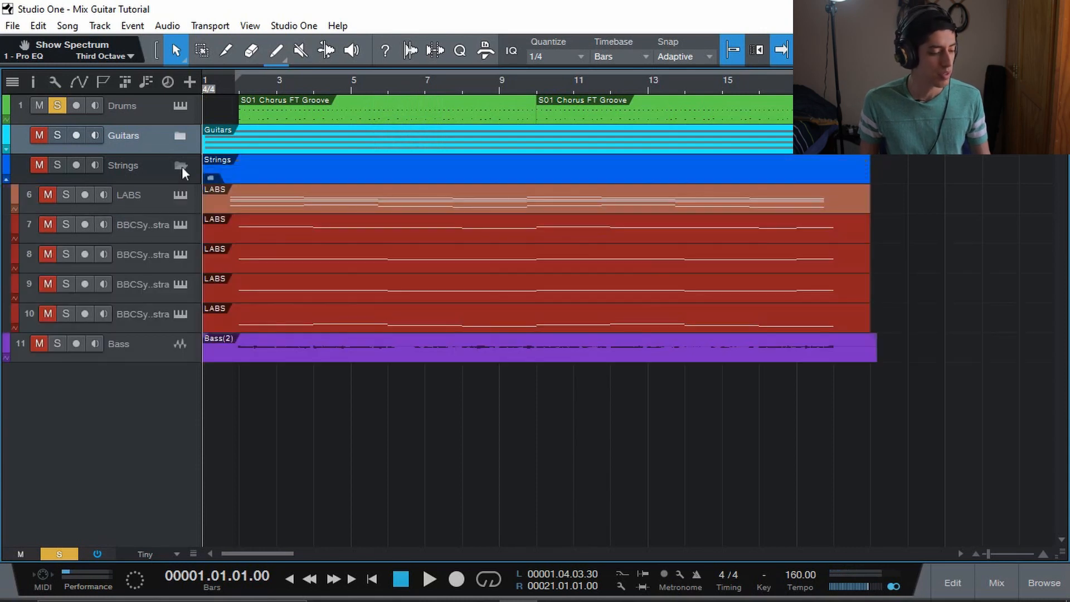
click(179, 224)
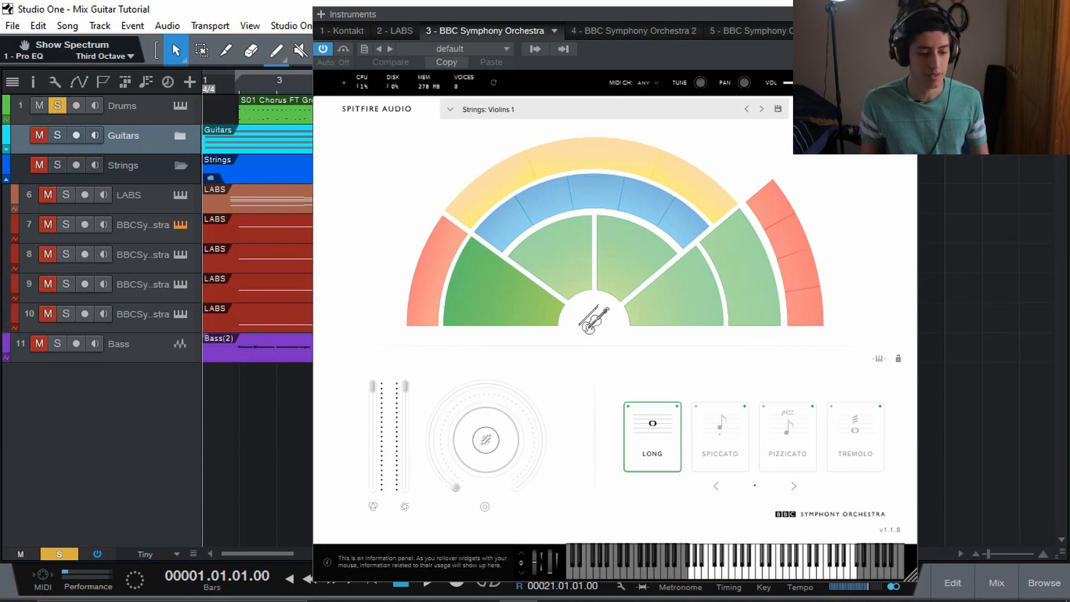
key(Escape)
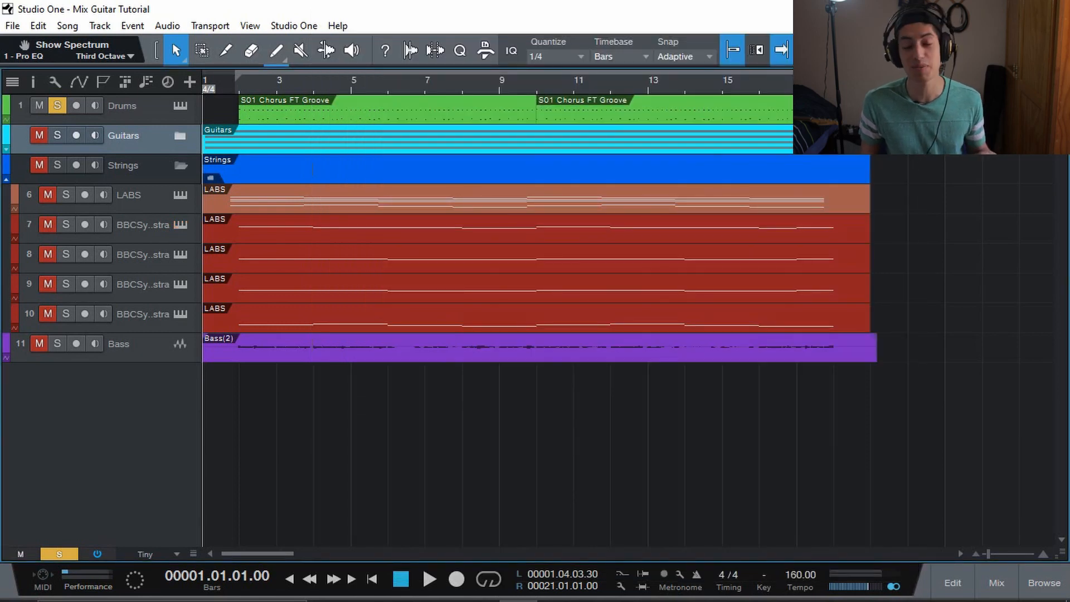
Solo the Strings folder and play it from bar 1, taking the LABS track out of the solo during playback
click(132, 204)
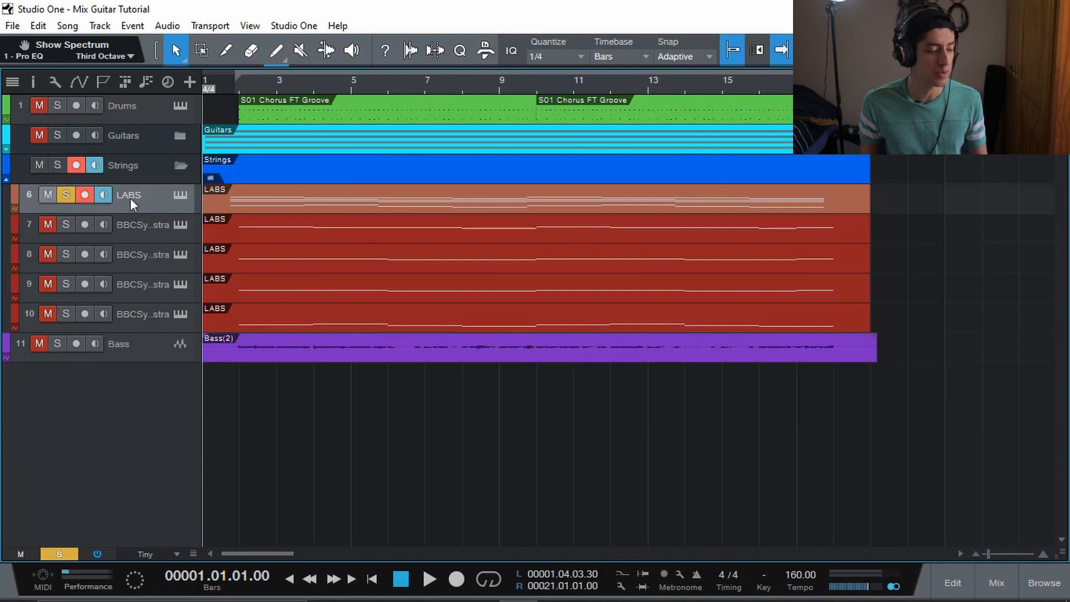
click(63, 168)
key(space)
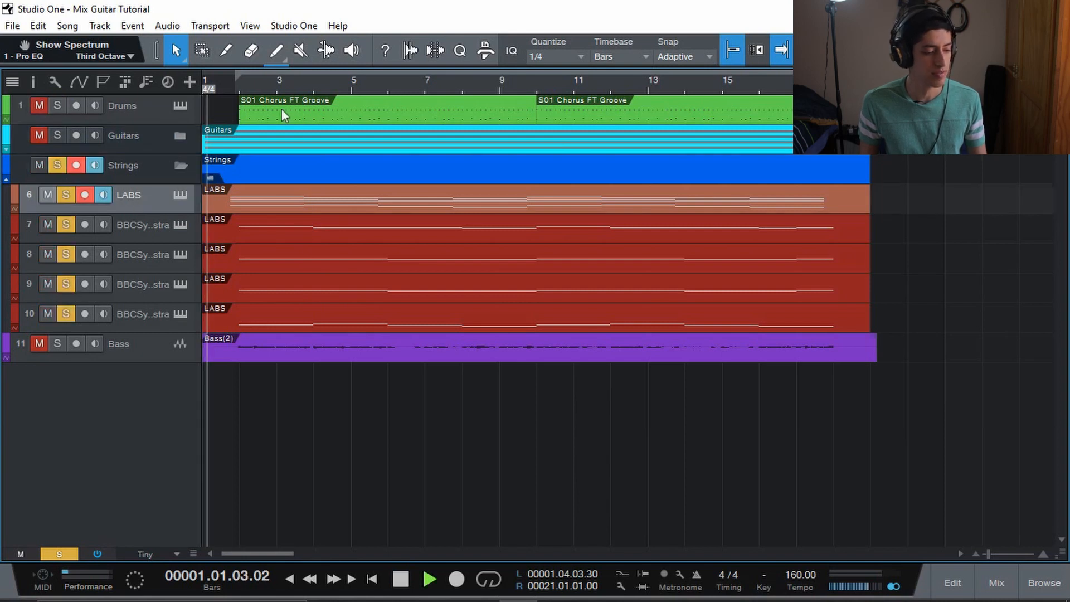
click(67, 196)
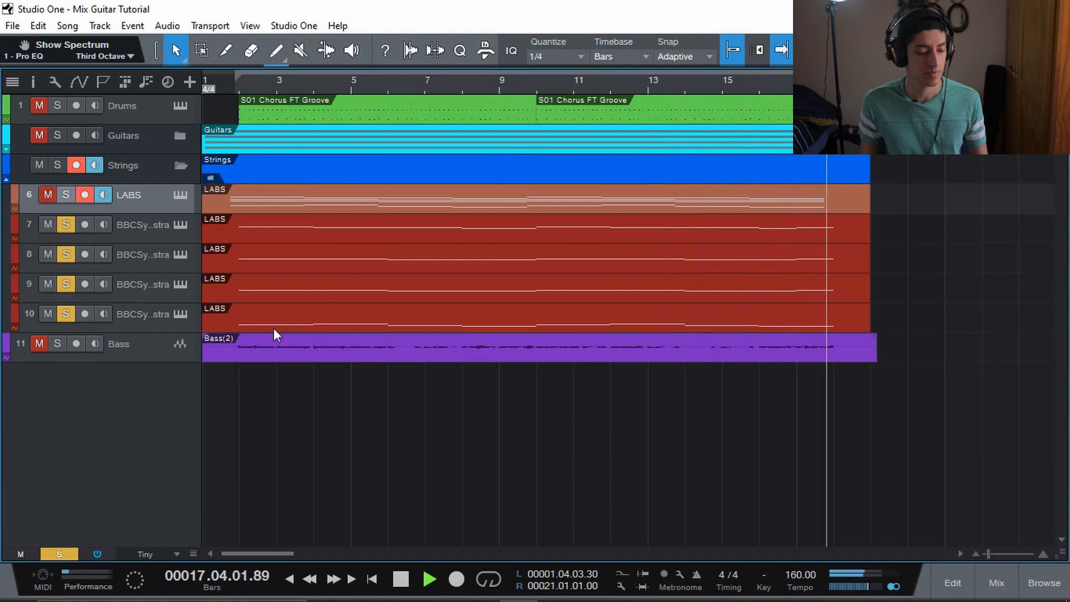
key(space)
Solo the Bass track with the playhead at bar 1 and look at the BODv2_x64 overdrive on its send
click(154, 347)
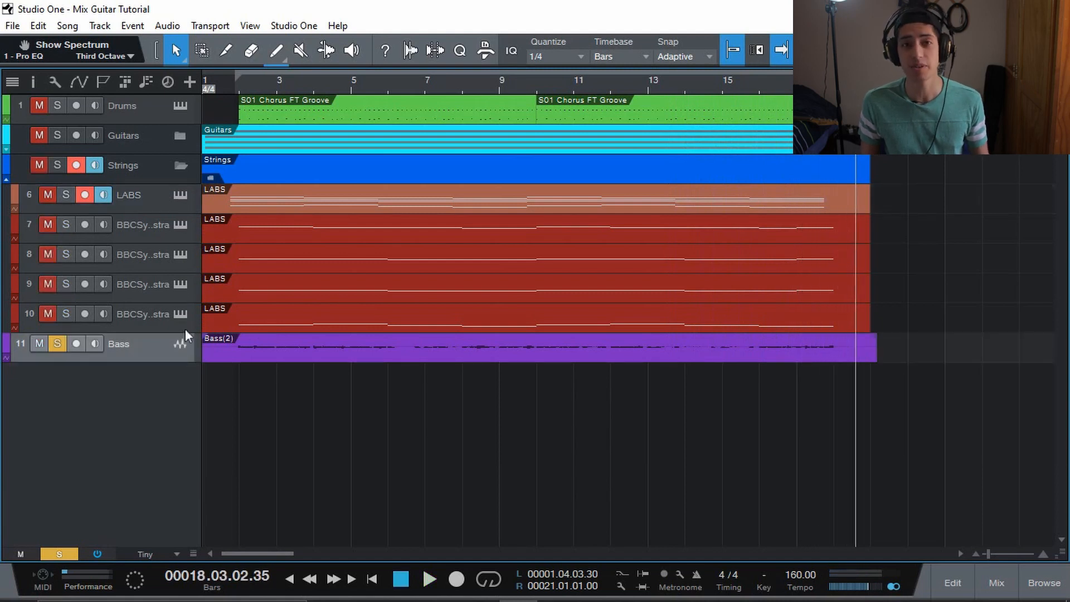
key(Home)
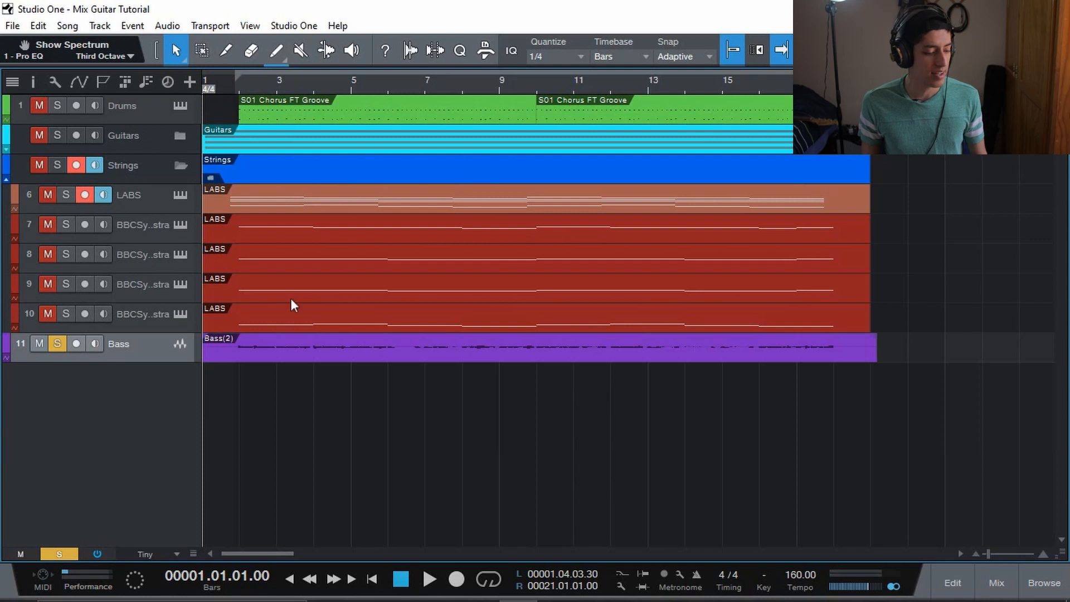
key(F3)
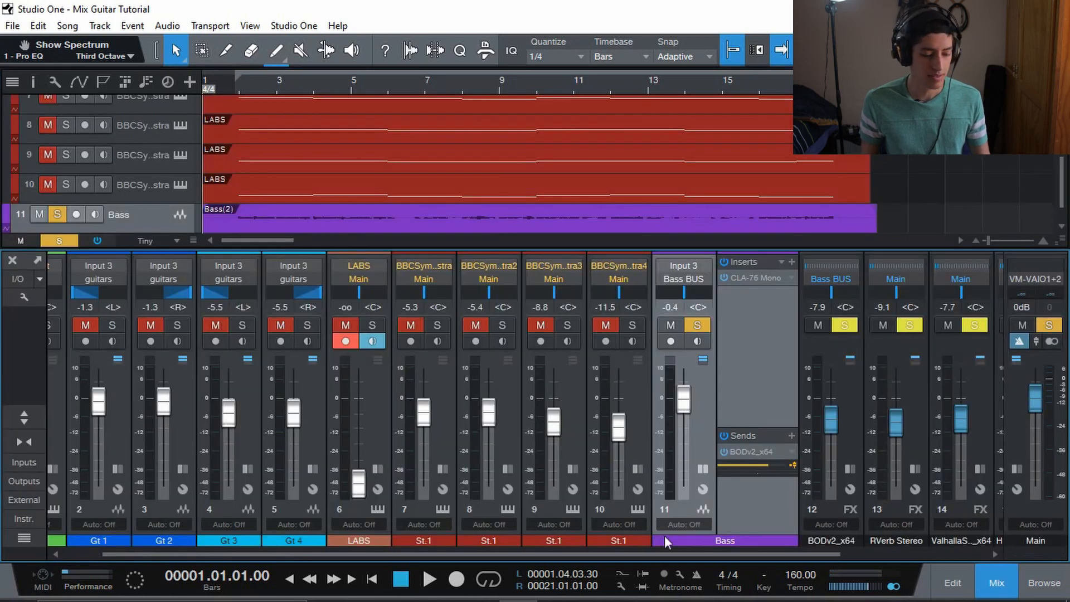
scroll(643, 552, right, 3)
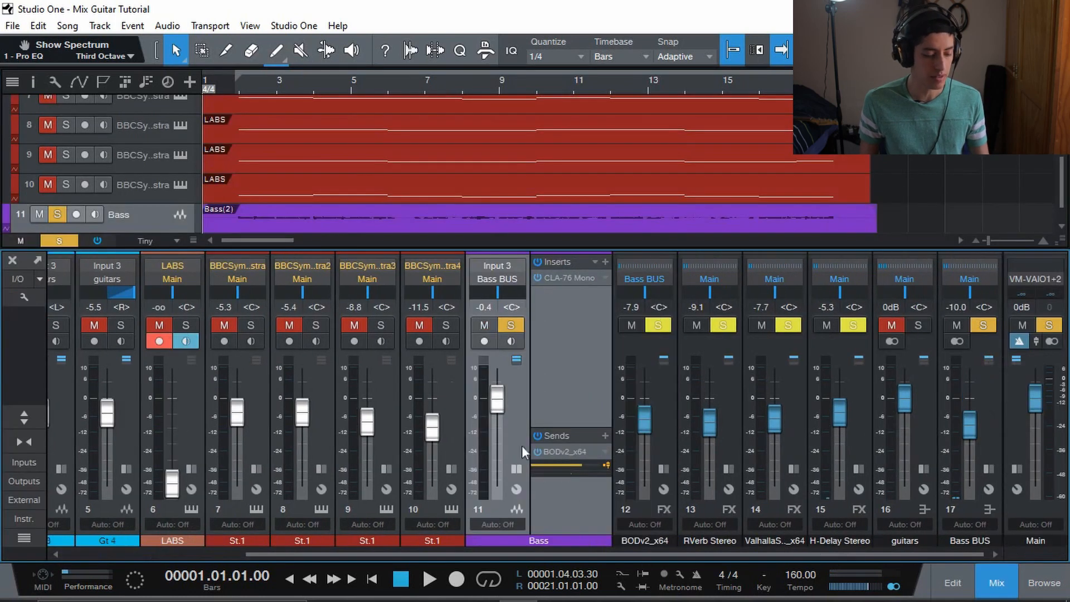
click(574, 450)
drag(573, 163, 445, 112)
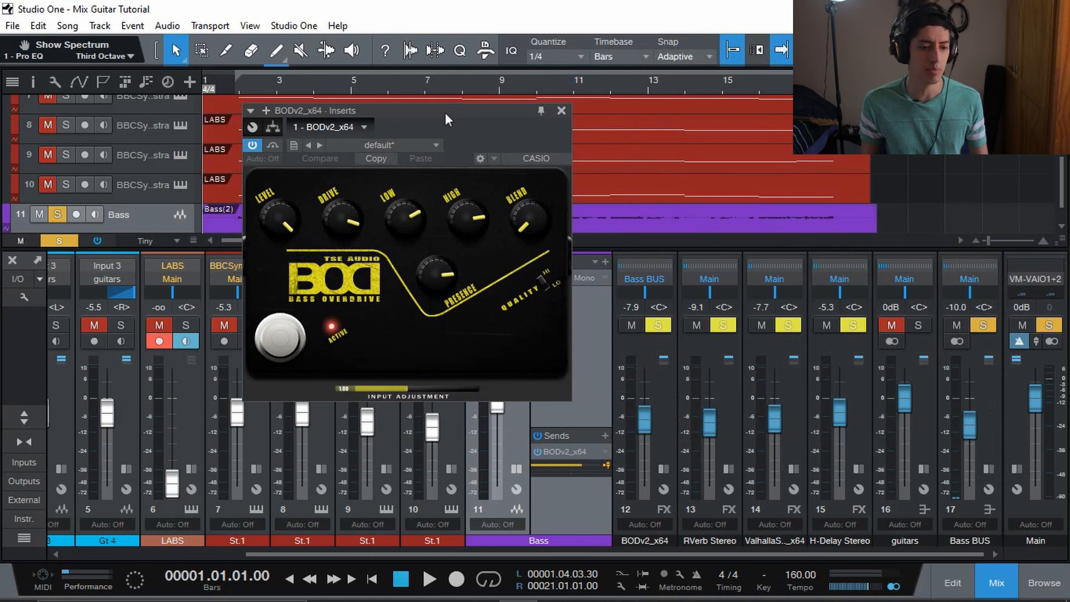
click(562, 111)
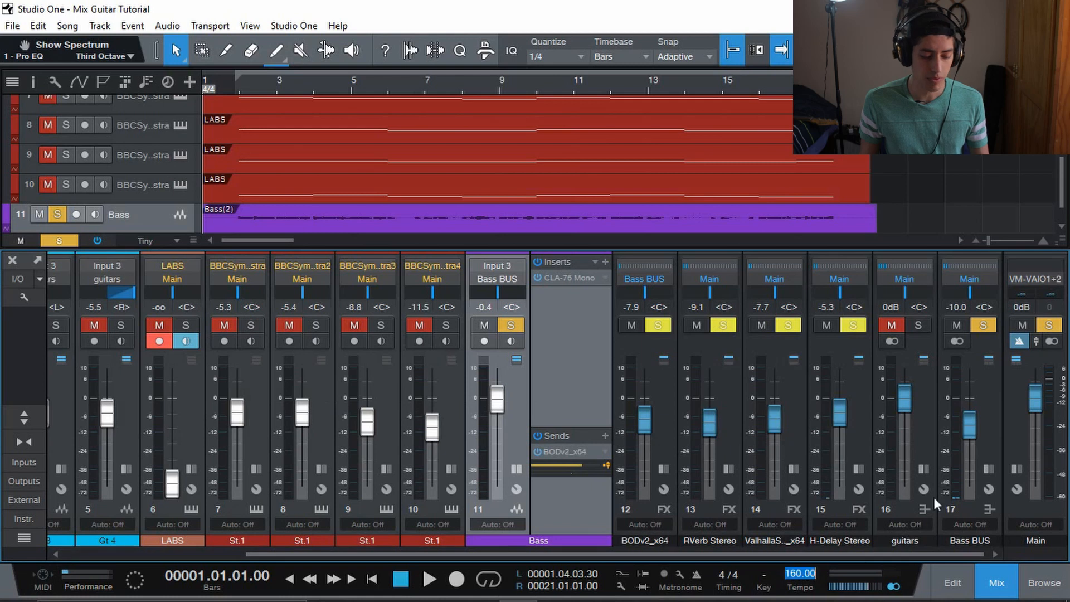
Examine the Bass BUS inserts LinMB, RCompressor, RedlightDist, RBass and Pro EQ, closing the effects window and mixer when done
click(988, 469)
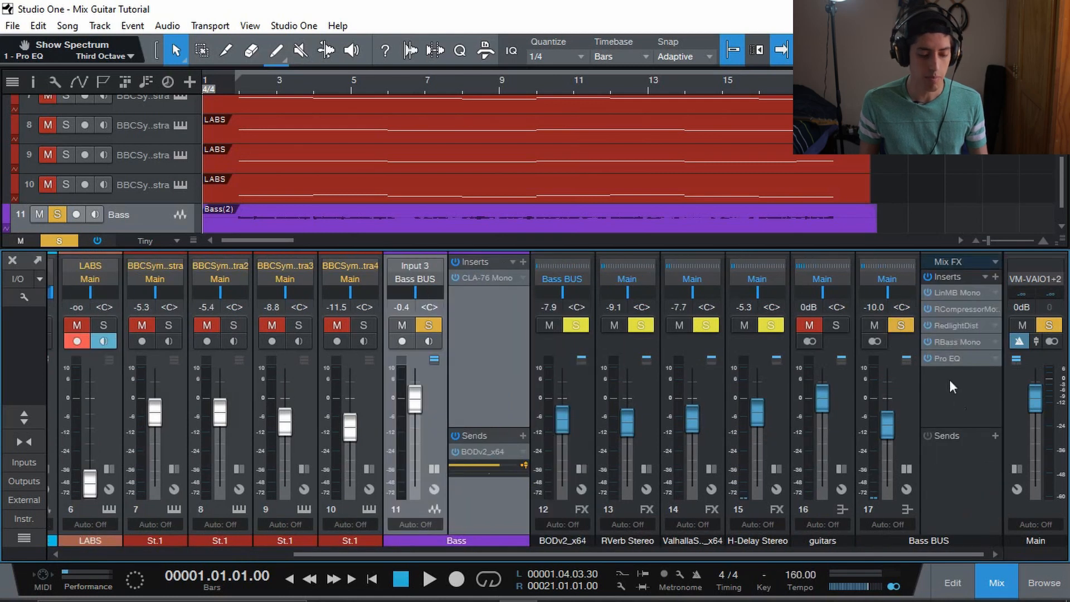
double_click(958, 289)
double_click(959, 312)
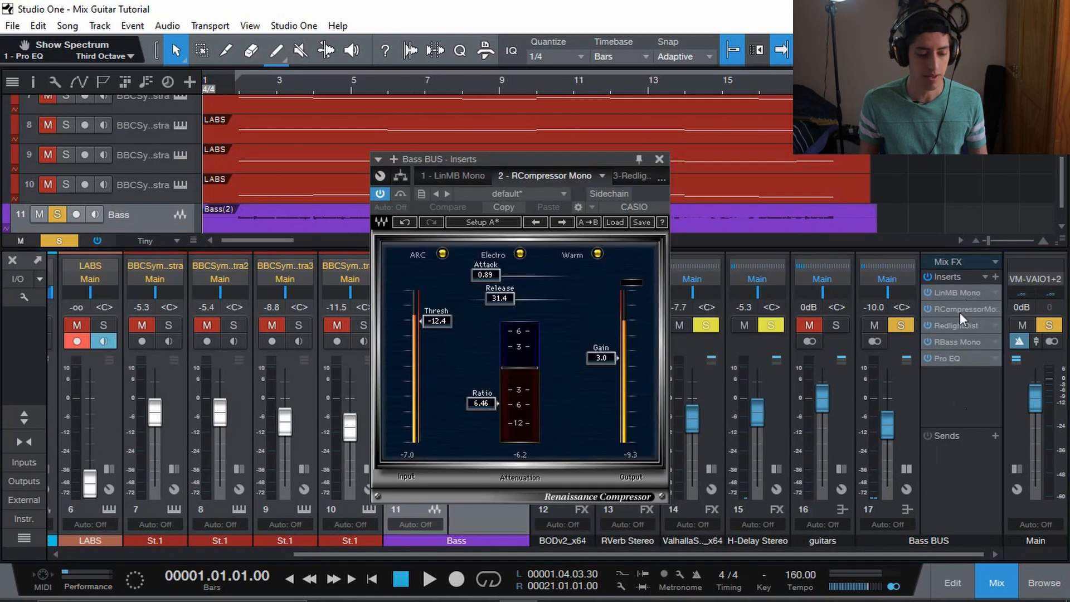
double_click(960, 324)
double_click(960, 341)
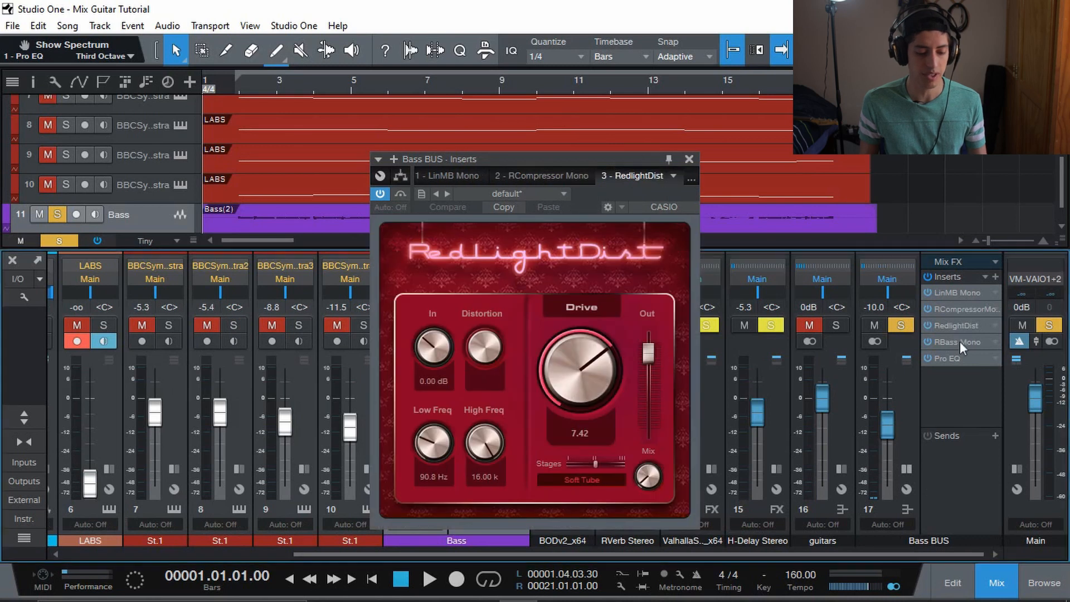
double_click(957, 360)
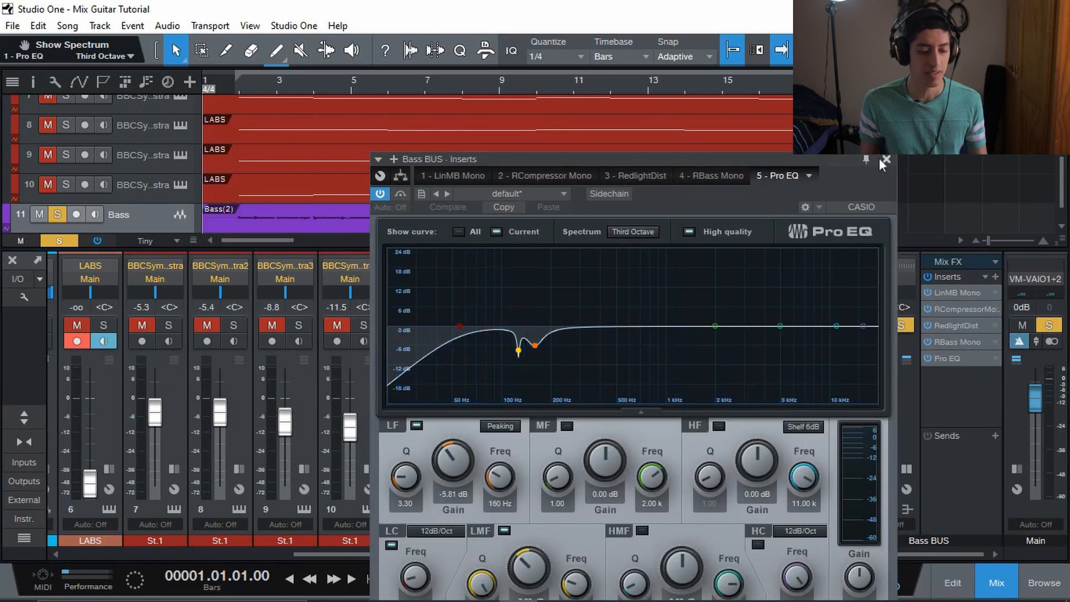
click(1000, 159)
click(20, 257)
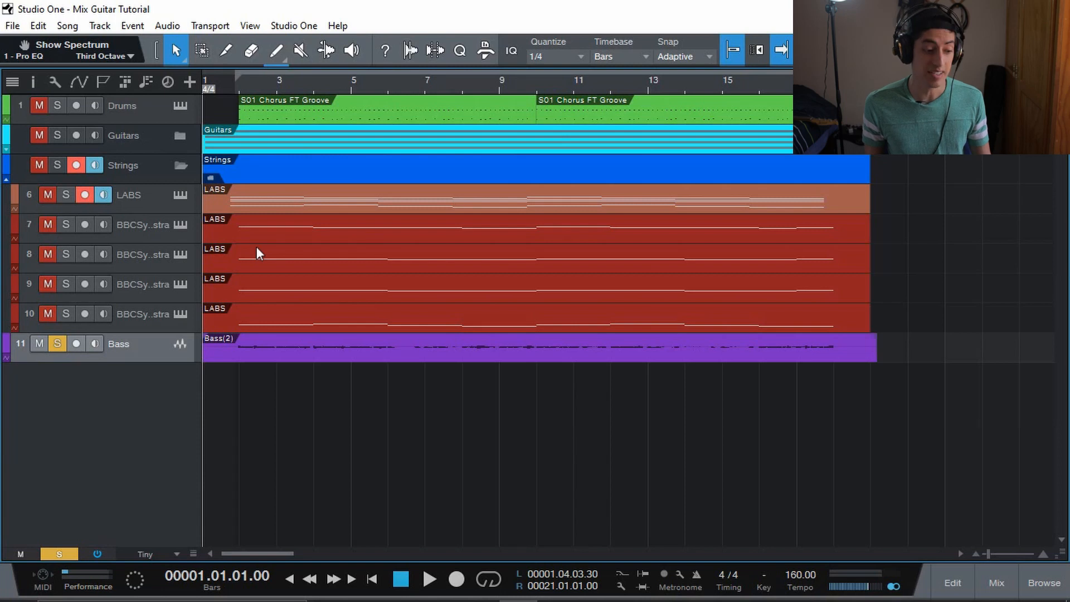
Play the bass solo from bar 1, unsolo it to hear the full mix, and compare the Bass track muted and unmuted
key(space)
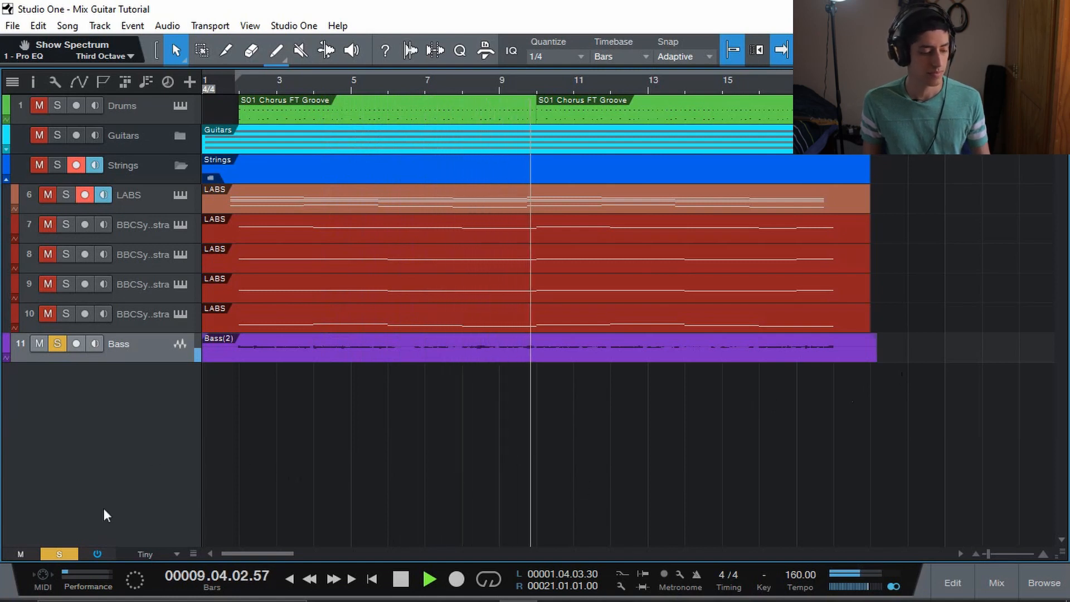
click(63, 342)
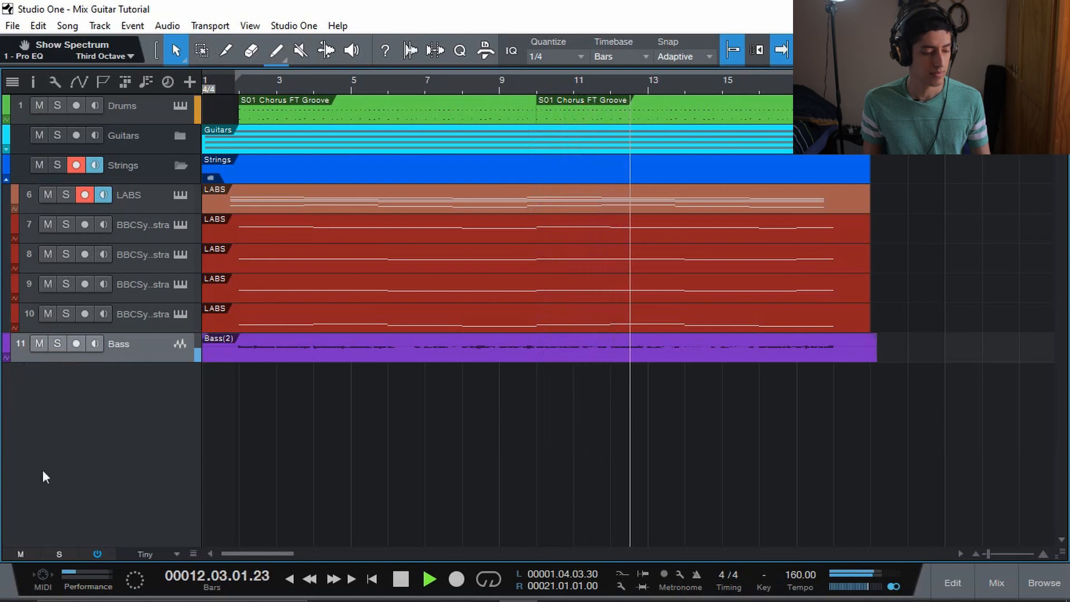
click(38, 348)
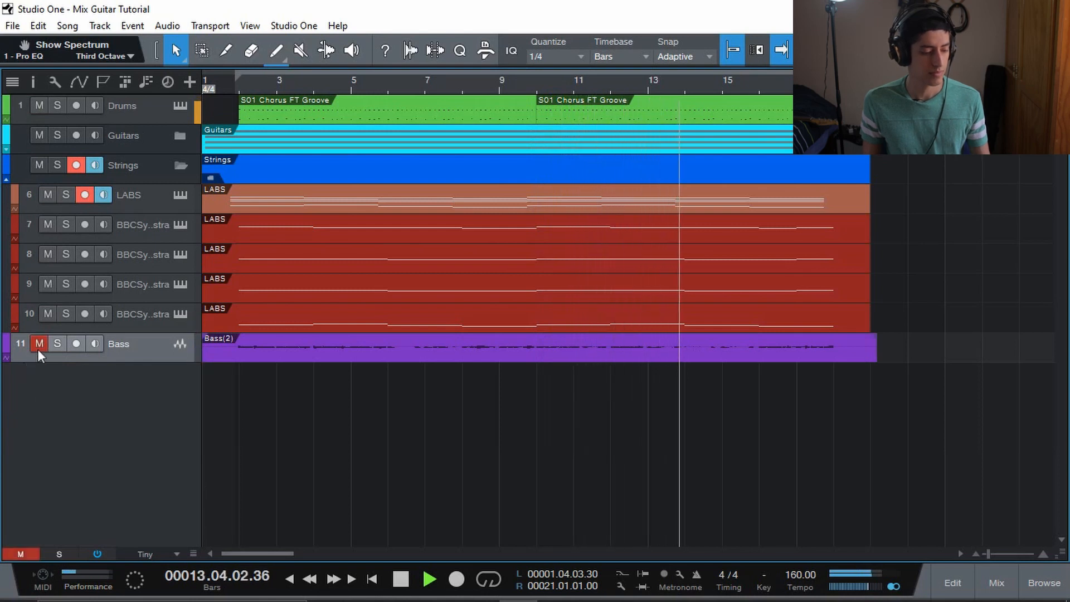
click(38, 348)
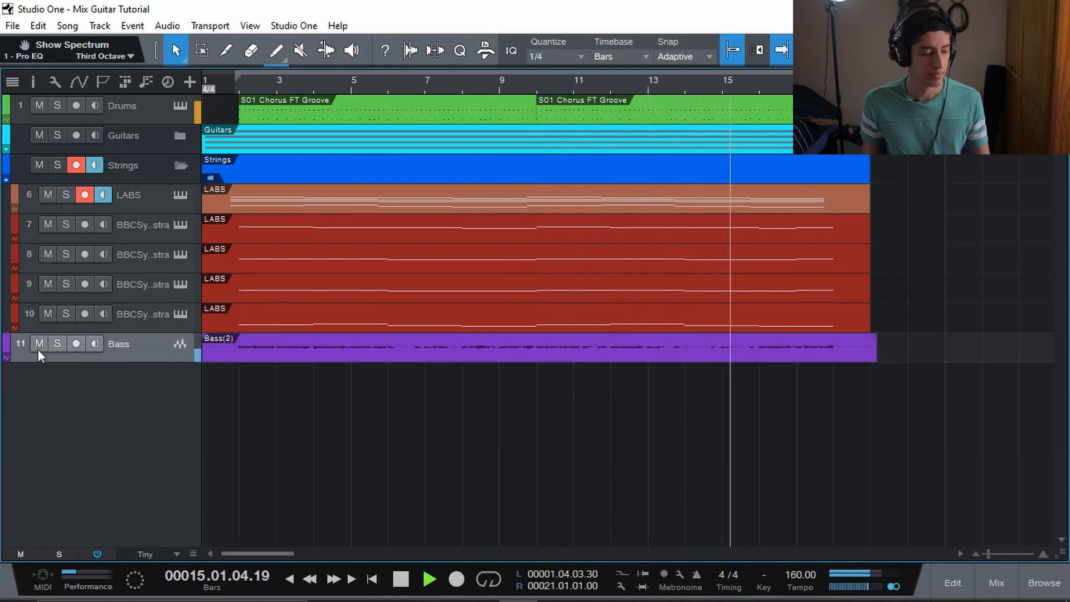
click(37, 349)
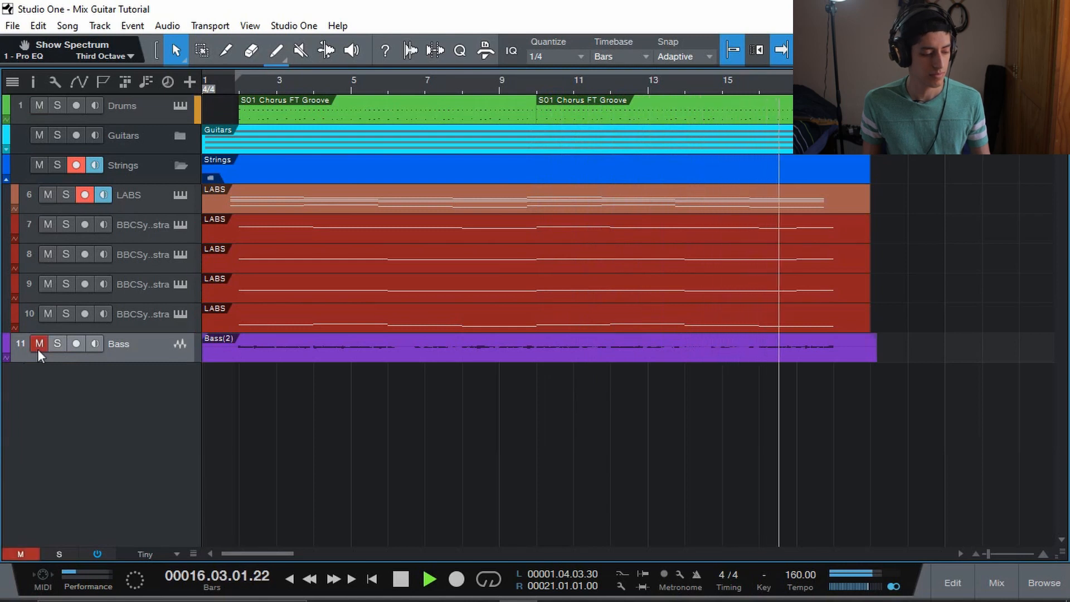
click(38, 349)
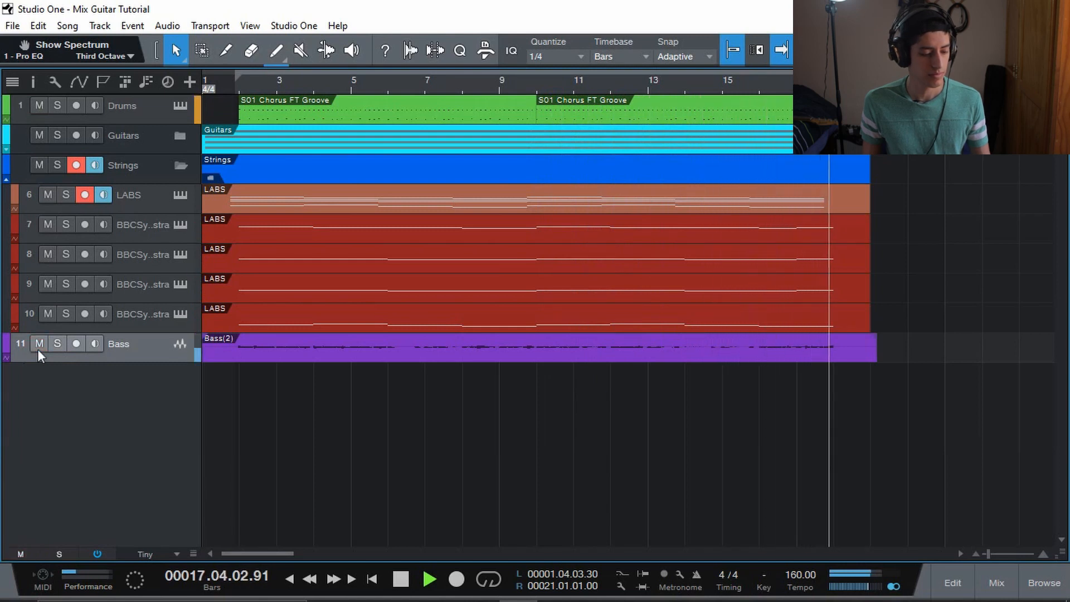
Stop playback, reopen the mixer, collapse the Bass and Bass BUS effects, expand the Main channel's inserts and return to bar 1
key(space)
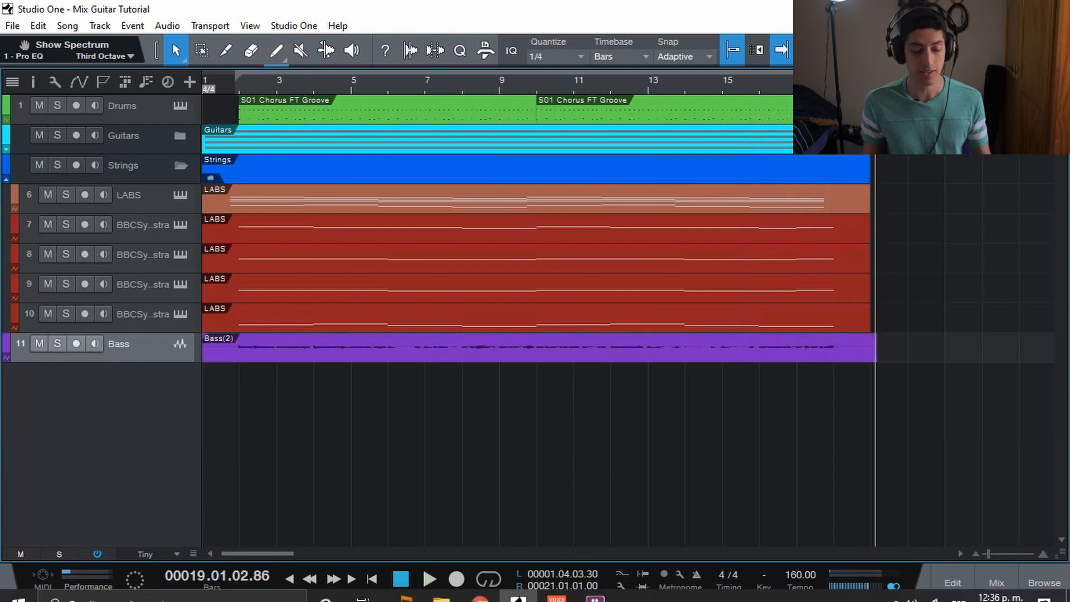
click(997, 582)
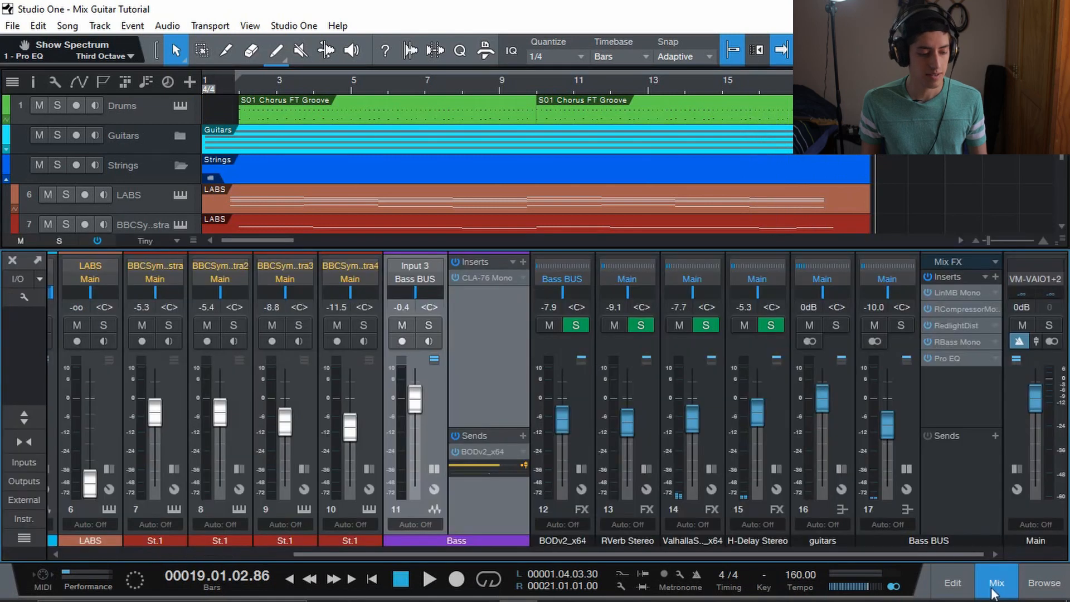
click(434, 469)
click(911, 469)
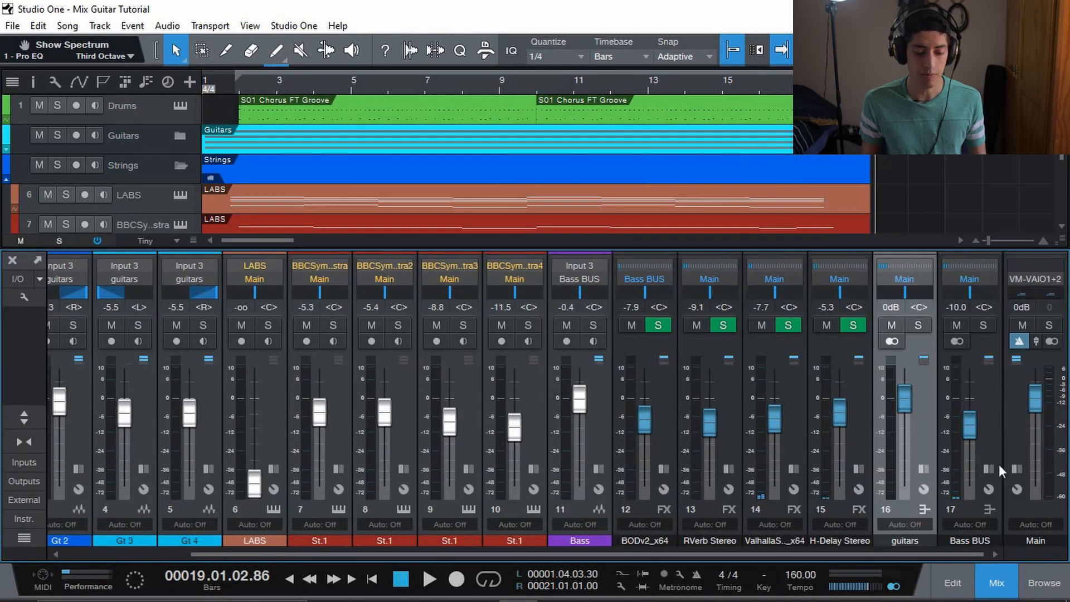
click(1015, 469)
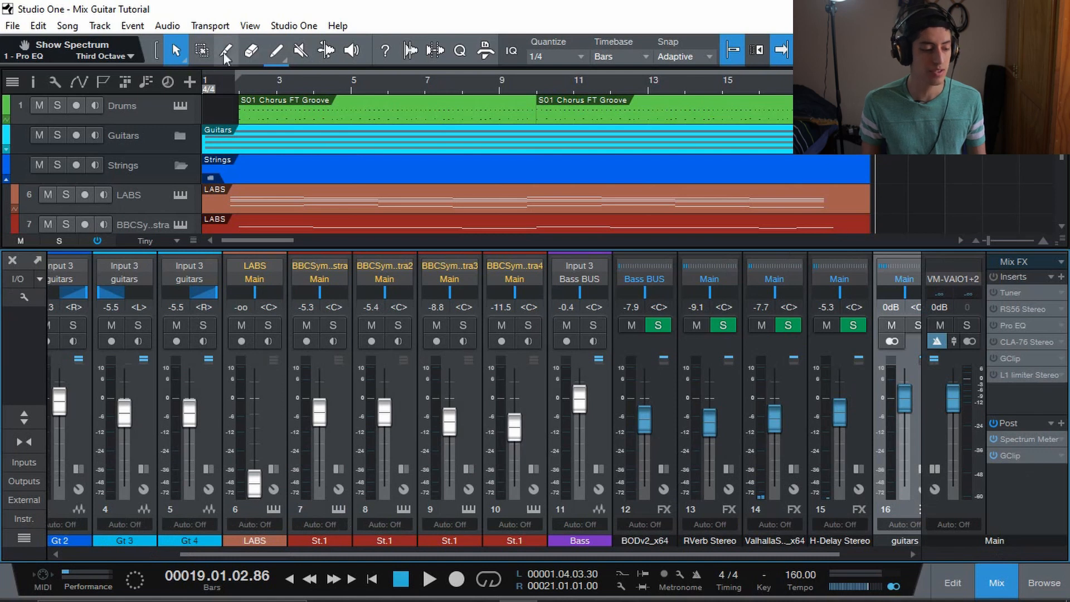
key(comma)
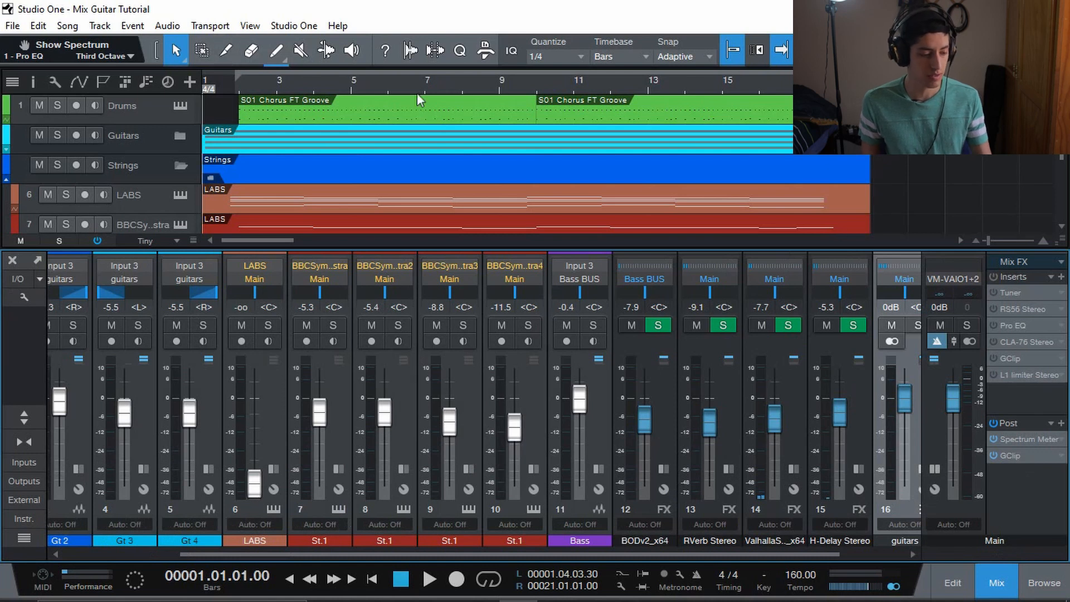
Open RS56 Stereo on the Main channel and activate it while playing the mix from bar 1, stopping playback when done
click(1018, 306)
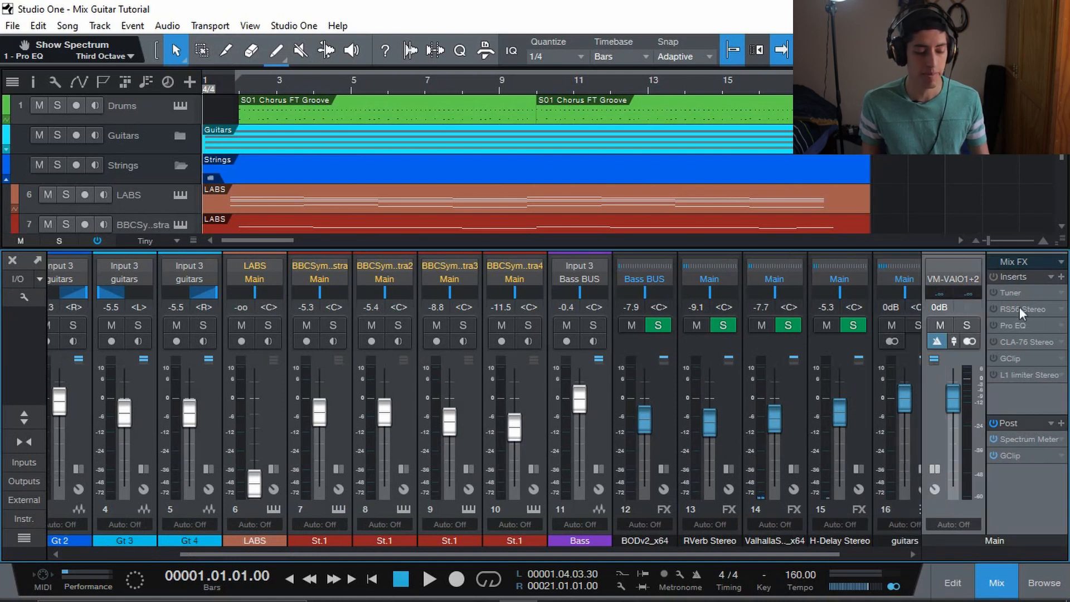
double_click(1019, 307)
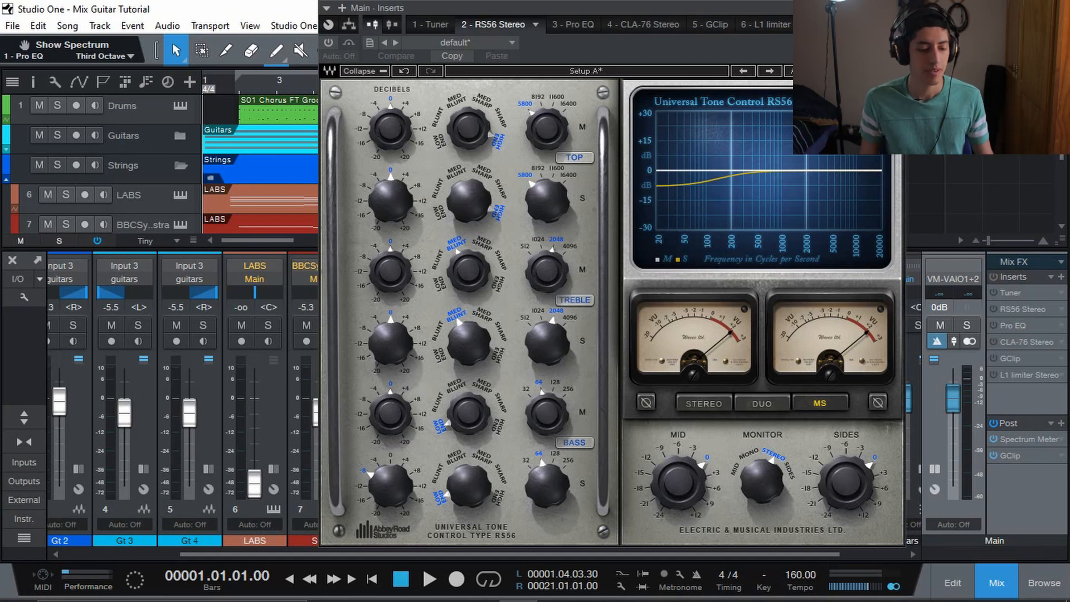
key(space)
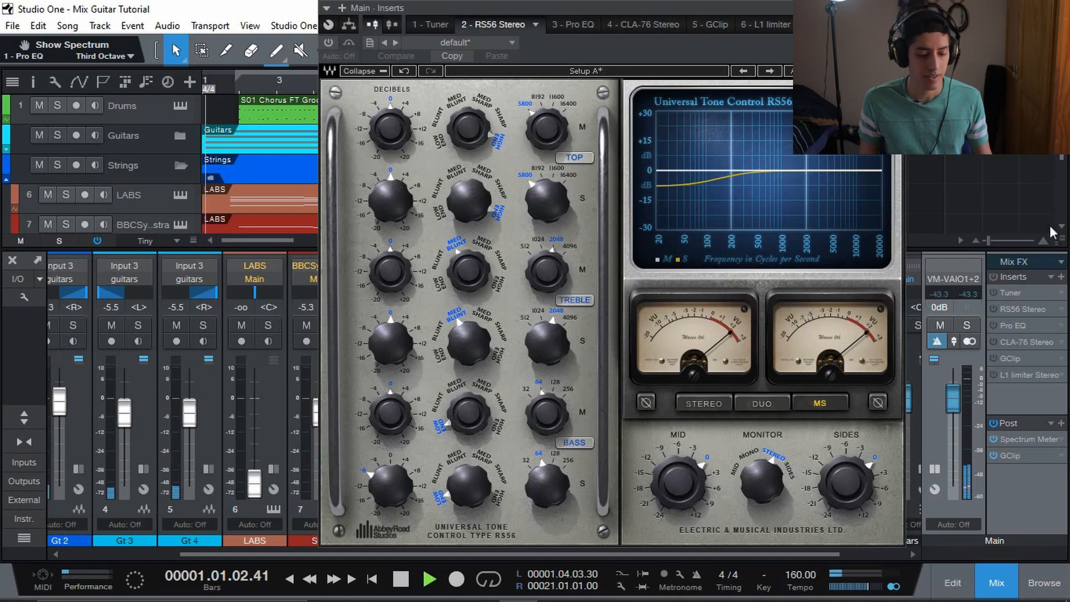
click(994, 307)
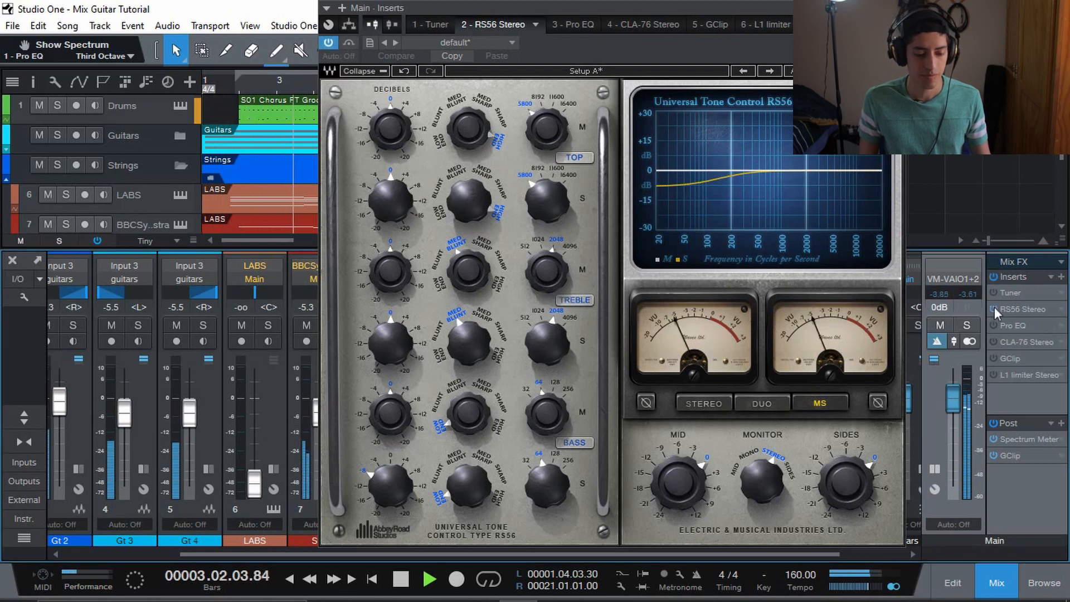
key(space)
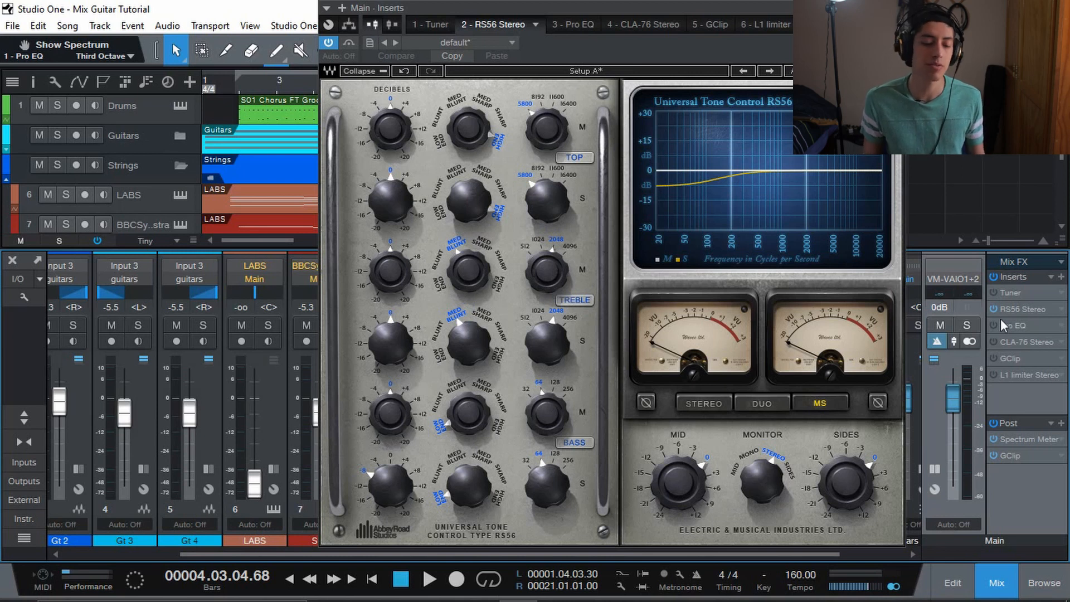
Open the Main channel's Pro EQ and compare the playing mix with it bypassed and active, leaving it on
click(1031, 325)
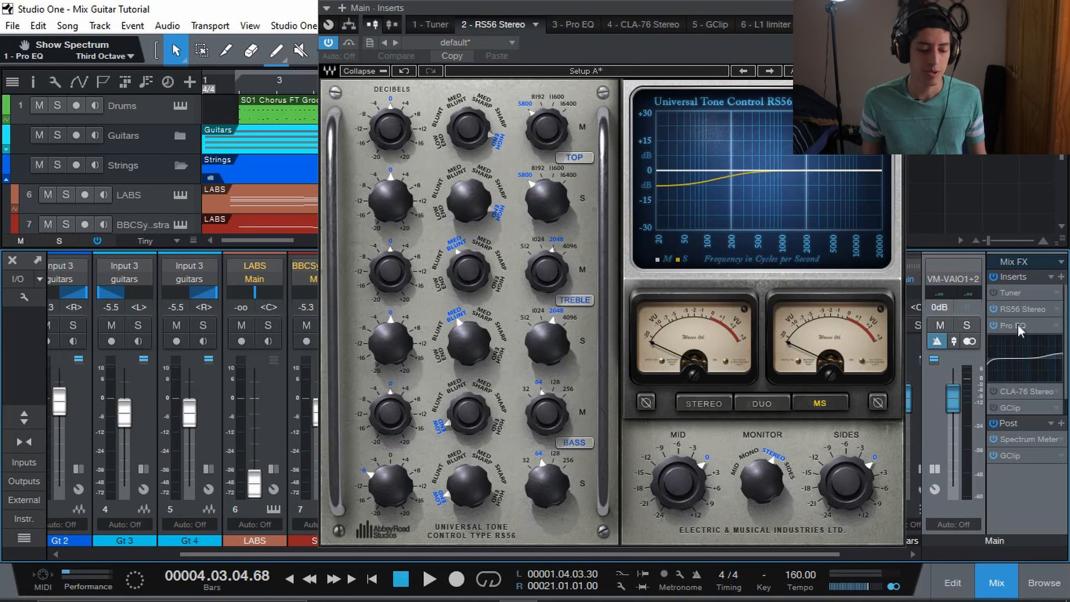
double_click(1018, 326)
click(1017, 324)
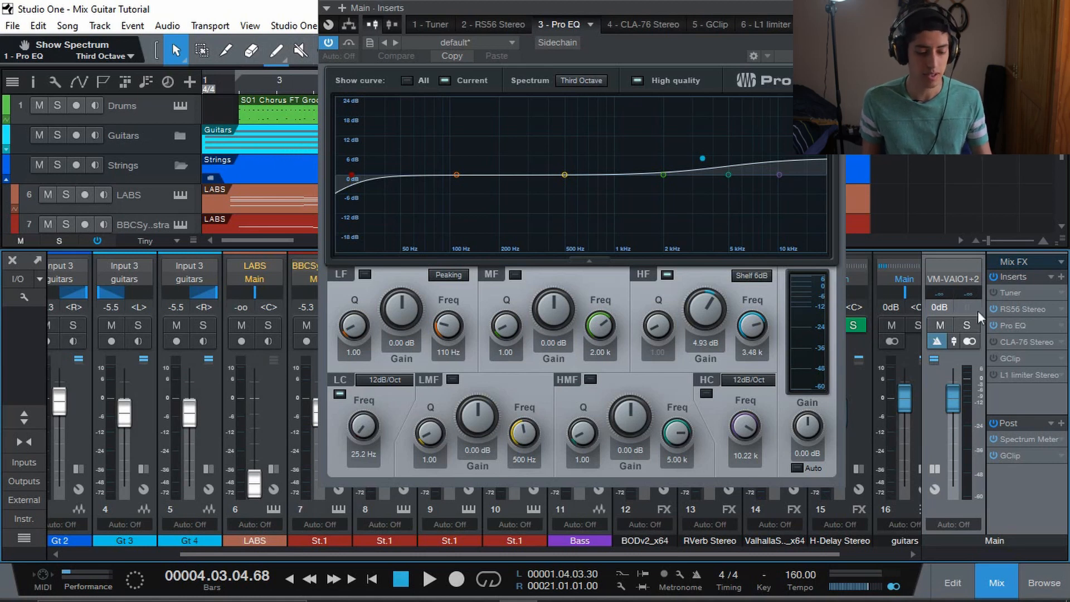
click(994, 325)
key(space)
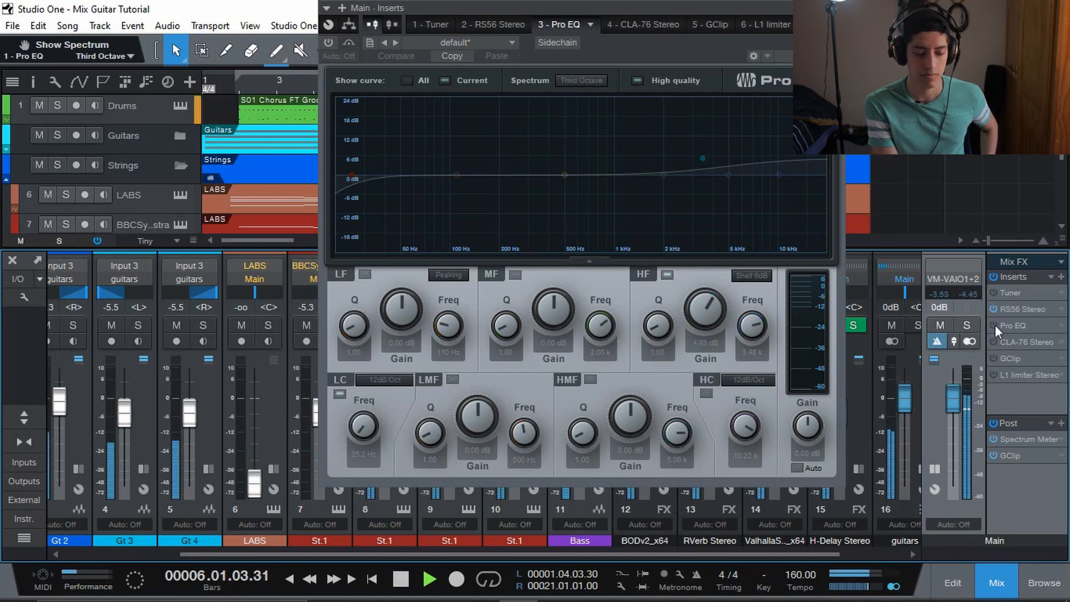
click(995, 325)
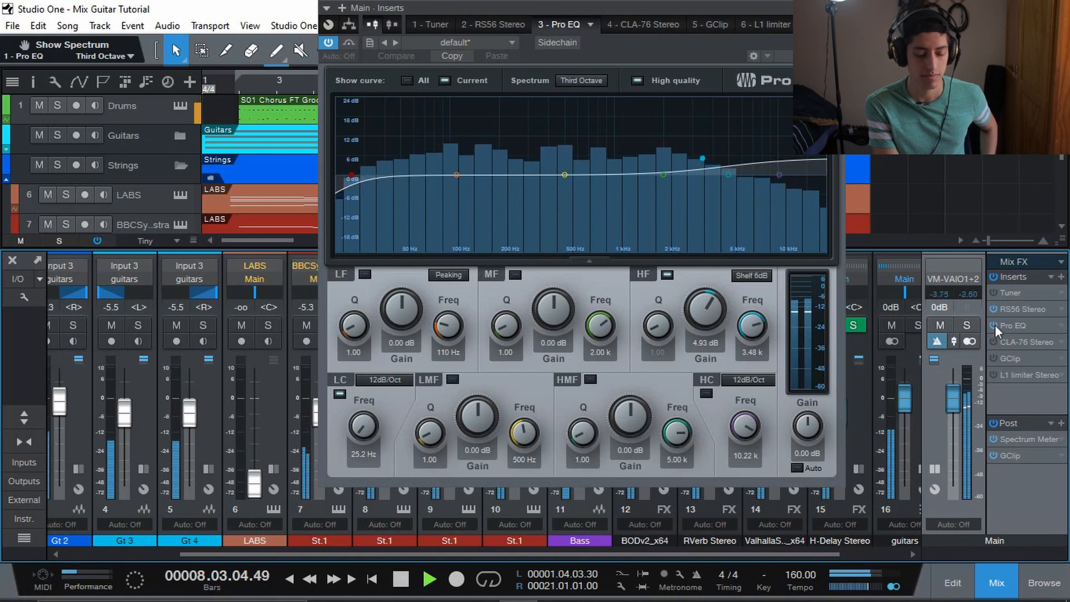
click(994, 324)
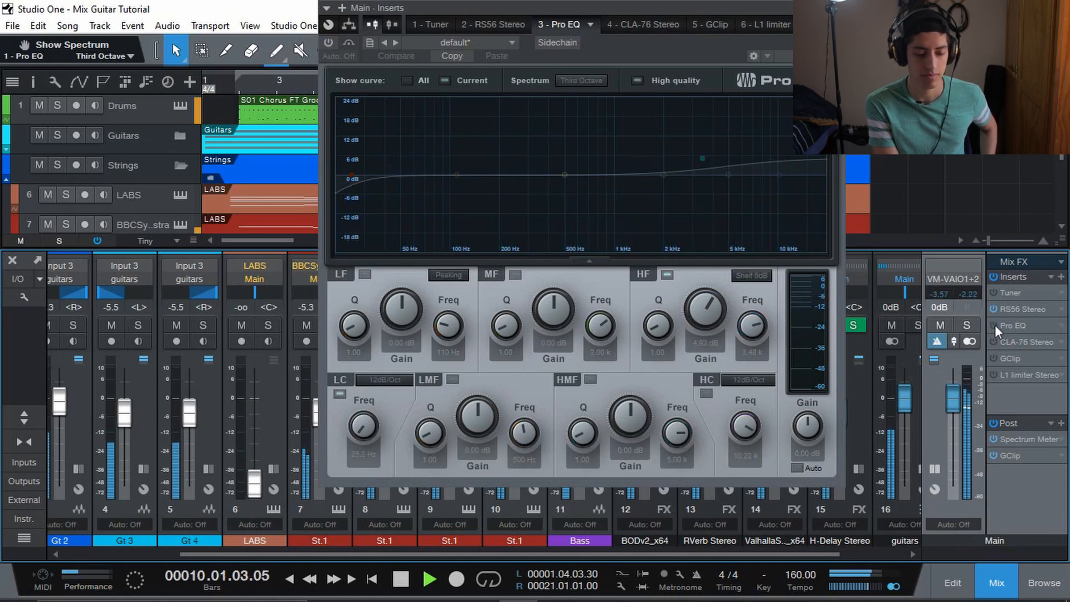
click(995, 324)
key(space)
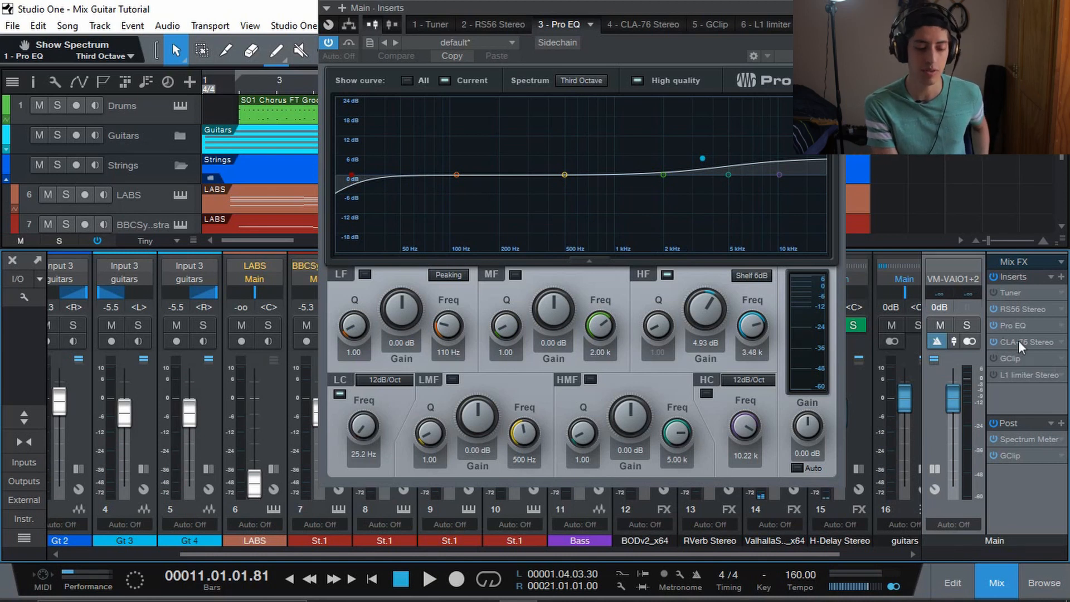
Open CLA-76 Stereo on the Main channel and play from bar 1 to compare it bypassed and active, leaving it on
double_click(1018, 341)
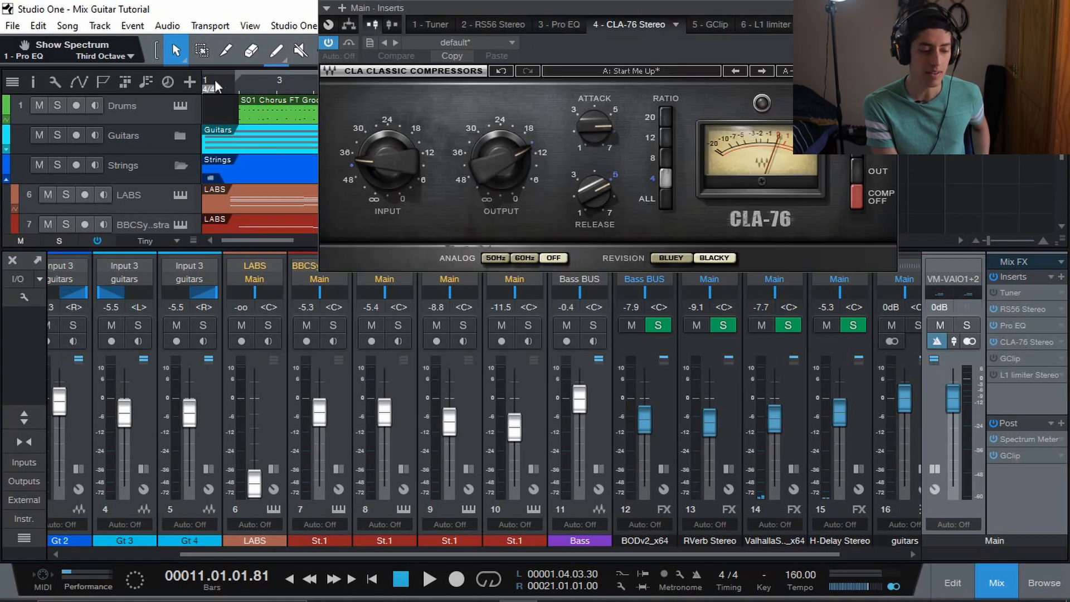
click(230, 83)
key(space)
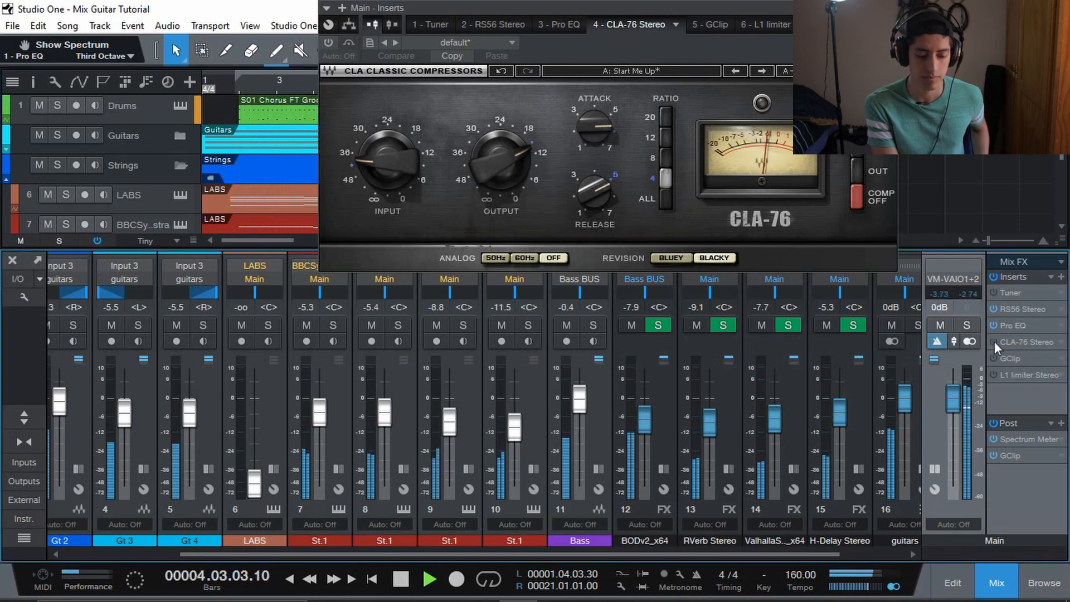
key(space)
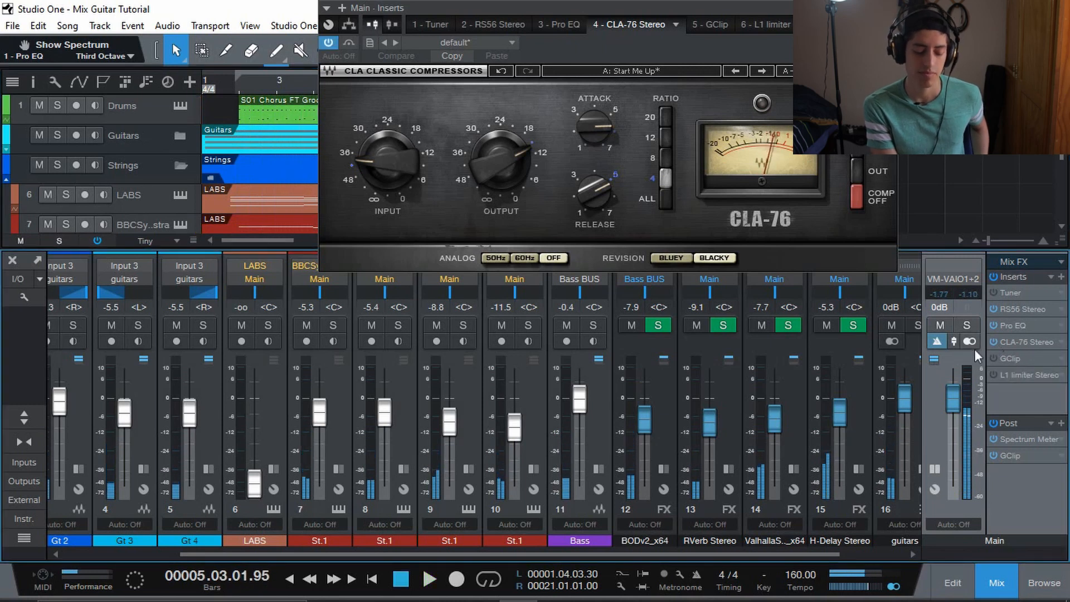
Open and activate GClip in the Main inserts and play the mix from bar 1 to hear it
click(1000, 357)
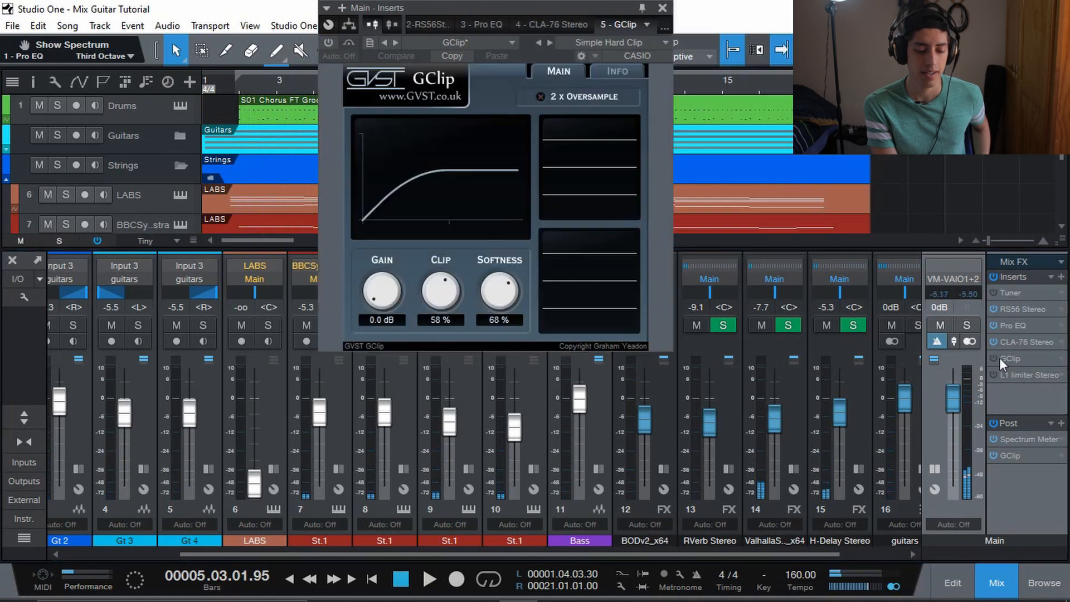
click(995, 359)
click(223, 89)
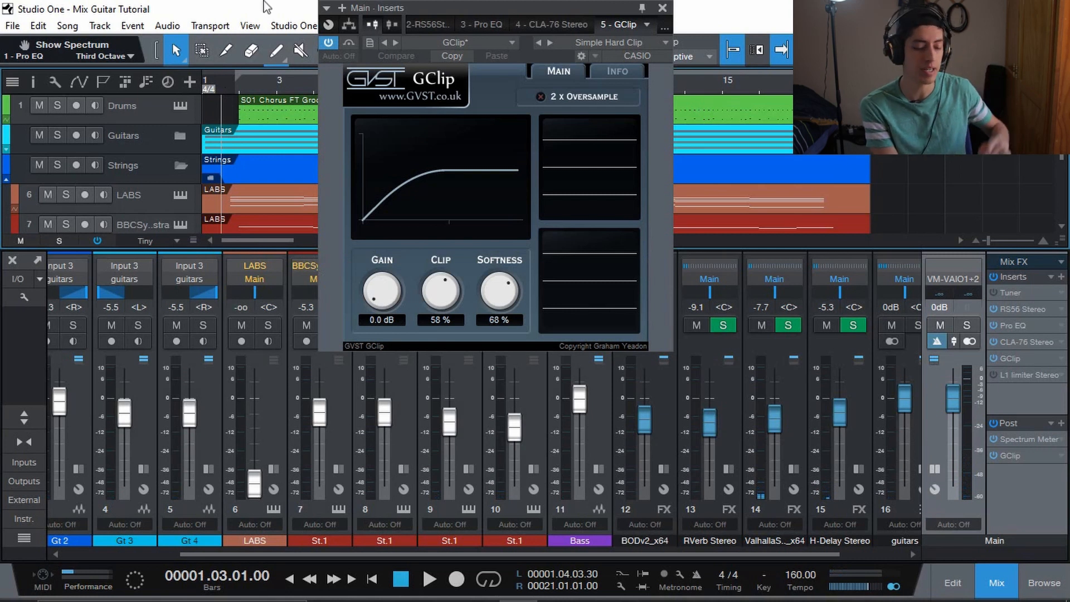
key(space)
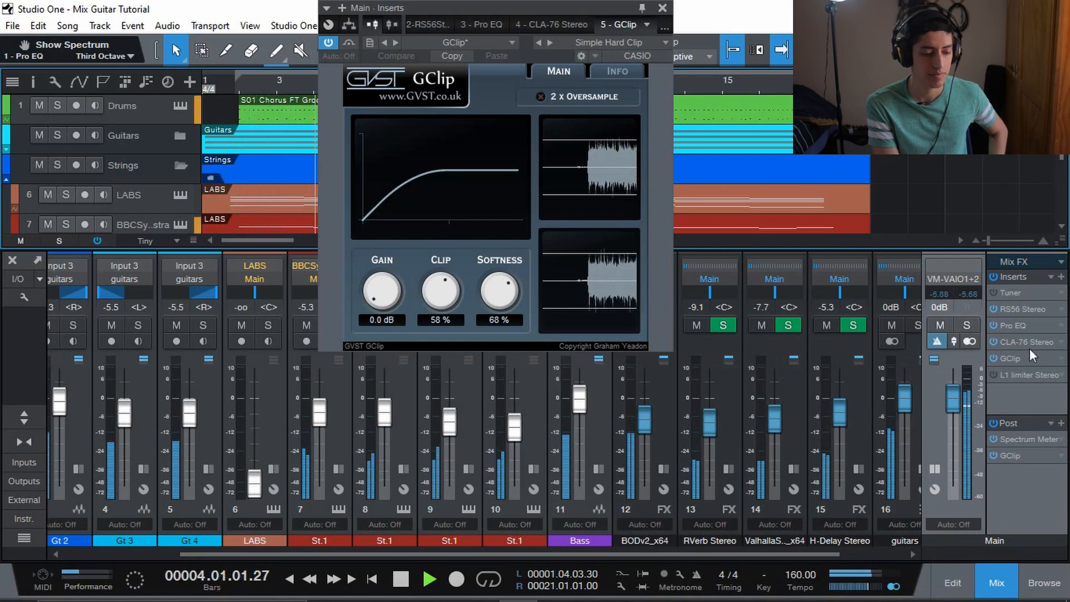
key(space)
Activate L1 limiter Stereo on Main while playing from bar 1, and compare the whole insert chain bypassed and active
double_click(1018, 376)
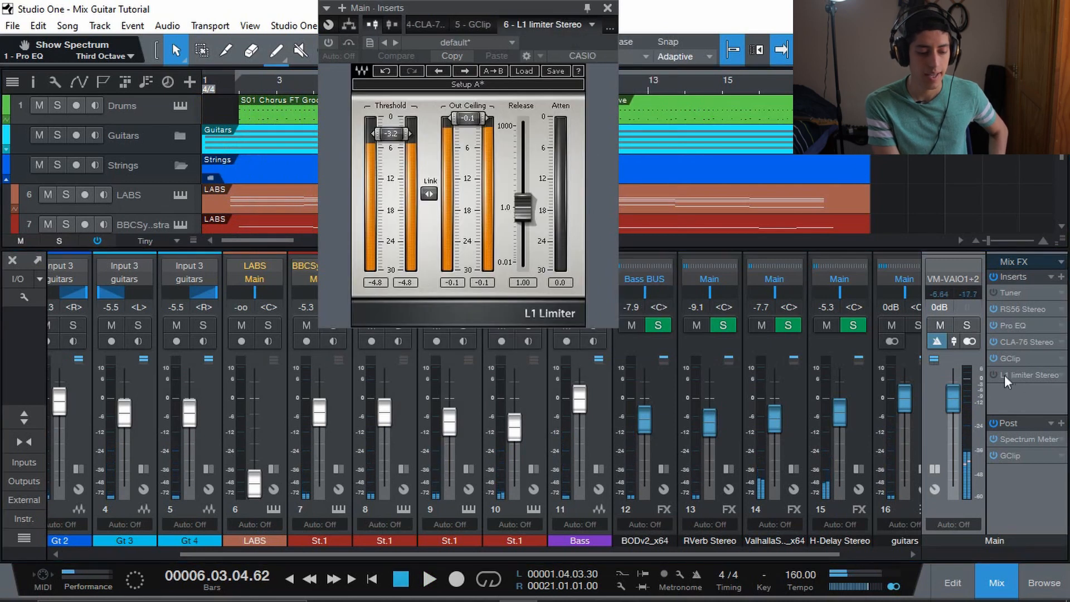
key(comma)
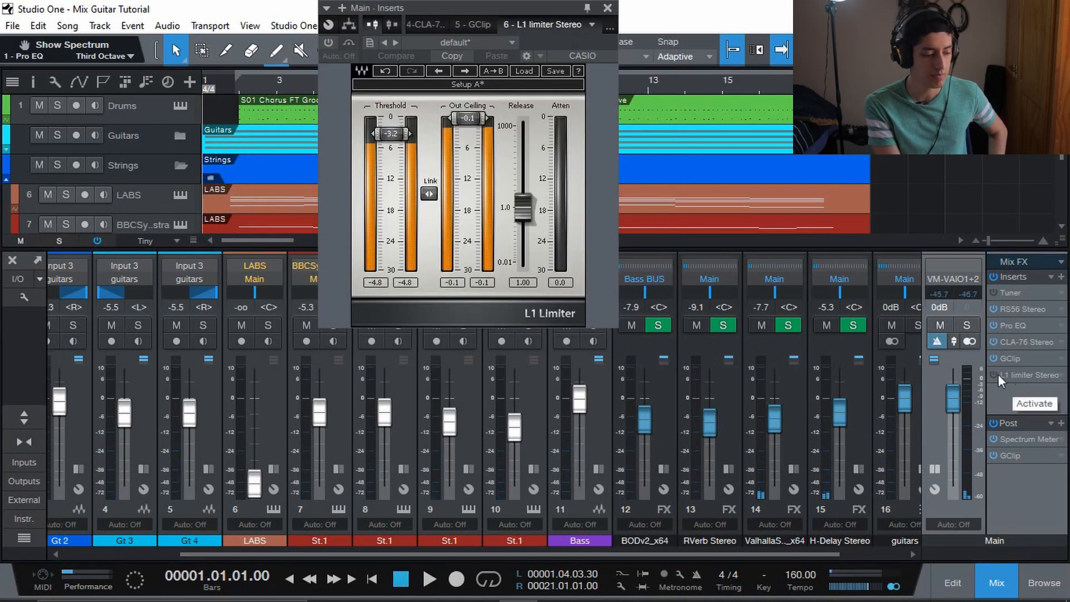
key(space)
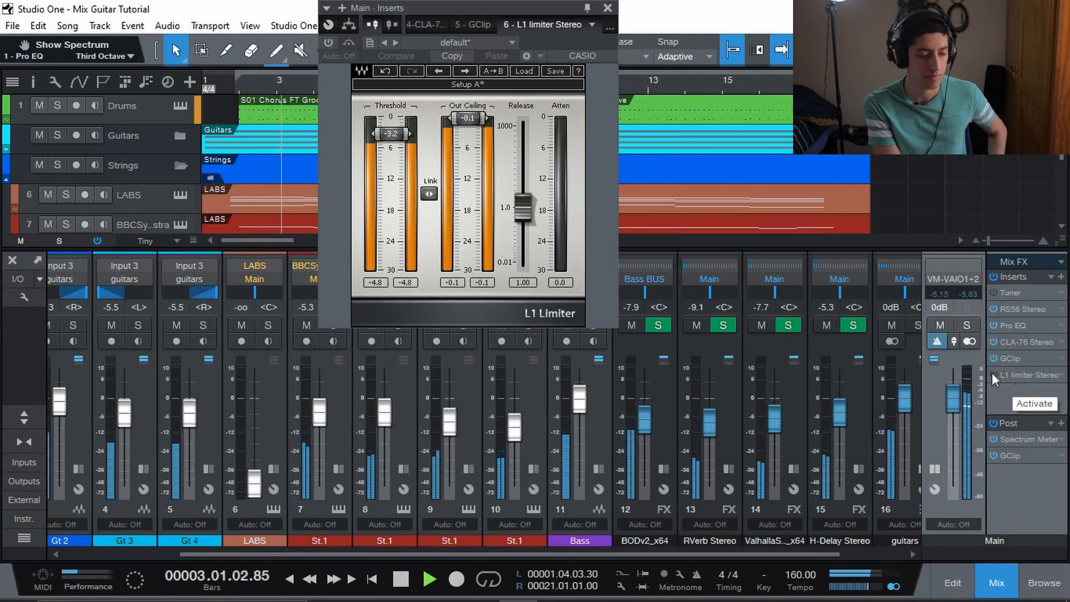
click(991, 372)
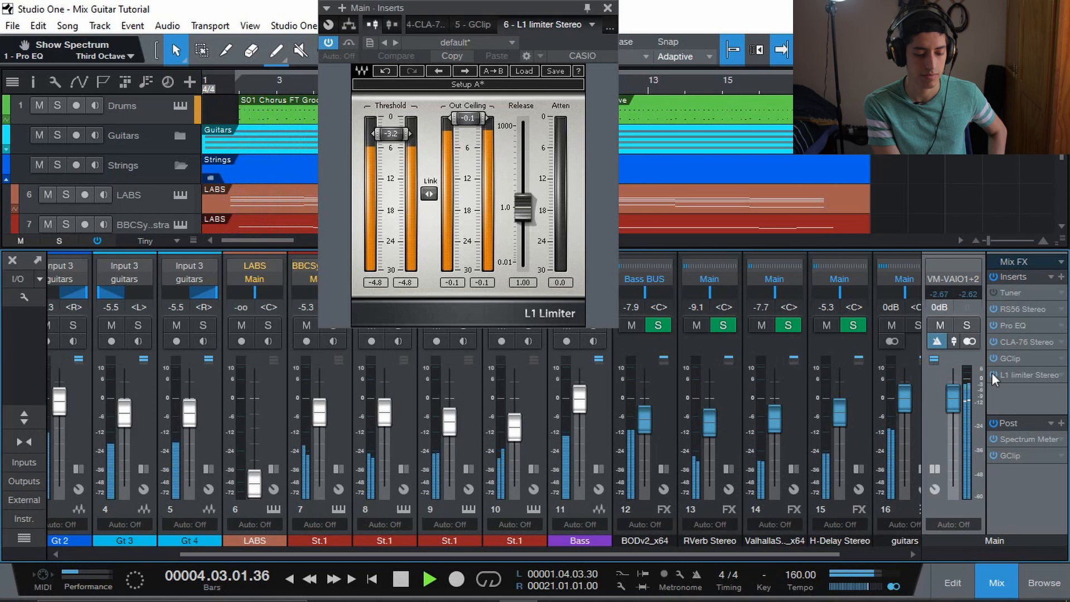
click(994, 273)
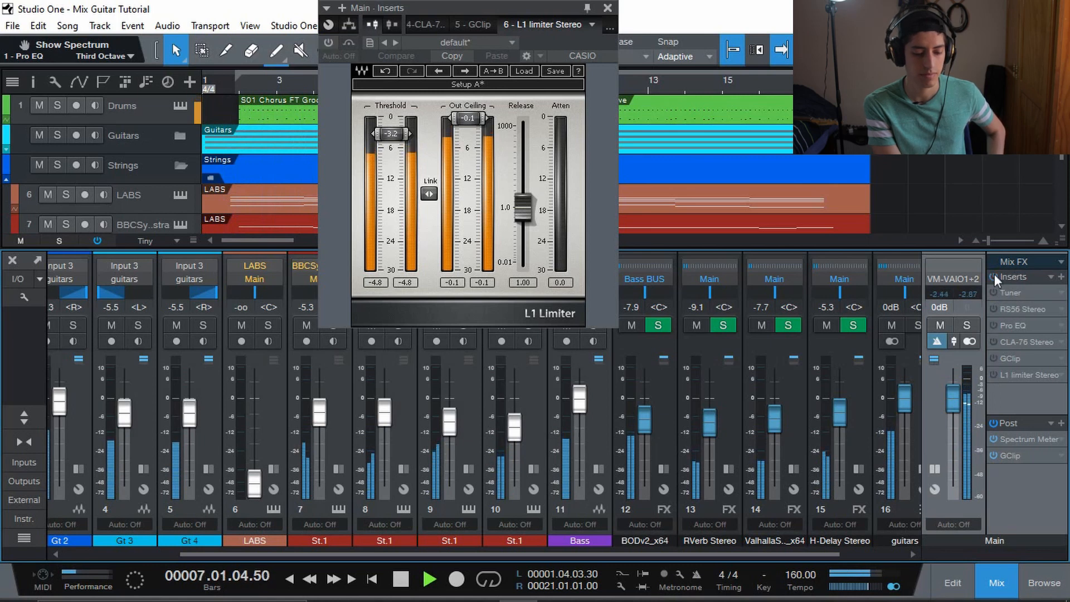
click(994, 273)
Solo the Guitars folder during playback and bypass all Main inserts to hear the guitars without master processing
drag(224, 557, 87, 540)
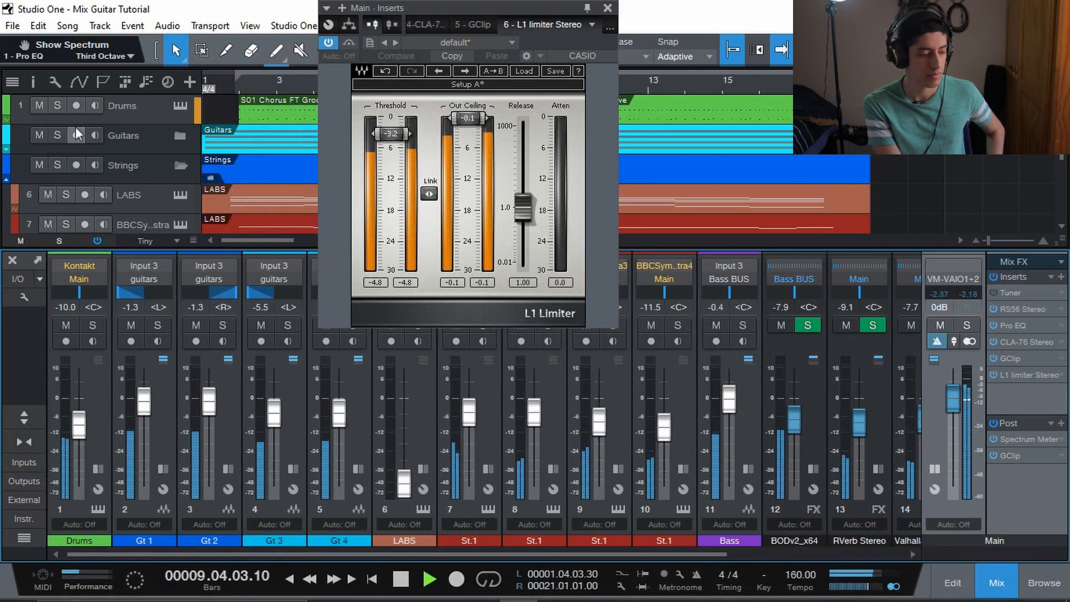
click(57, 136)
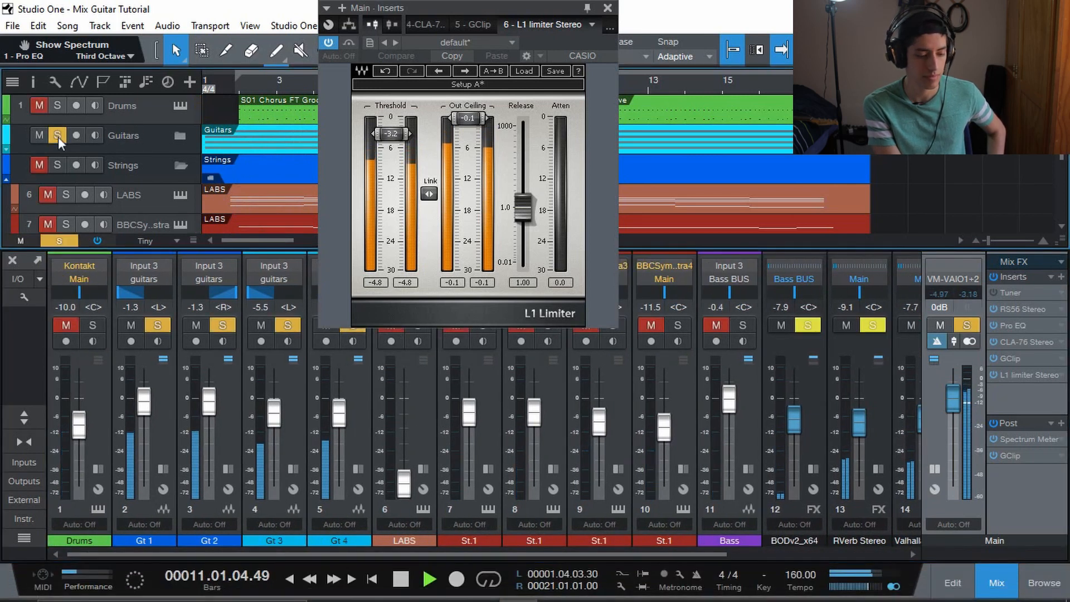
click(992, 276)
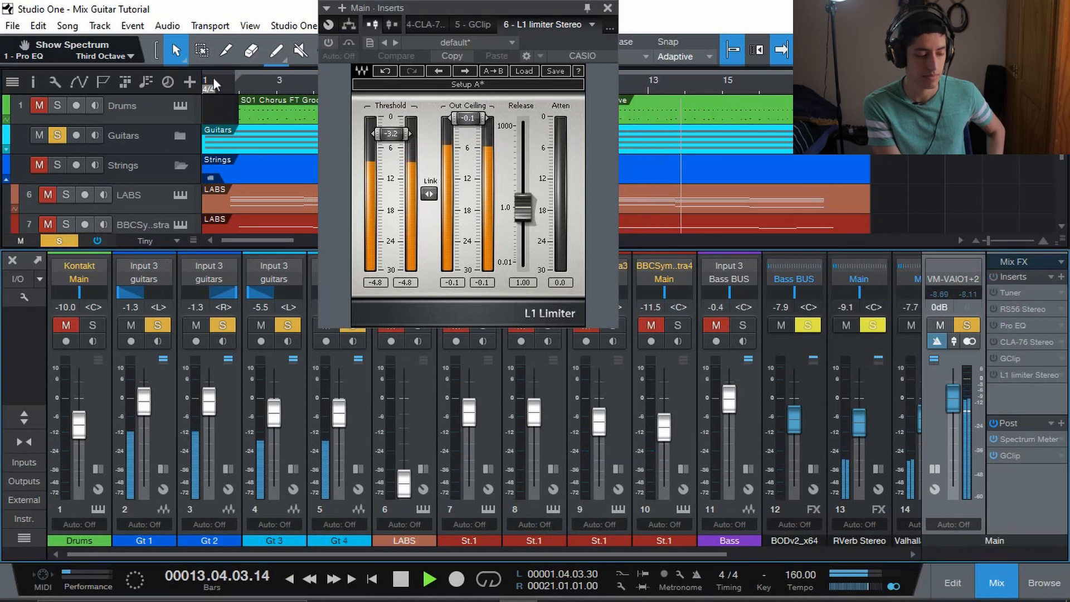
Take Gt 3 and Gt 4 out of the solo, replay from bar 1, and bring both back to compare double- and quad-tracked guitars
click(285, 337)
click(284, 336)
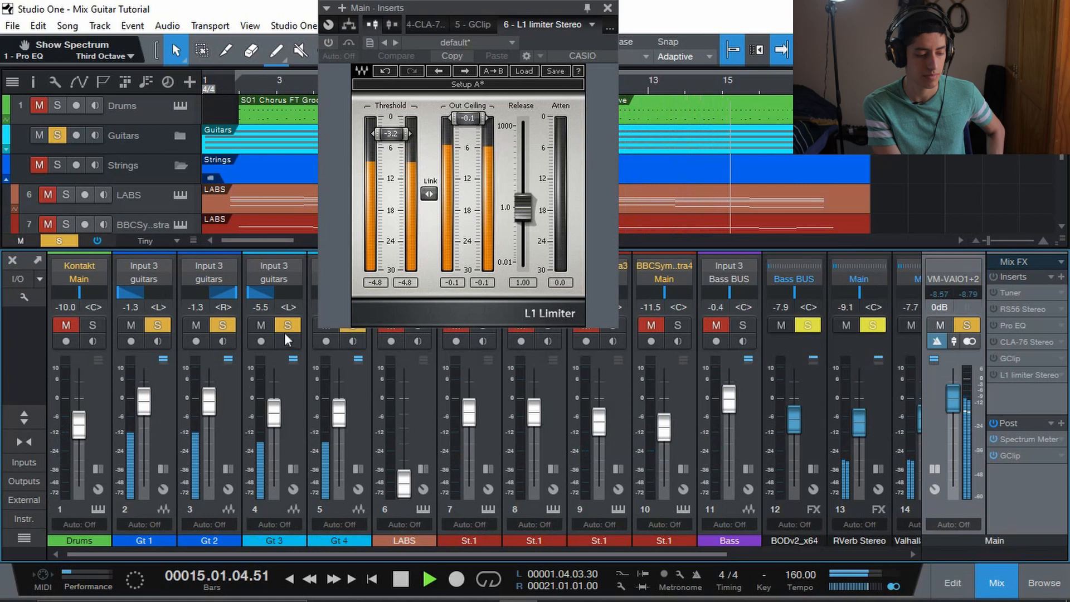
click(288, 326)
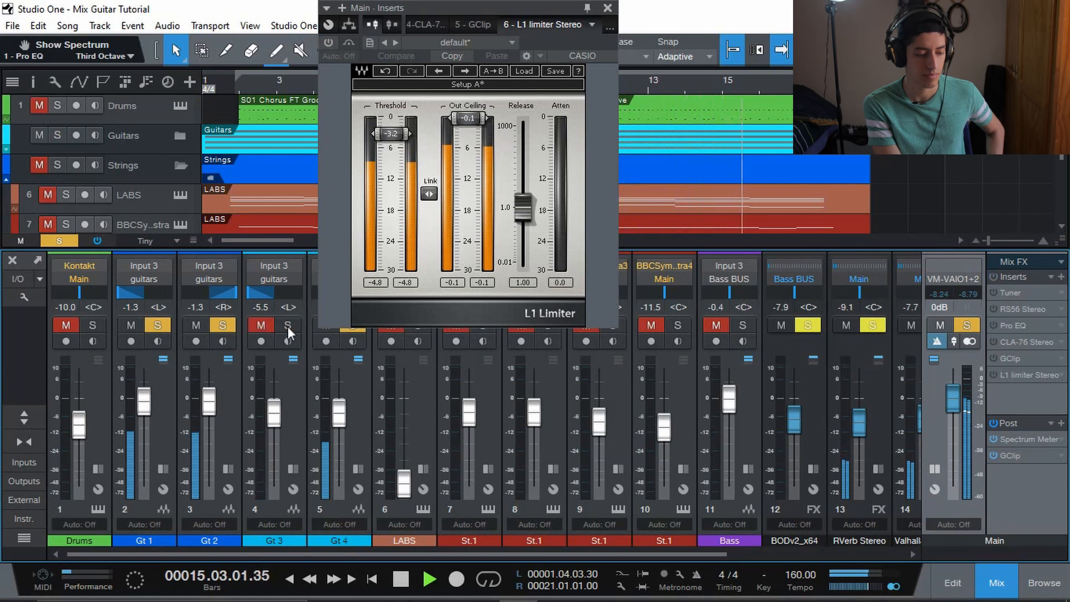
click(353, 328)
click(221, 85)
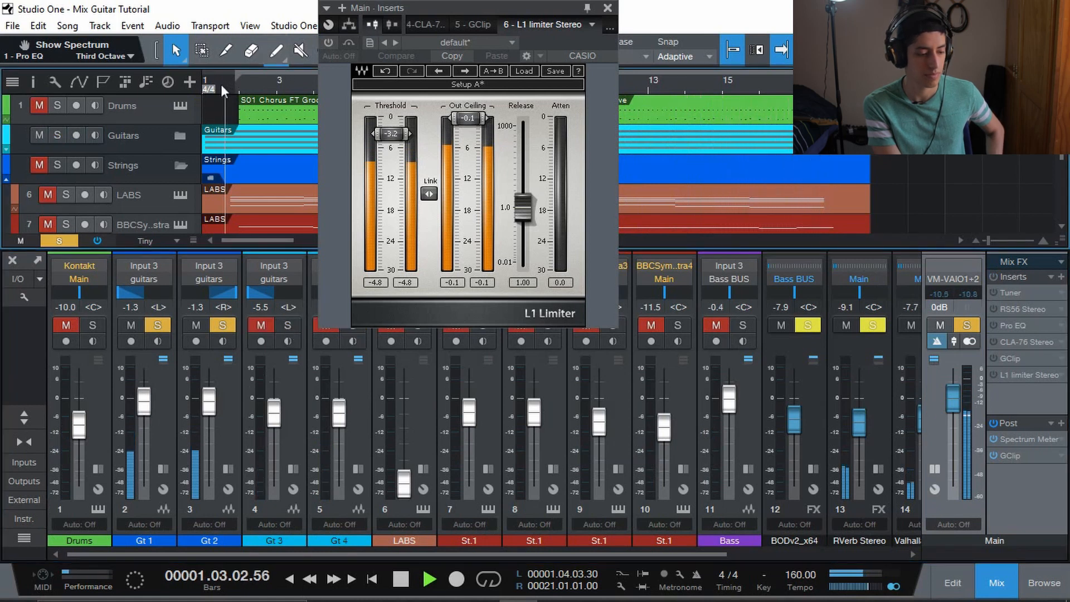
click(286, 325)
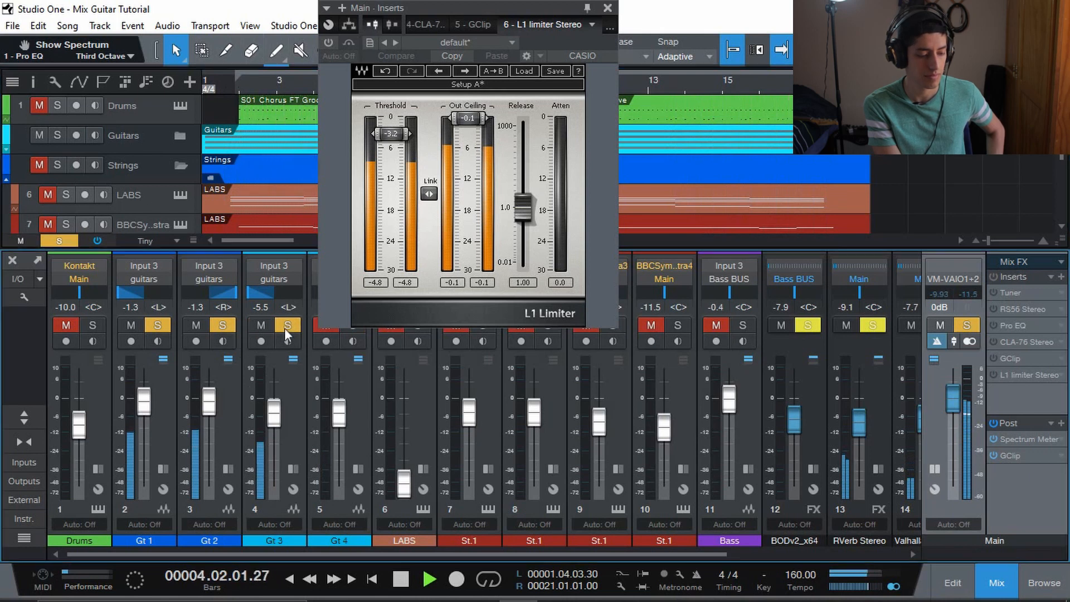
click(358, 329)
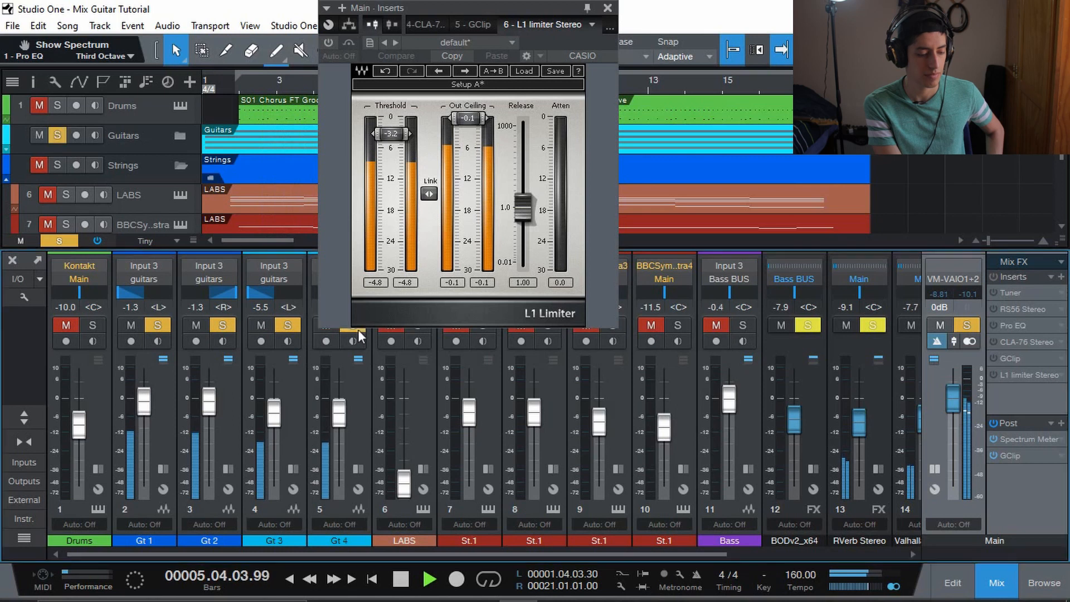
Clear the solos, reactivate the Main inserts, close the limiter window and play the full mix before stopping
click(968, 324)
click(994, 276)
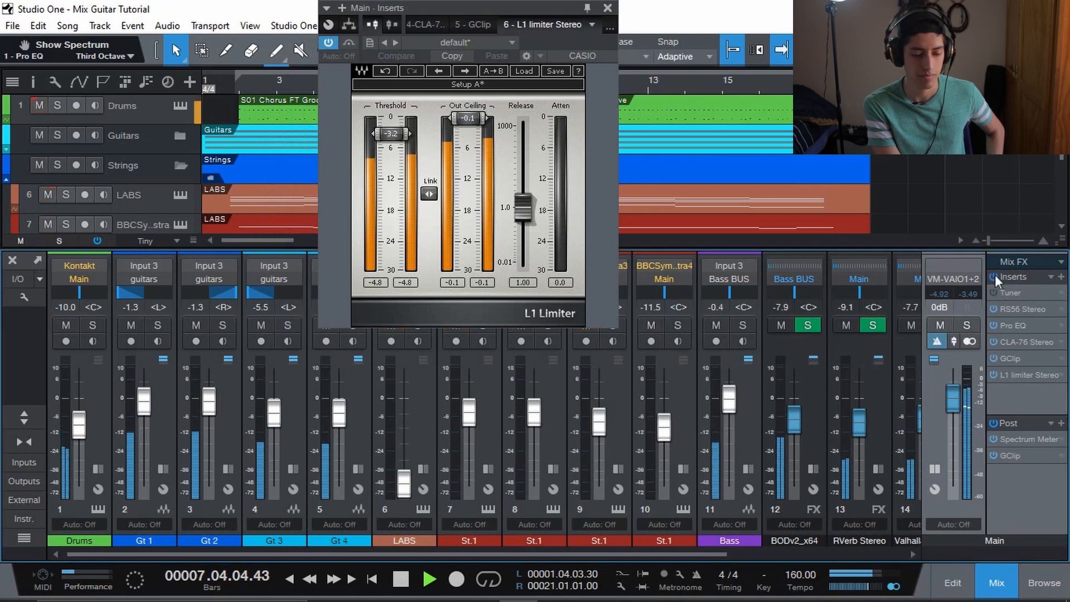
click(607, 8)
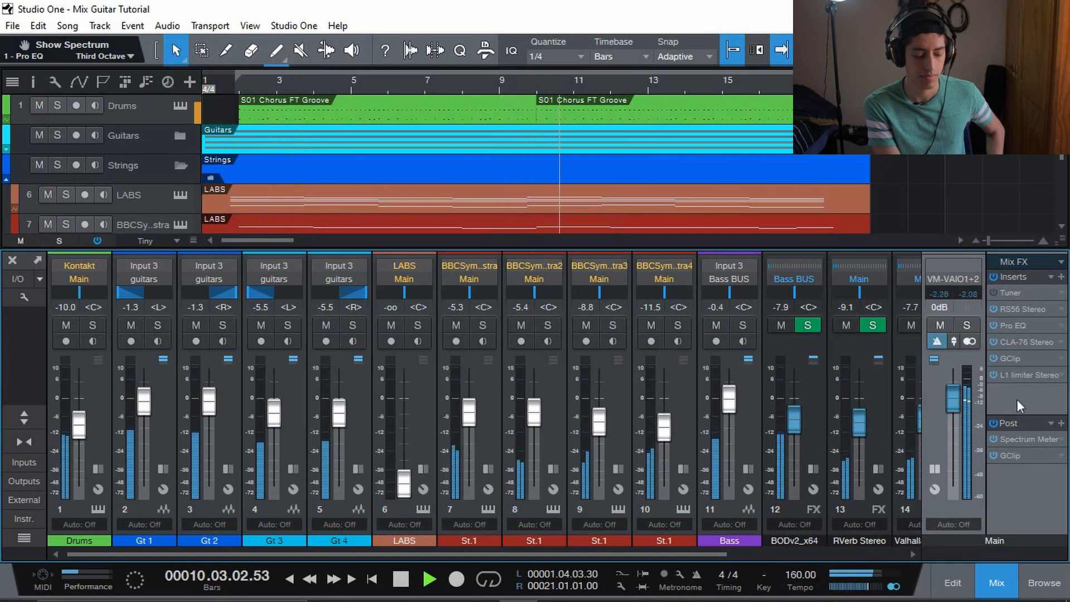
key(space)
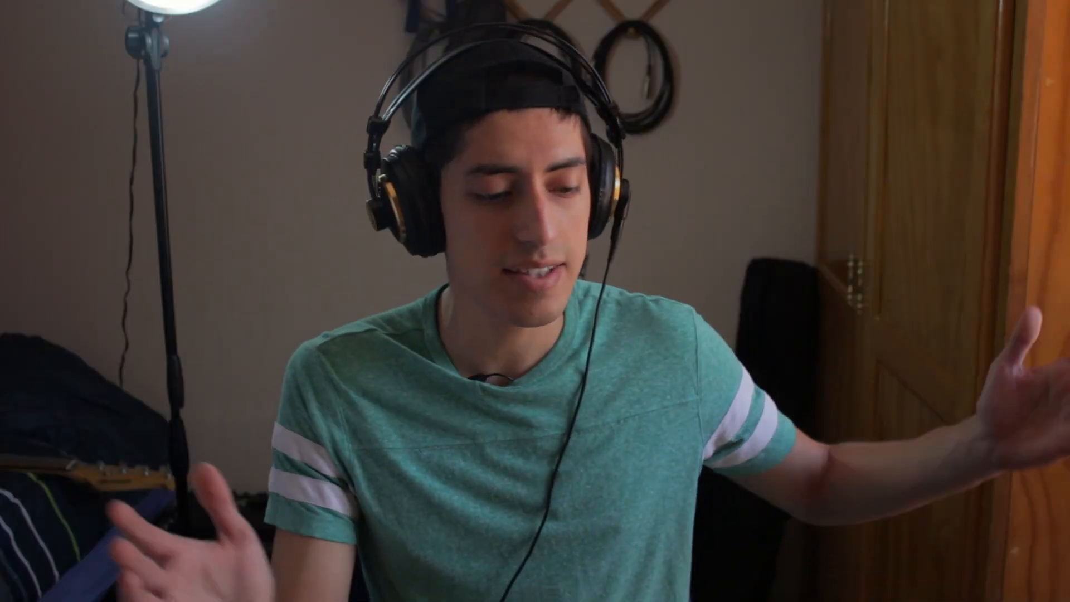